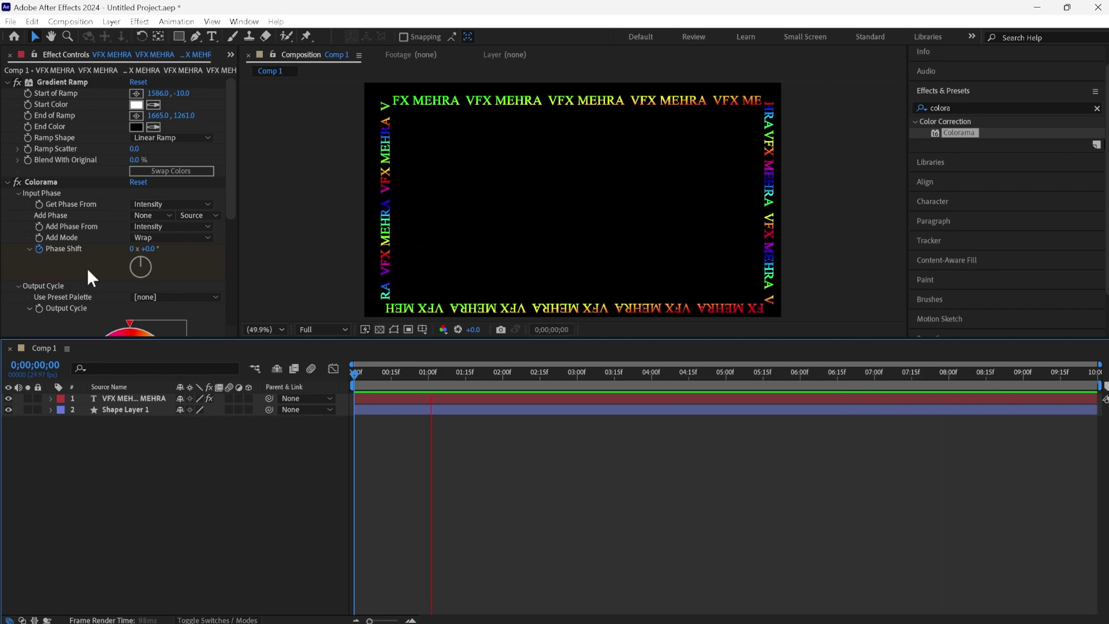
# Start a new empty project, discarding the unsaved rainbow 'VFX MEHRA' project
pyautogui.click(32, 22)
pyautogui.moveTo(10, 21)
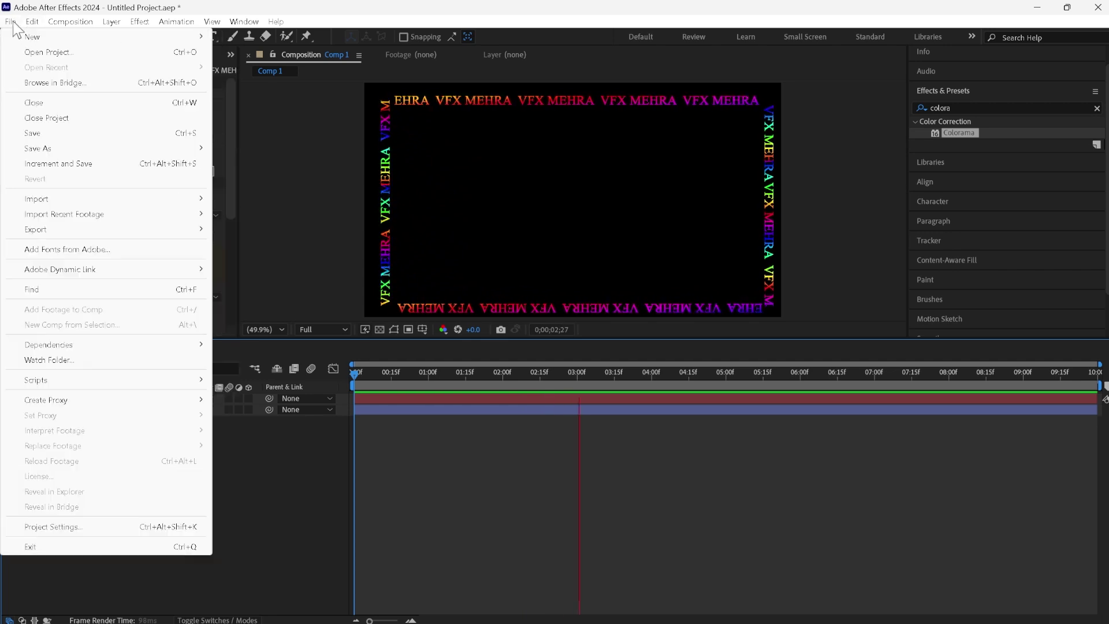
pyautogui.moveTo(115, 36)
pyautogui.click(258, 42)
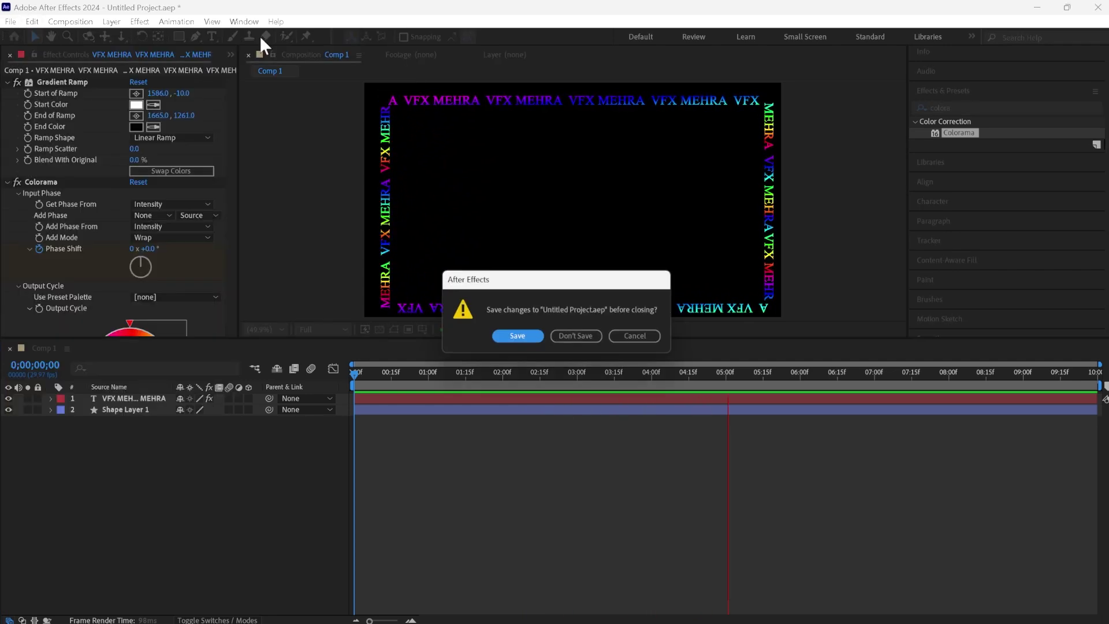
pyautogui.click(576, 333)
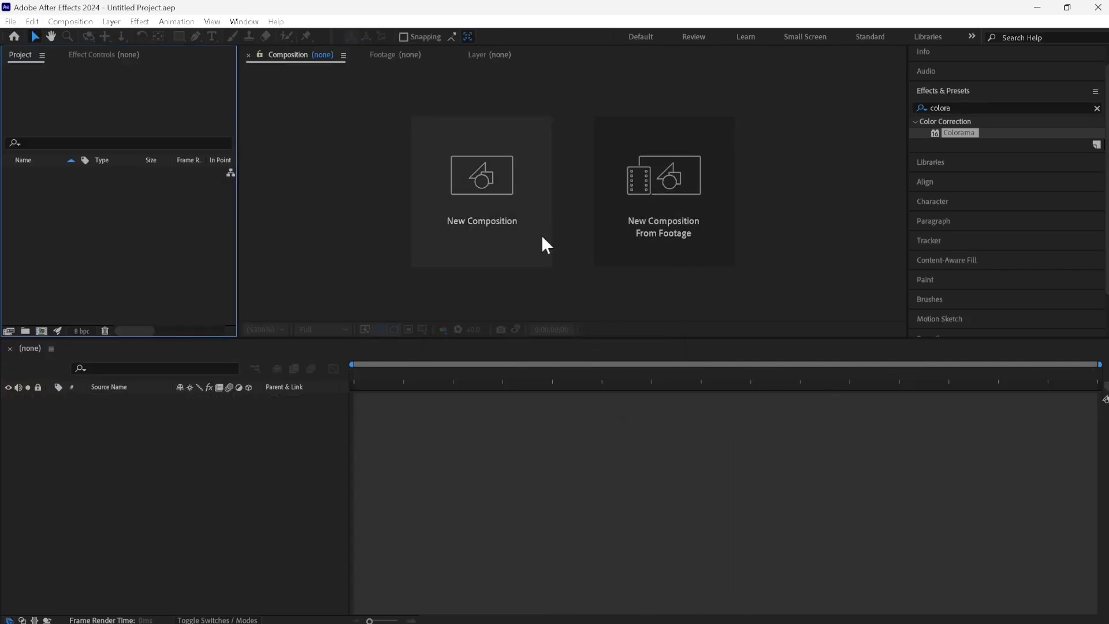
# Create a 1920×1080, 29.97 fps, 10-second 'Comp 1' with a capitalised 'VFX MEHRA' text layer
pyautogui.click(505, 188)
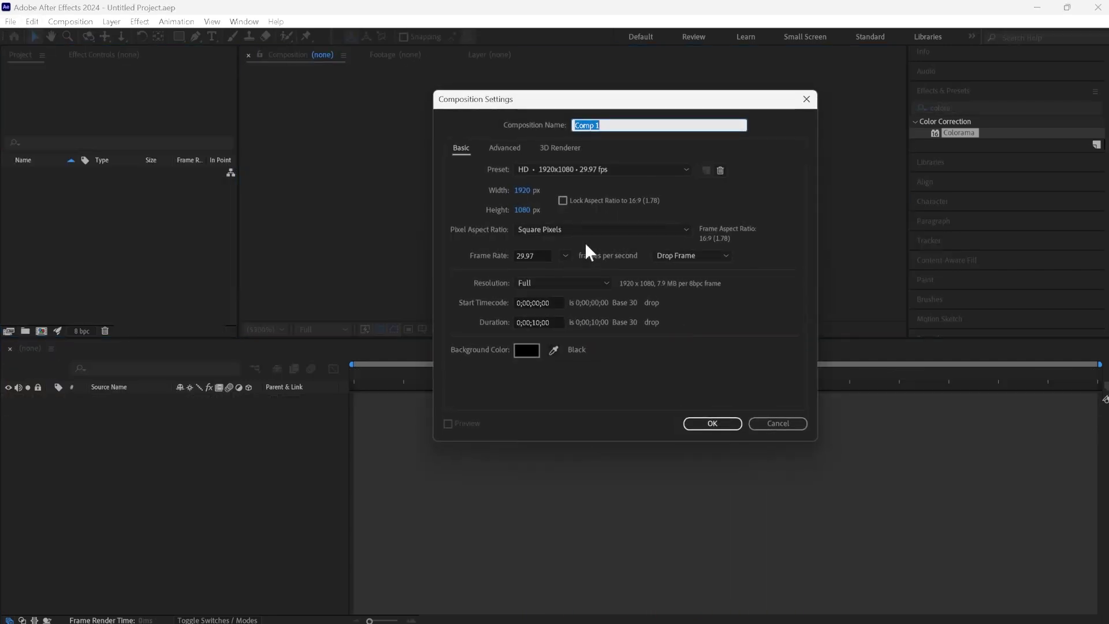
pyautogui.click(711, 424)
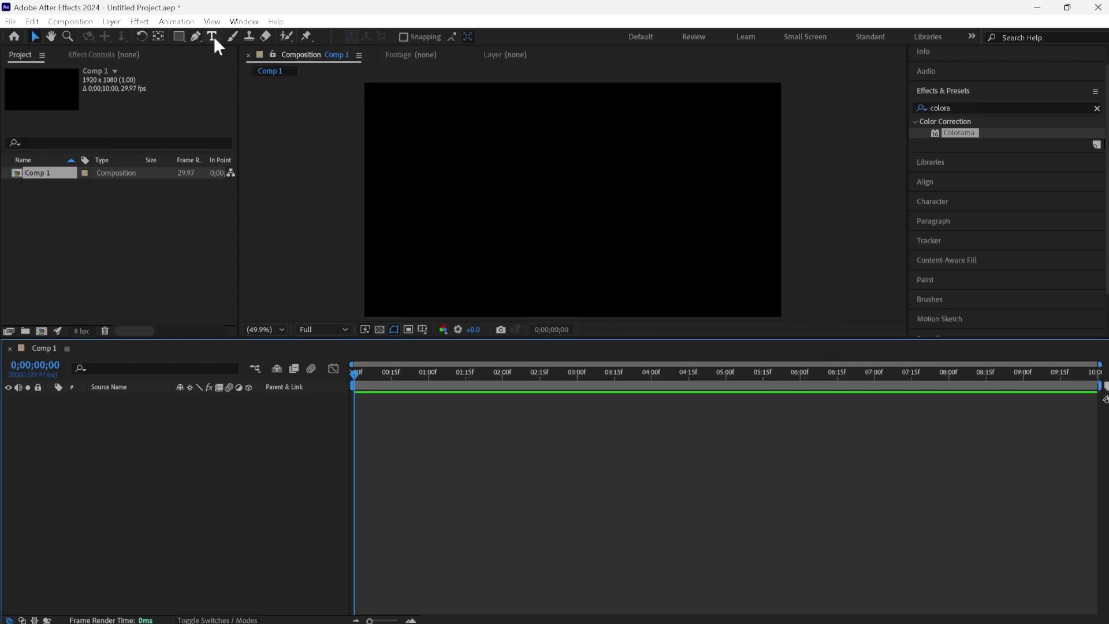
pyautogui.click(212, 36)
pyautogui.click(545, 192)
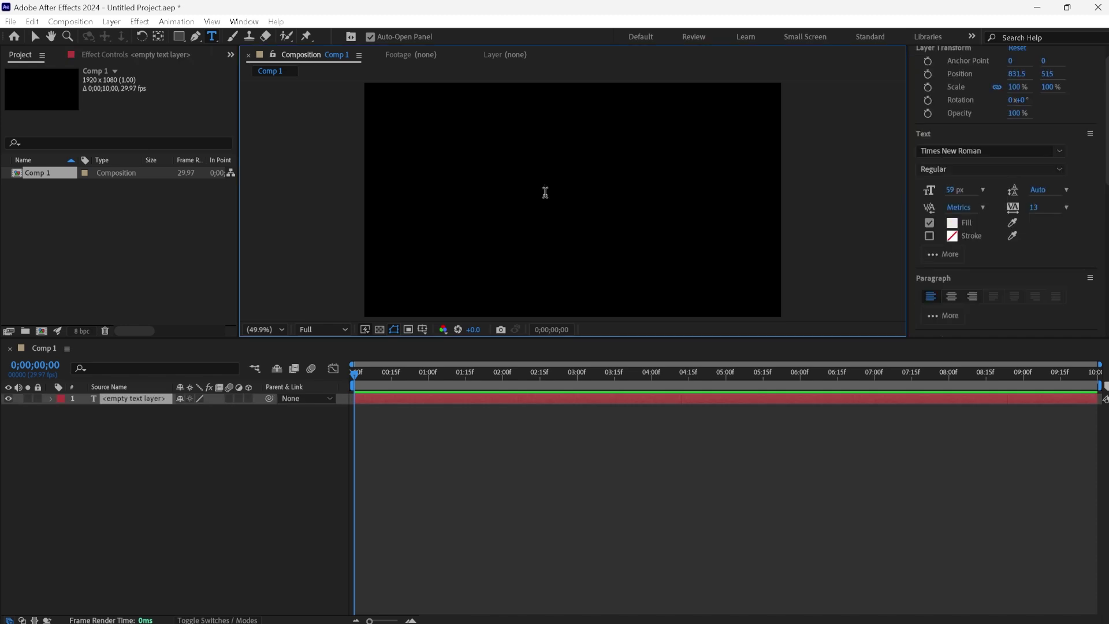
pyautogui.press('capslock')
pyautogui.write('VFX MEHRA')
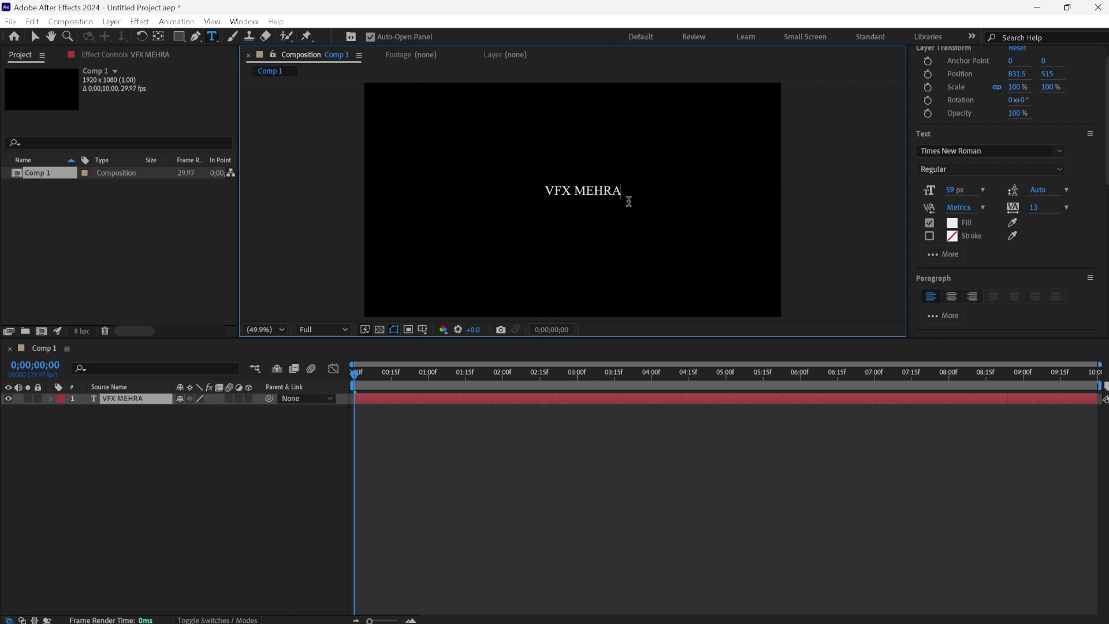
pyautogui.scroll(-5, 1016, 196)
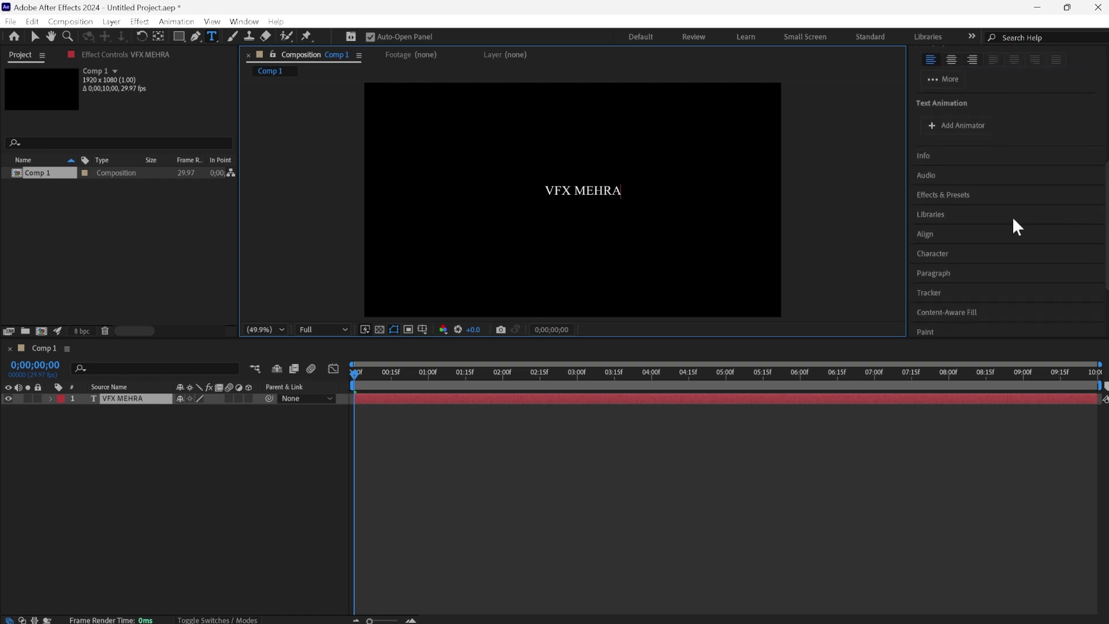
# Align the 'VFX MEHRA' layer to horizontal and vertical centre, turn Caps Lock off, then deselect it
pyautogui.click(926, 233)
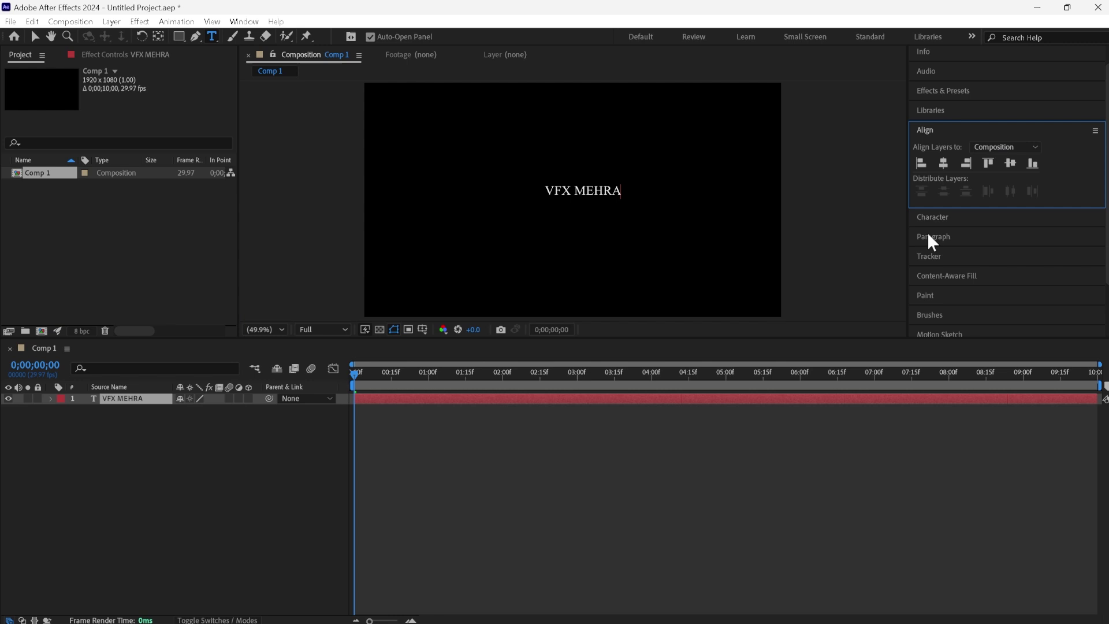
pyautogui.click(943, 163)
pyautogui.press('capslock')
pyautogui.click(1011, 162)
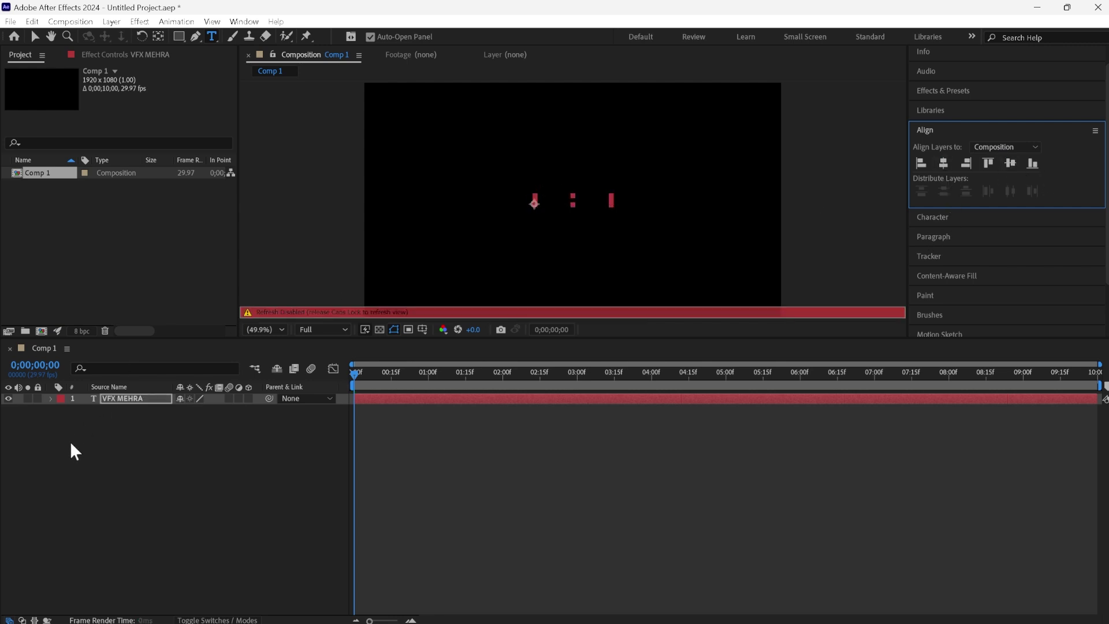
pyautogui.press('capslock')
pyautogui.click(166, 526)
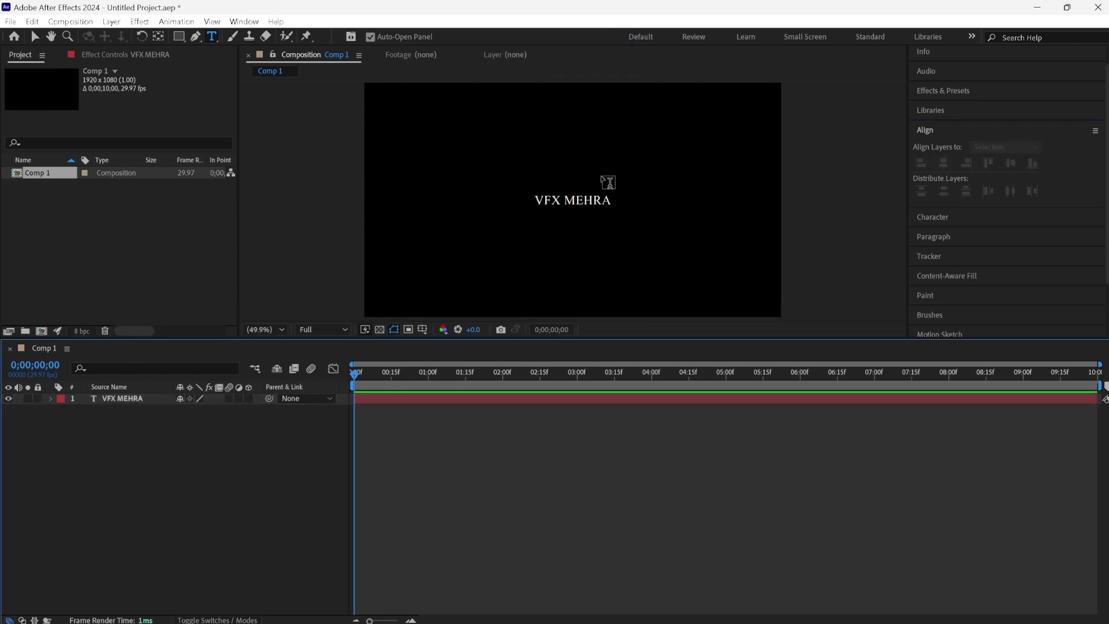
pyautogui.click(120, 398)
pyautogui.click(130, 498)
pyautogui.click(180, 38)
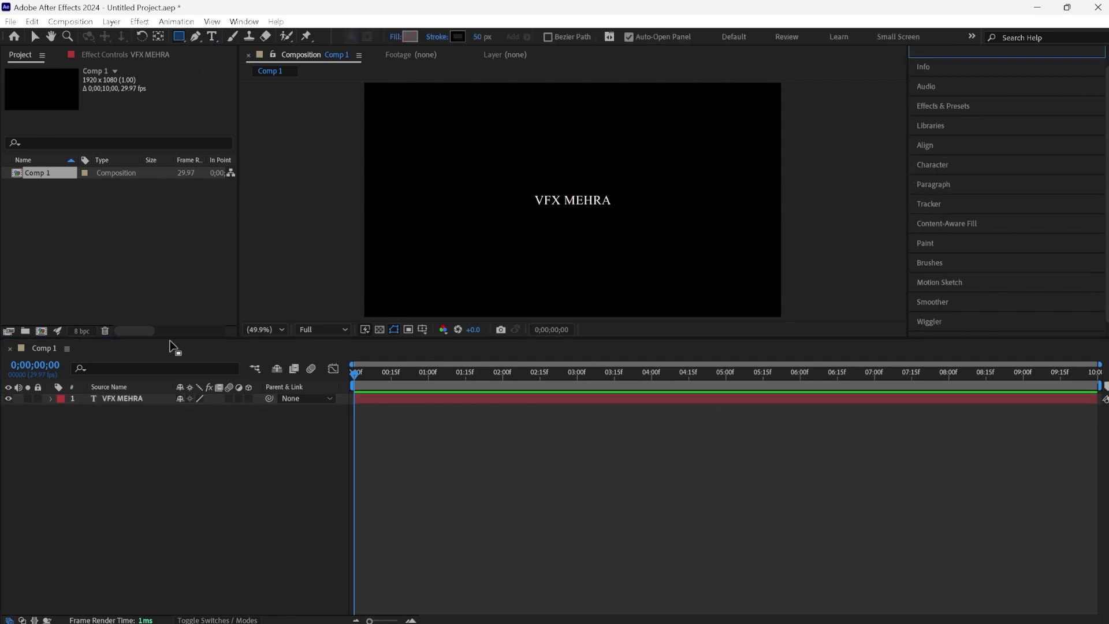
pyautogui.click(145, 398)
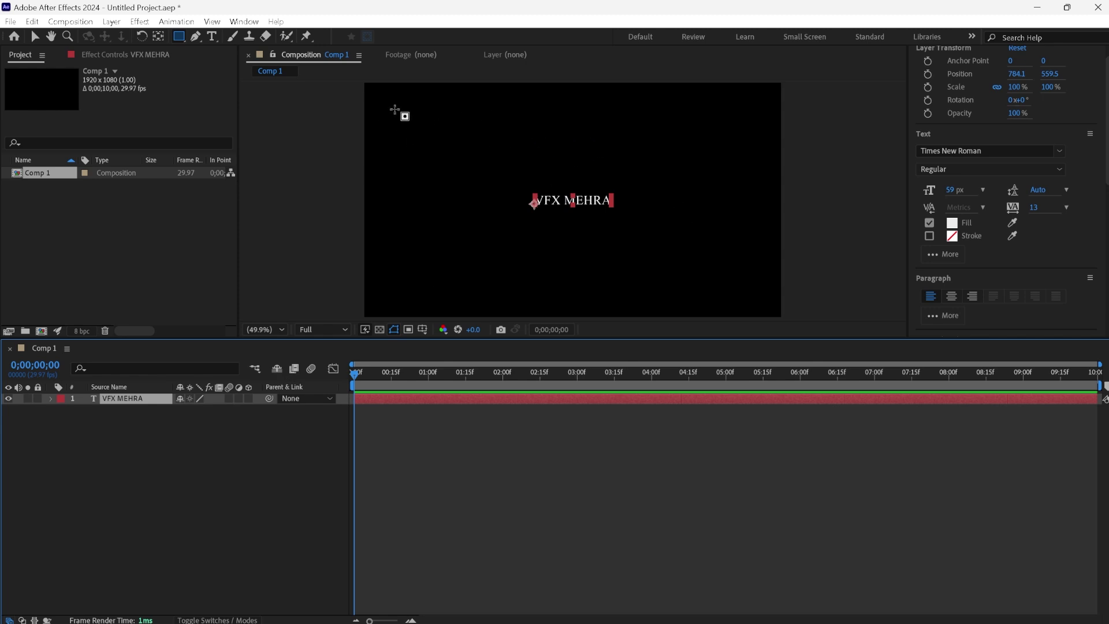
pyautogui.moveTo(374, 92)
pyautogui.mouseDown()
pyautogui.moveTo(625, 268)
pyautogui.moveTo(771, 308)
pyautogui.mouseUp()
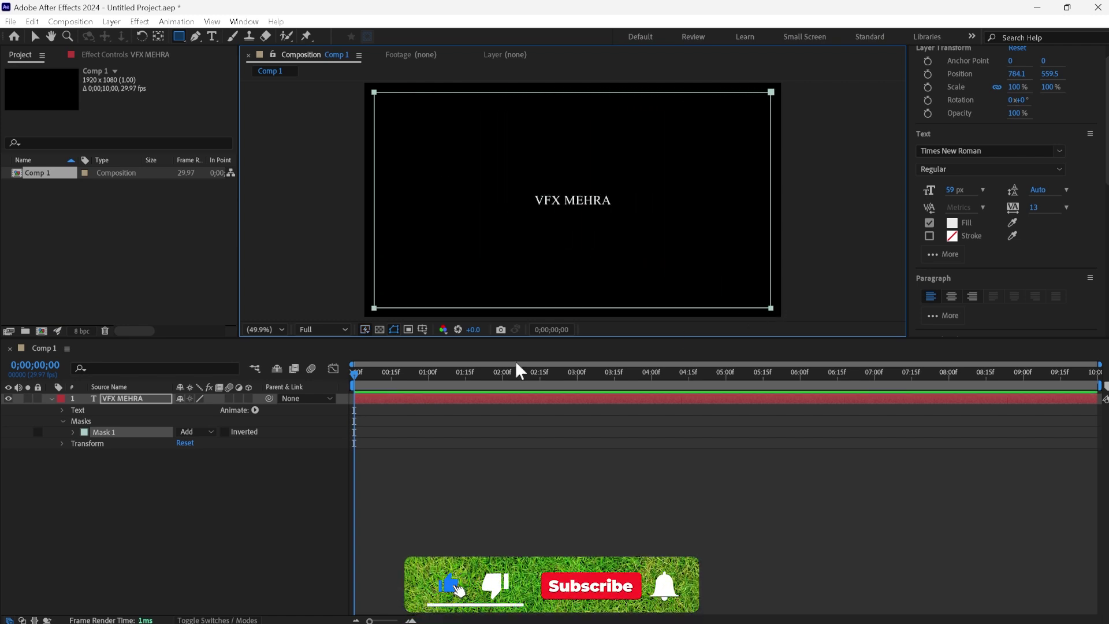
pyautogui.click(120, 429)
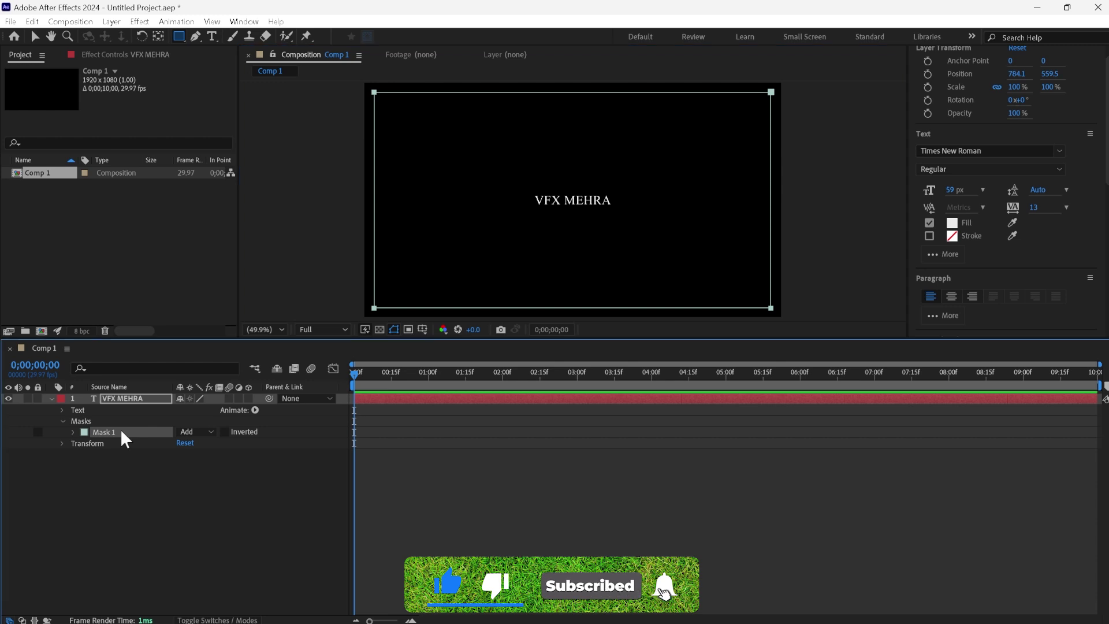
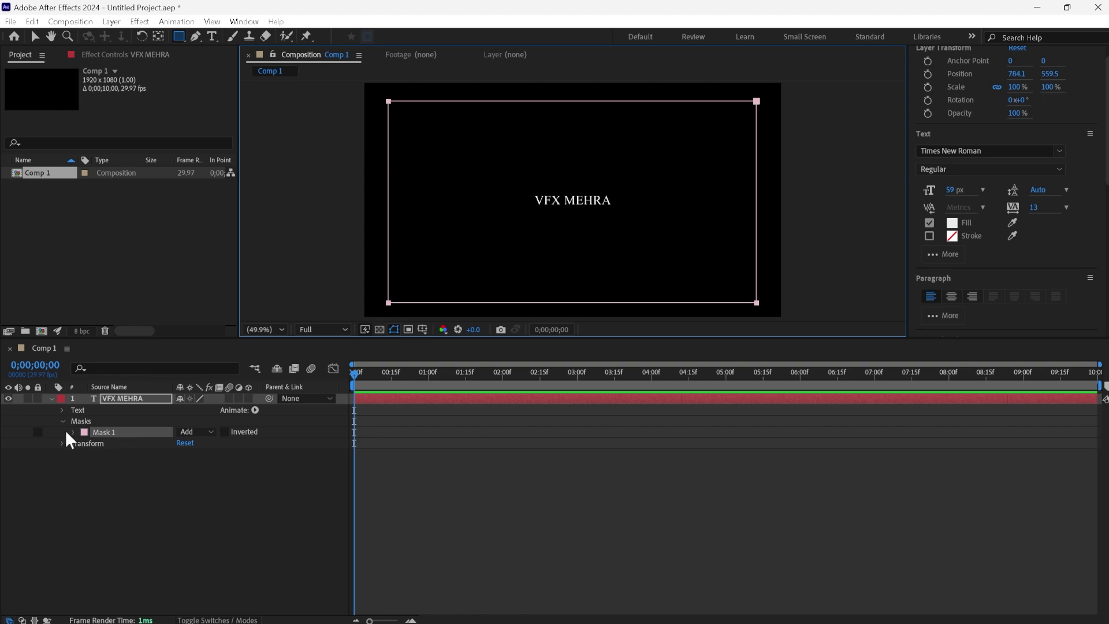
# Set the VFX MEHRA text's Path Options path to Mask 1
pyautogui.click(51, 399)
pyautogui.click(121, 400)
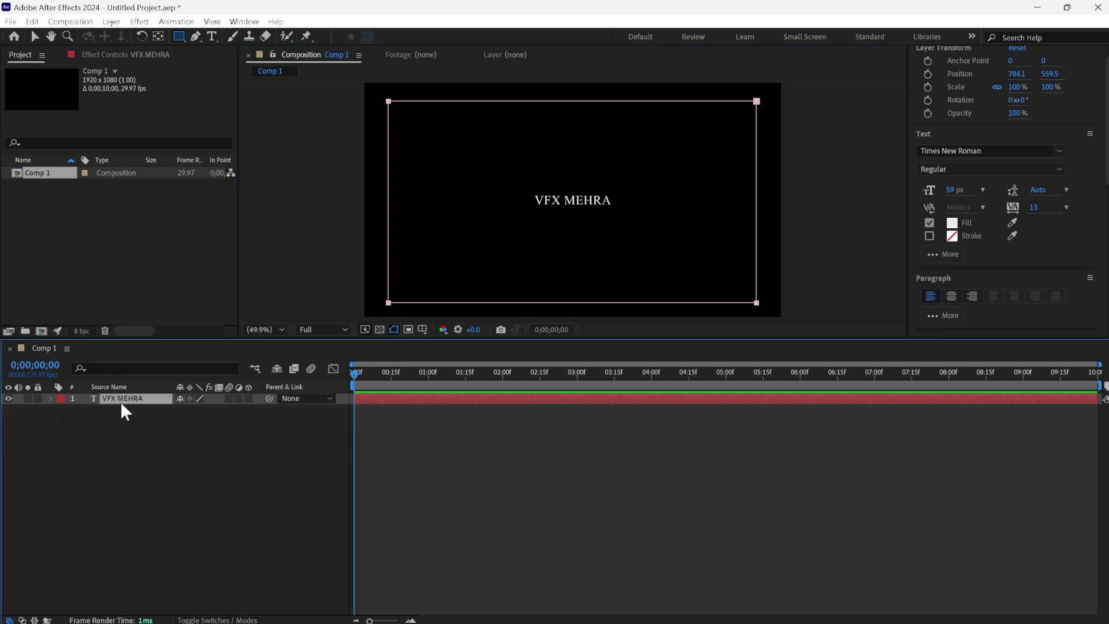
pyautogui.click(51, 399)
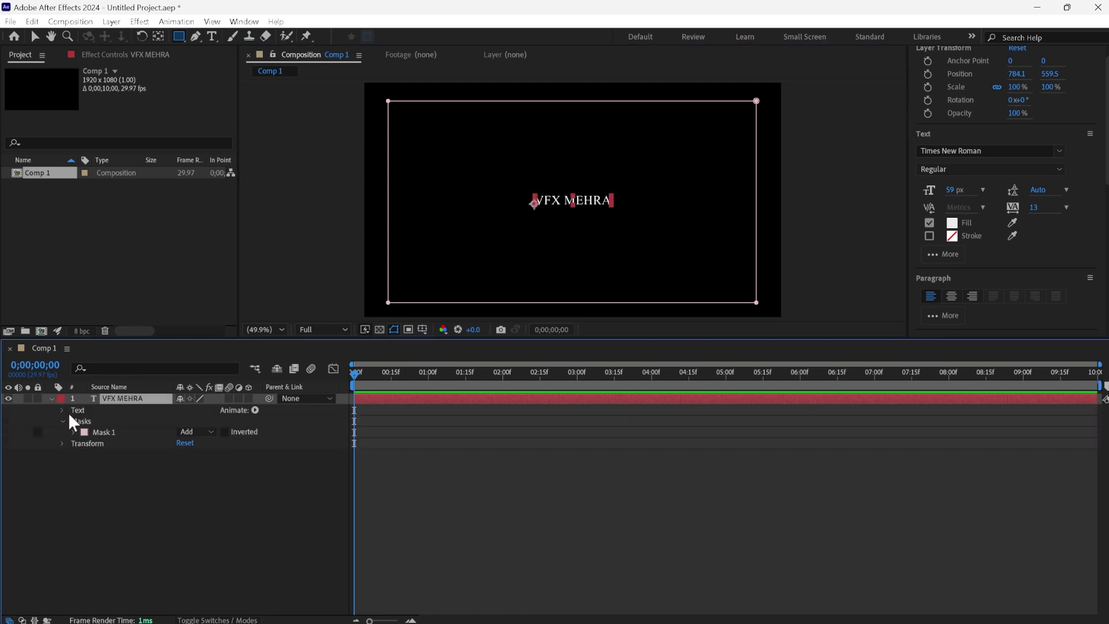
pyautogui.click(62, 410)
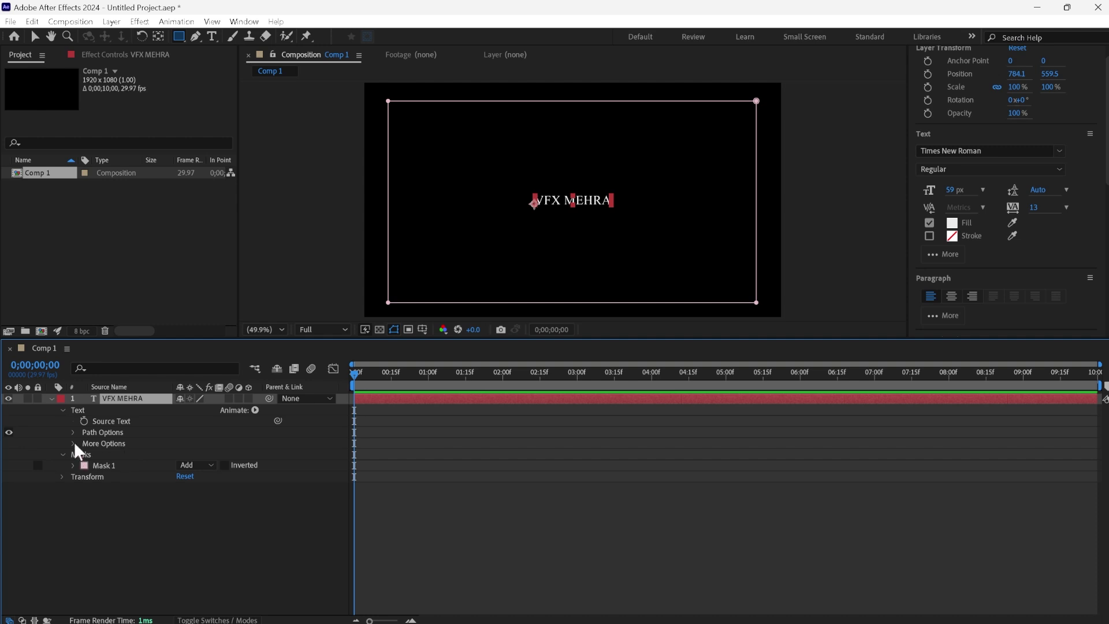
pyautogui.click(73, 432)
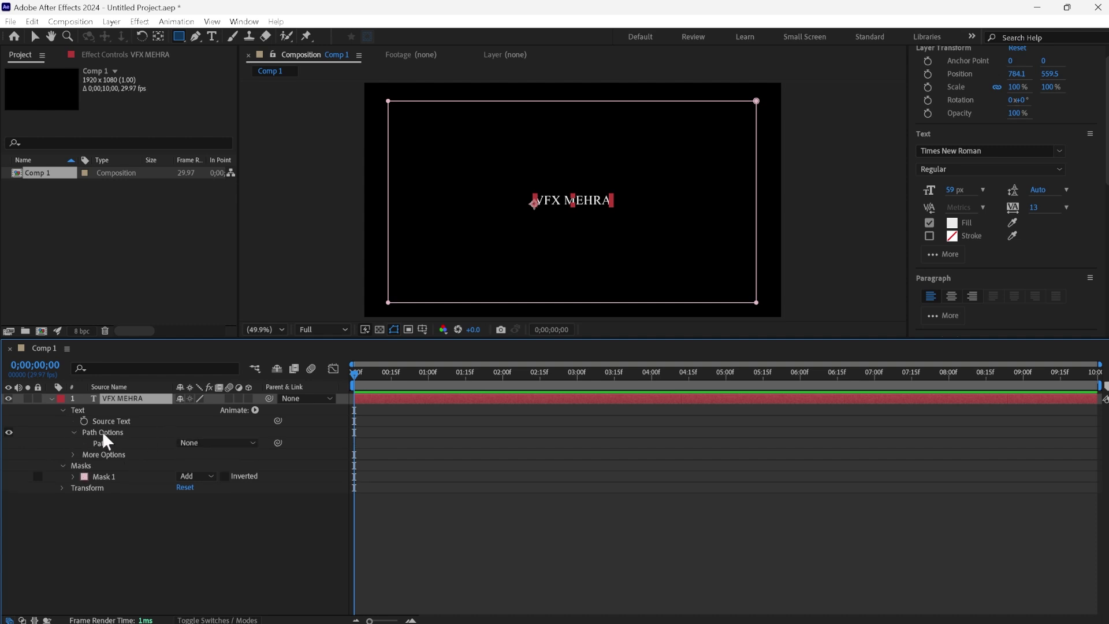
pyautogui.click(221, 443)
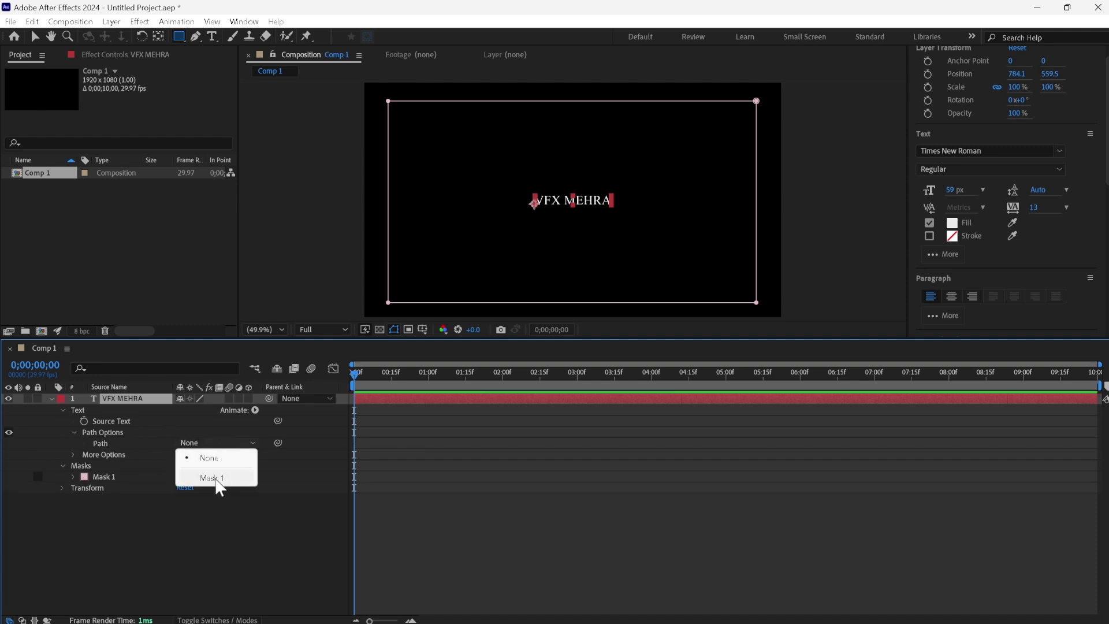
pyautogui.click(214, 478)
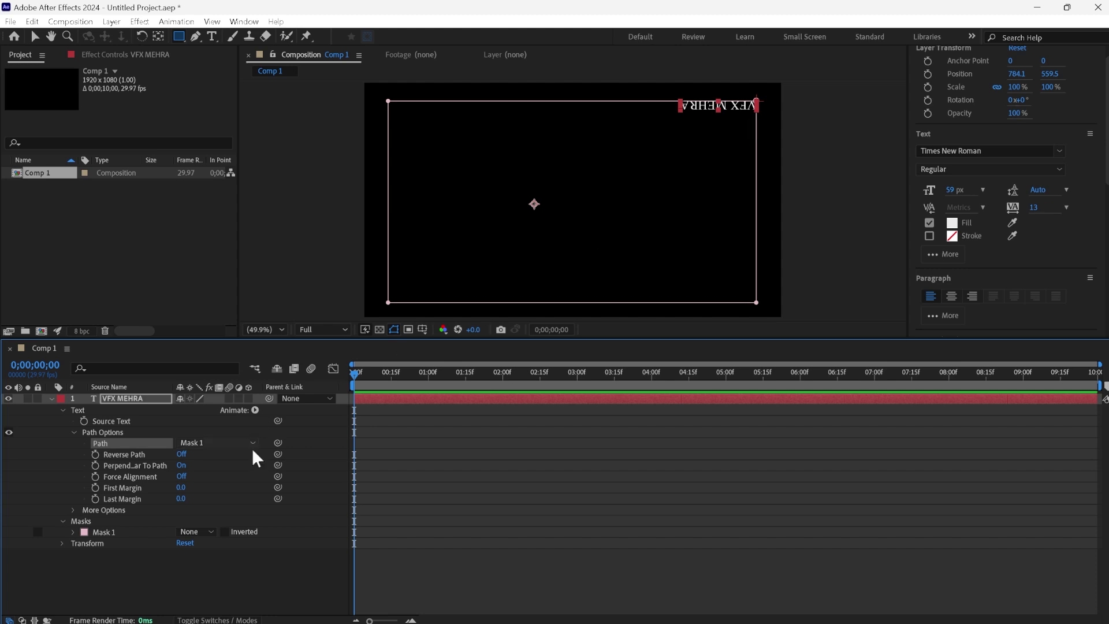
# Turn Reverse Path On so the text reads down the right edge
pyautogui.click(252, 563)
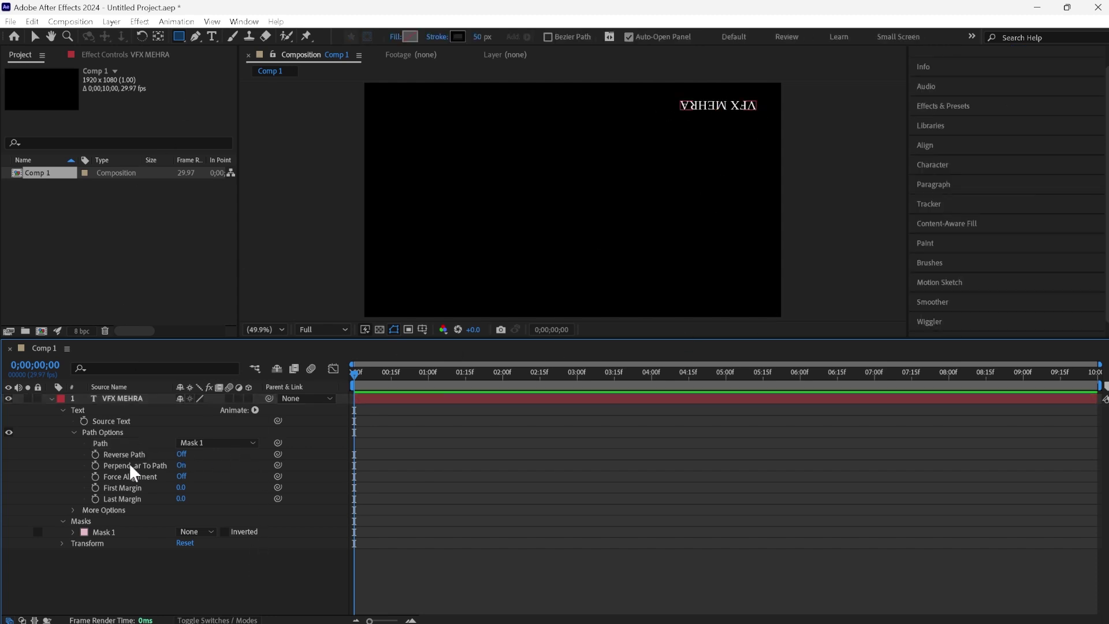
pyautogui.click(121, 396)
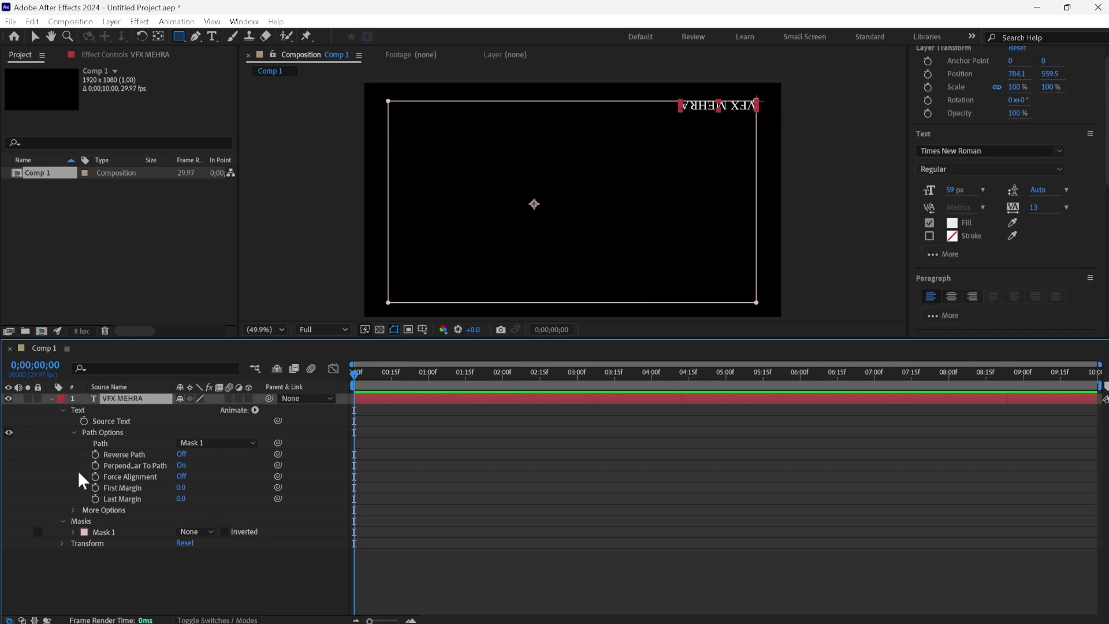
pyautogui.click(182, 455)
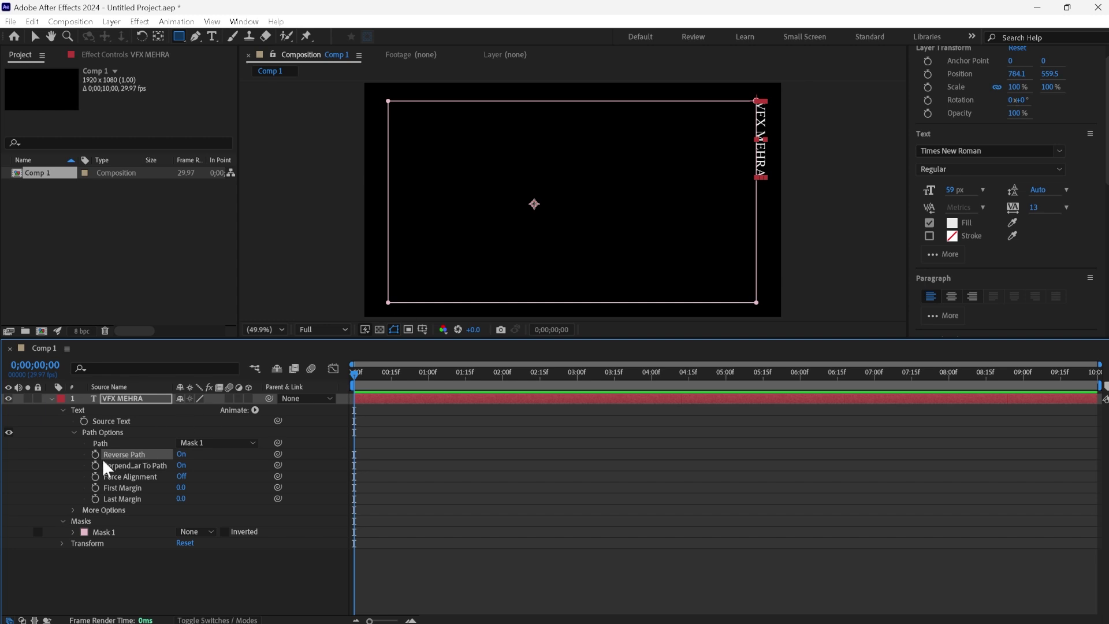
pyautogui.click(52, 398)
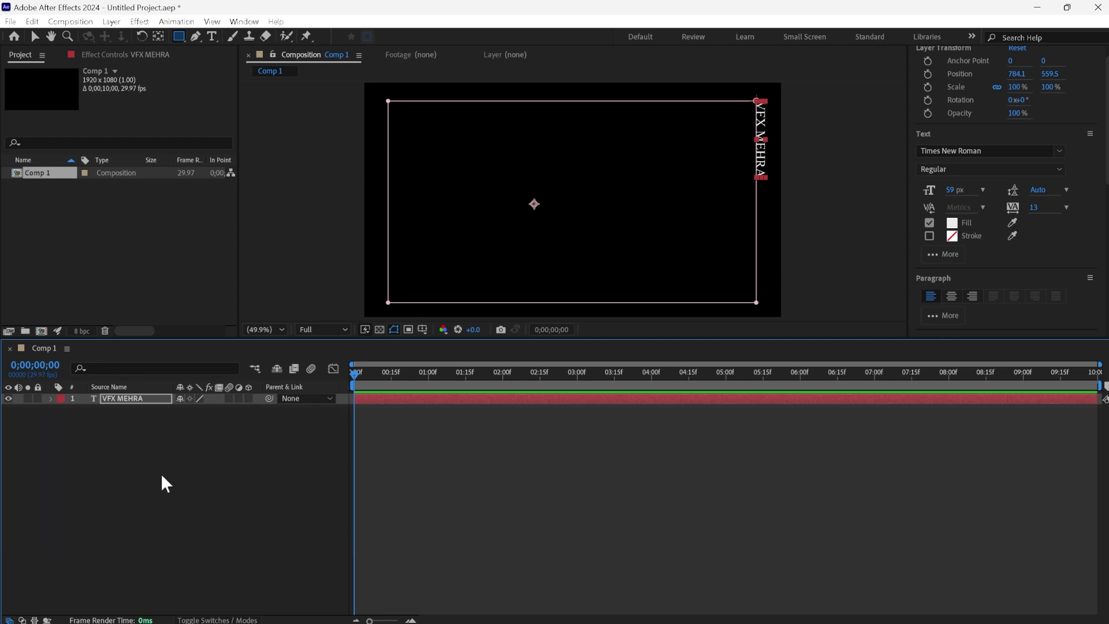
# Select the VFX MEHRA path text with the Type tool and place the cursor after its final A
pyautogui.click(124, 395)
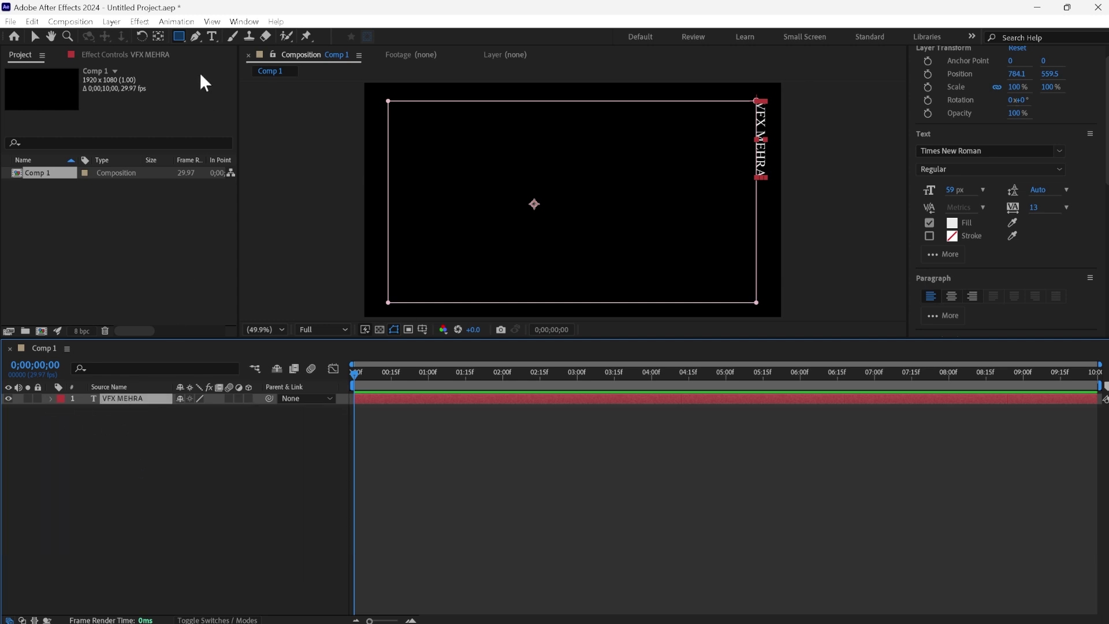
pyautogui.click(209, 36)
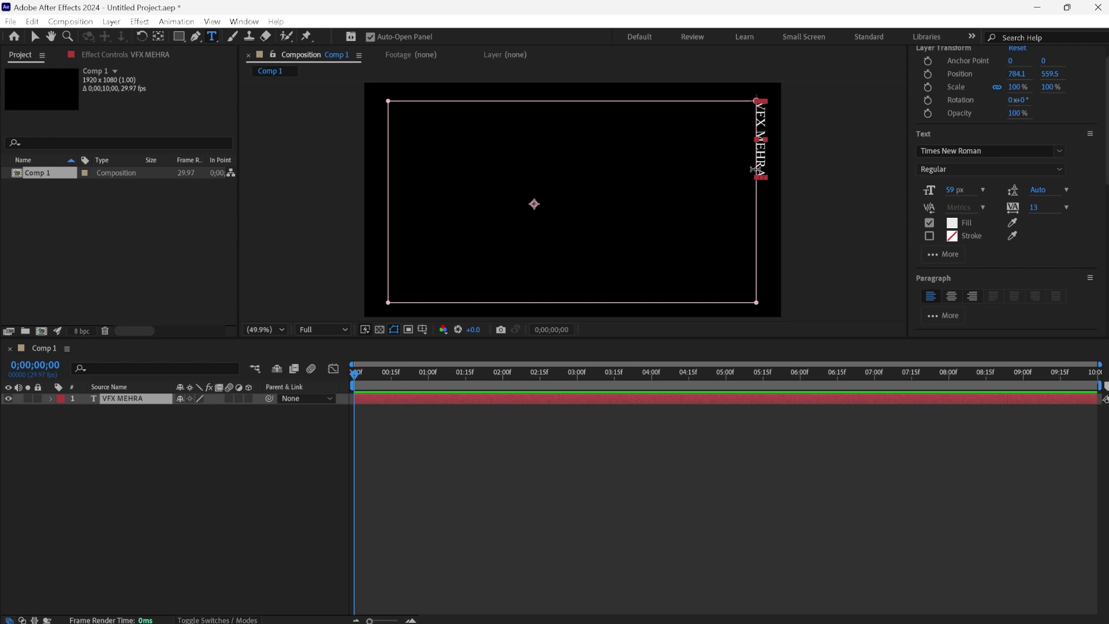
pyautogui.moveTo(761, 175); pyautogui.dragTo(765, 102)
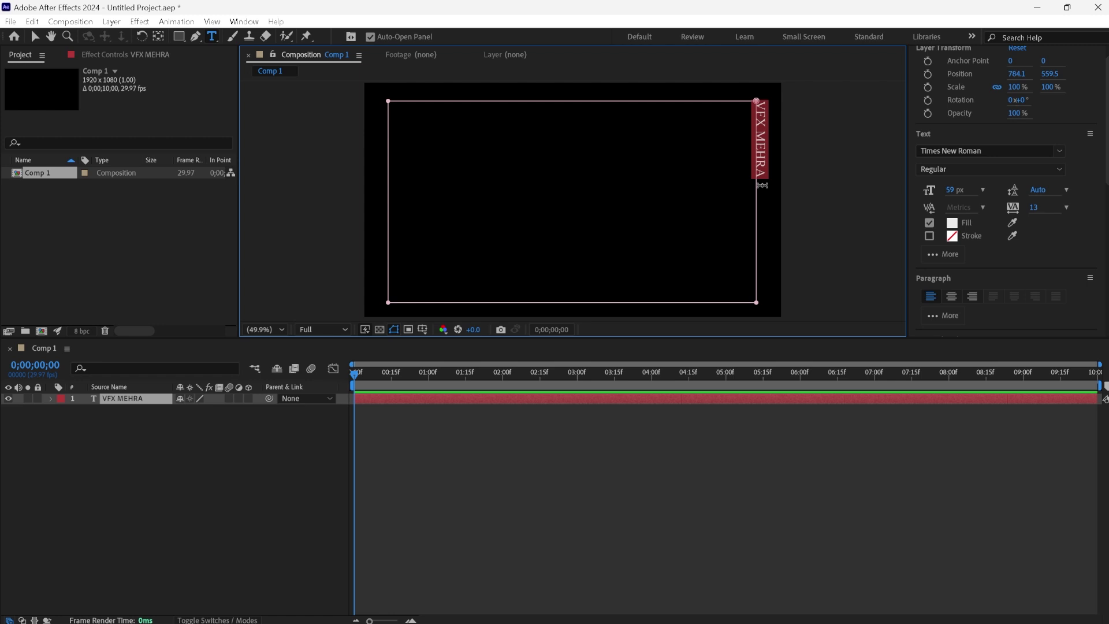
pyautogui.click(762, 186)
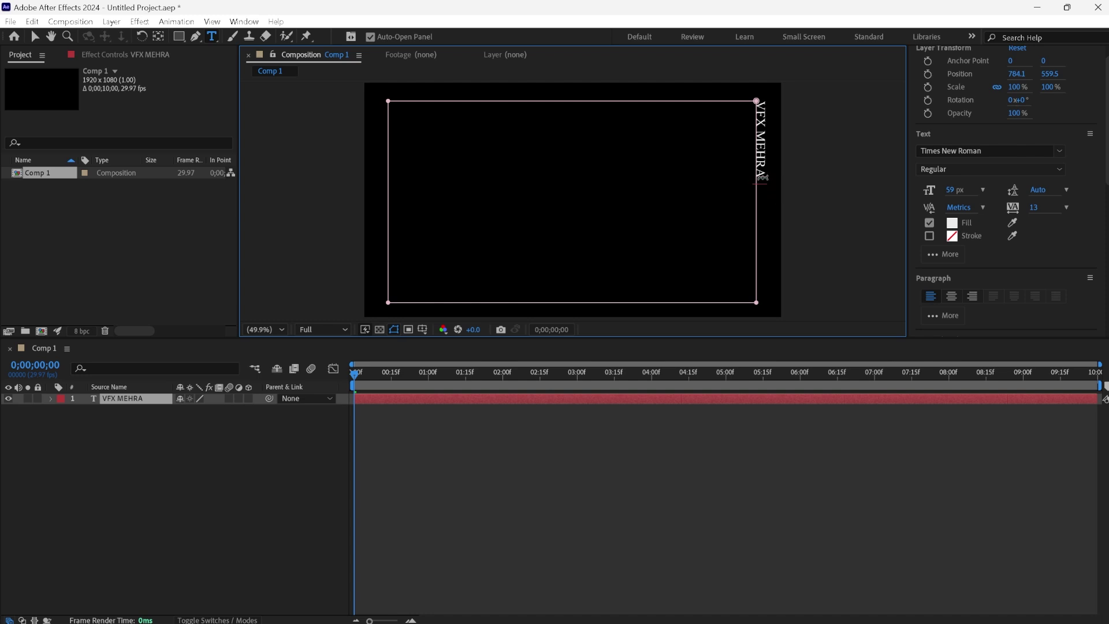
pyautogui.moveTo(762, 180)
pyautogui.mouseDown()
pyautogui.moveTo(762, 106)
pyautogui.moveTo(761, 115)
pyautogui.mouseUp()
pyautogui.hotkey('ctrl', 'c')
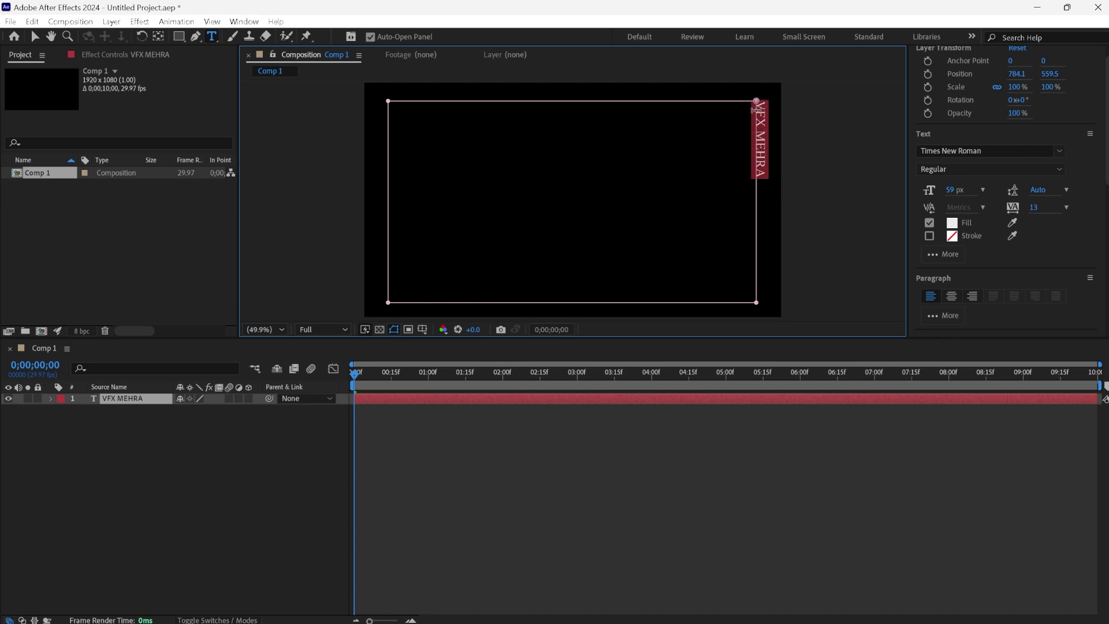
pyautogui.click(767, 184)
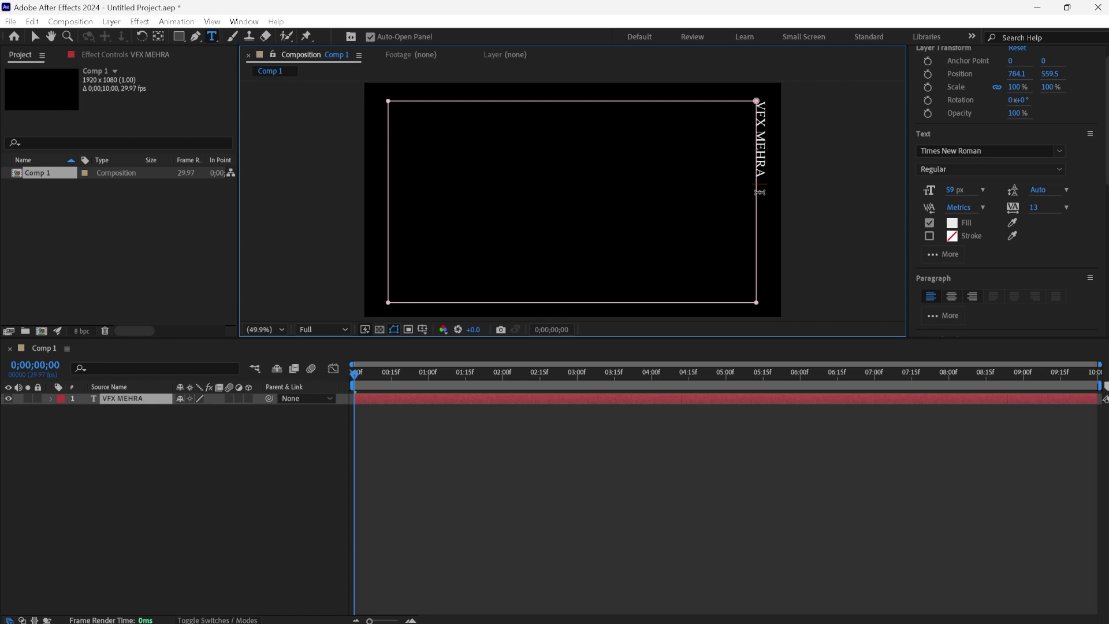
# Paste 'VFX MEHRA' repeatedly so the copies run past the right edge onto the bottom
pyautogui.hotkey('ctrl', 'v')
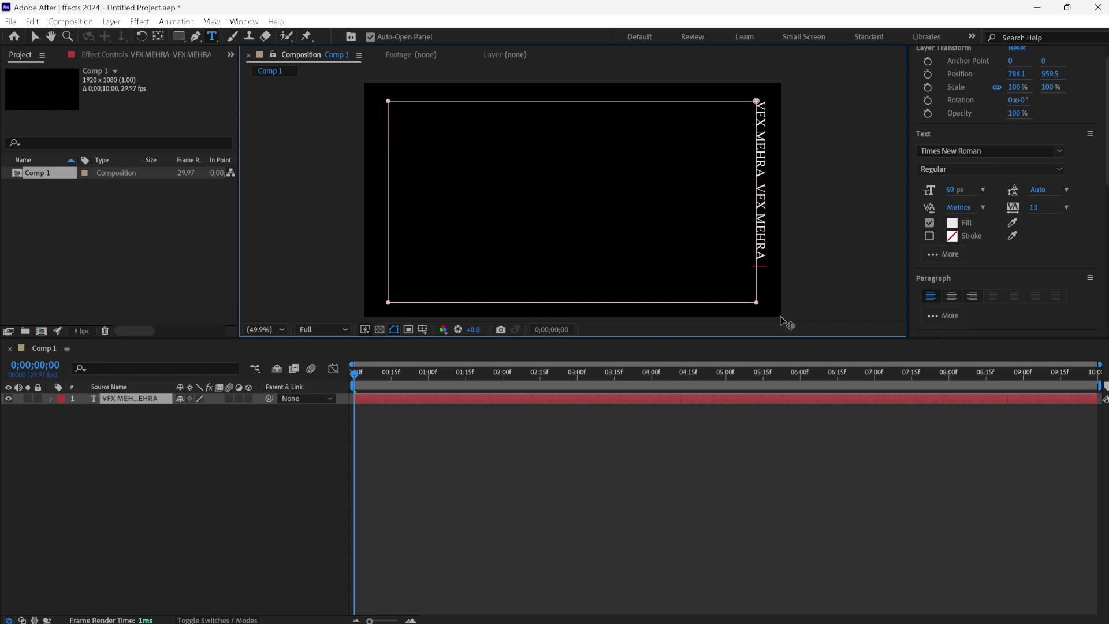
pyautogui.hotkey('ctrl', 'v')
pyautogui.write('VFX MEHRA')
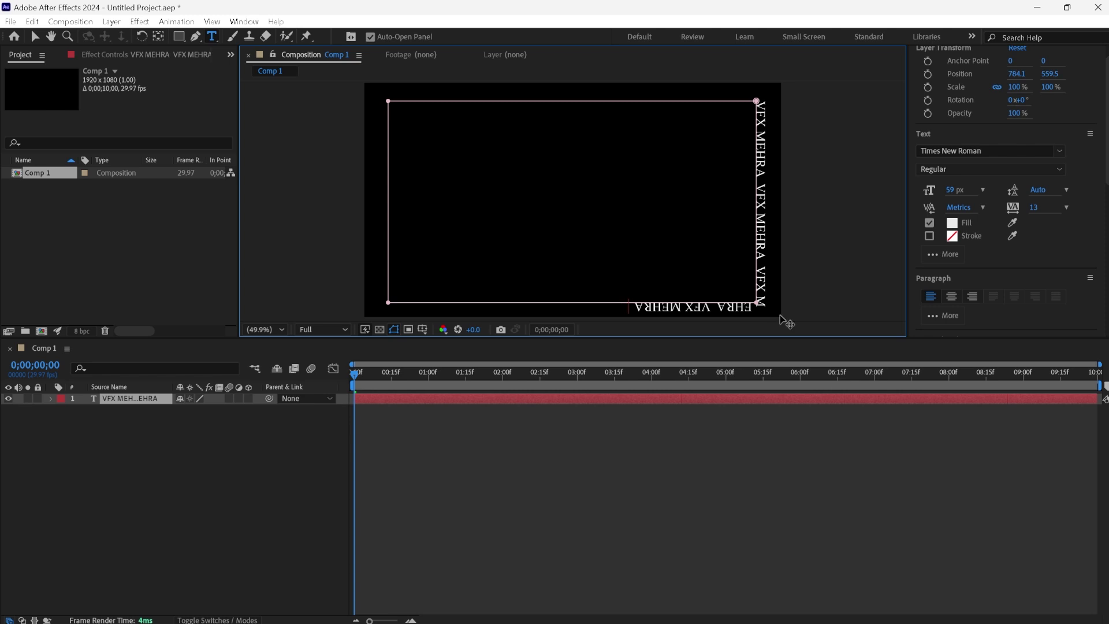
pyautogui.write(' VFX MEHRA')
pyautogui.write(' VFX MEHRA')
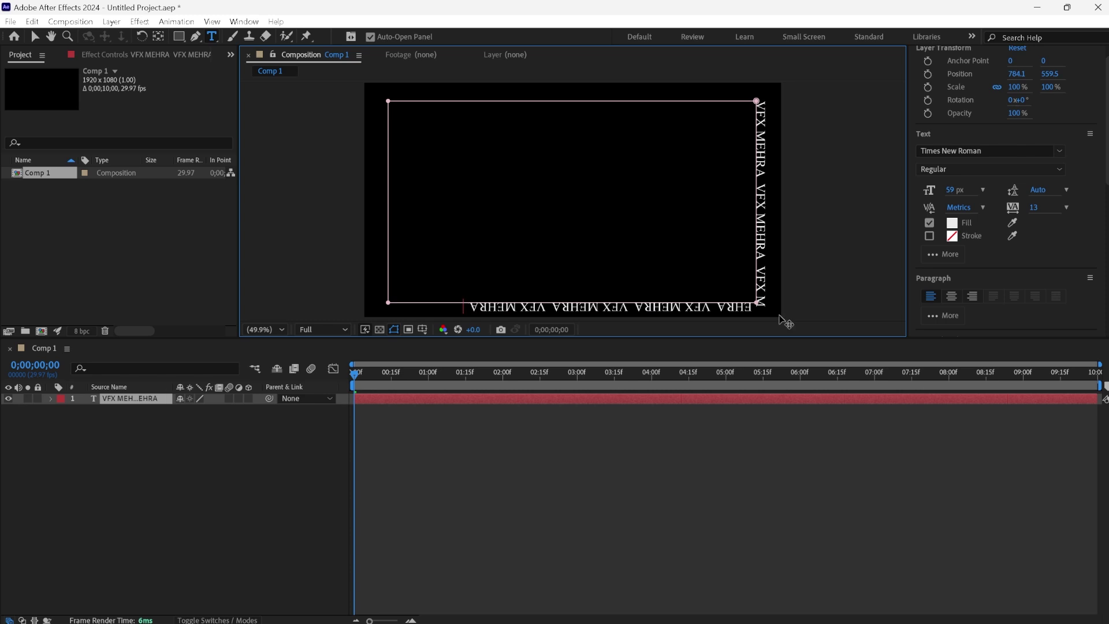
pyautogui.write(' VFX MEHRA')
pyautogui.write(' VFX MEHRA')
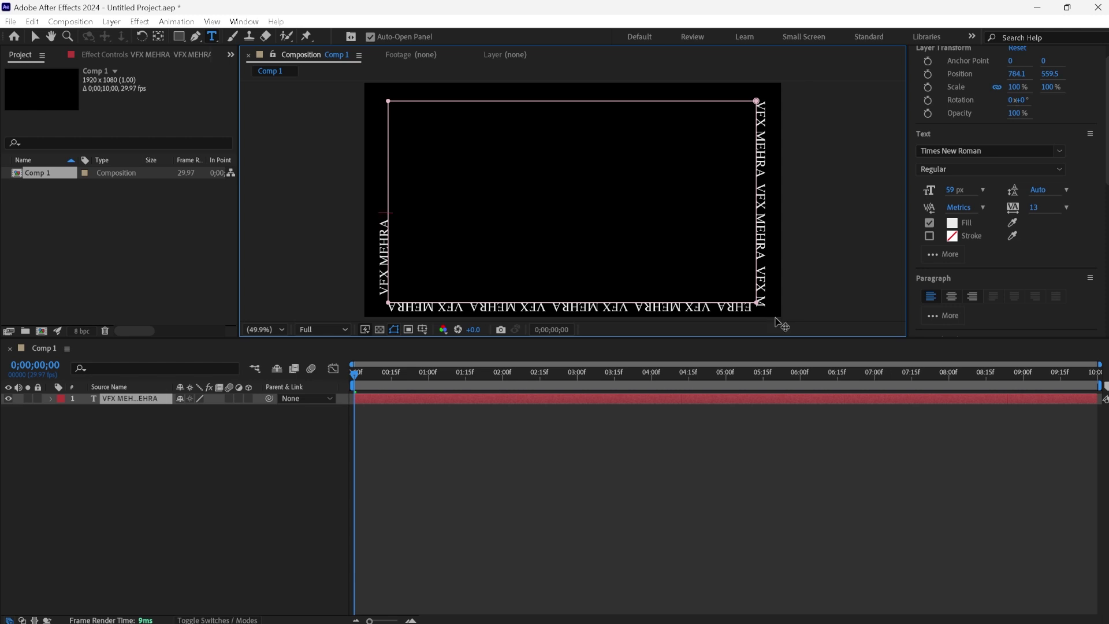
pyautogui.write(' VFX MEHRA')
pyautogui.write(' VFX MEHRA')
pyautogui.write(' VFX MEHRA')
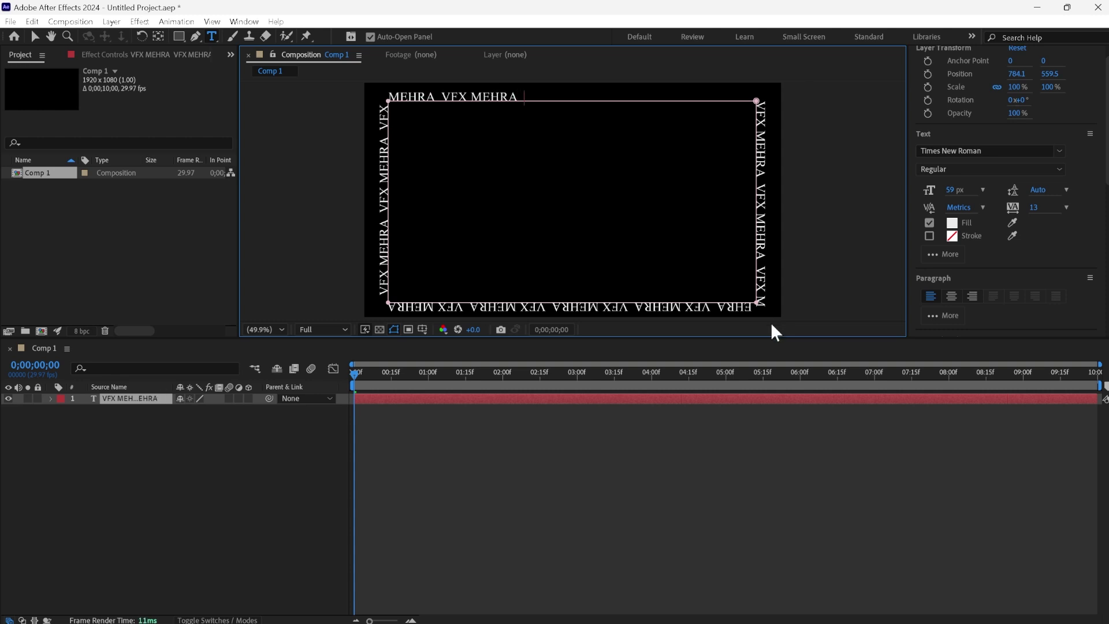
pyautogui.write(' VFX MEHRA')
pyautogui.write(' VFX MEHRA')
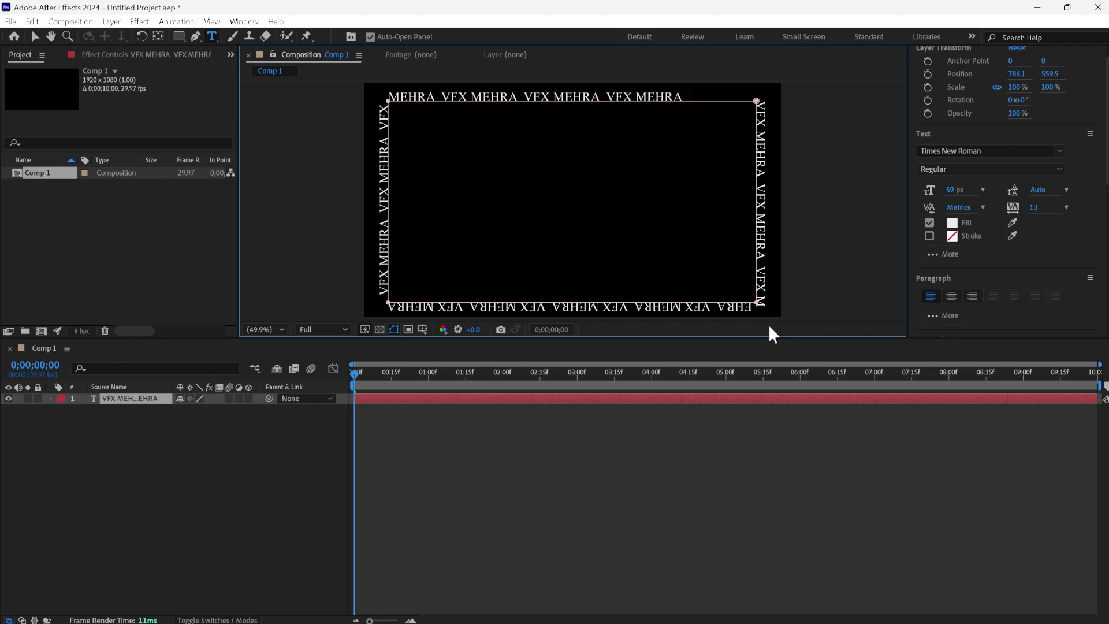
pyautogui.write(' VFX MEHRA')
# Try selecting the border path text with drags and Ctrl+A
pyautogui.moveTo(759, 103)
pyautogui.mouseDown()
pyautogui.moveTo(768, 158)
pyautogui.moveTo(544, 319)
pyautogui.mouseUp()
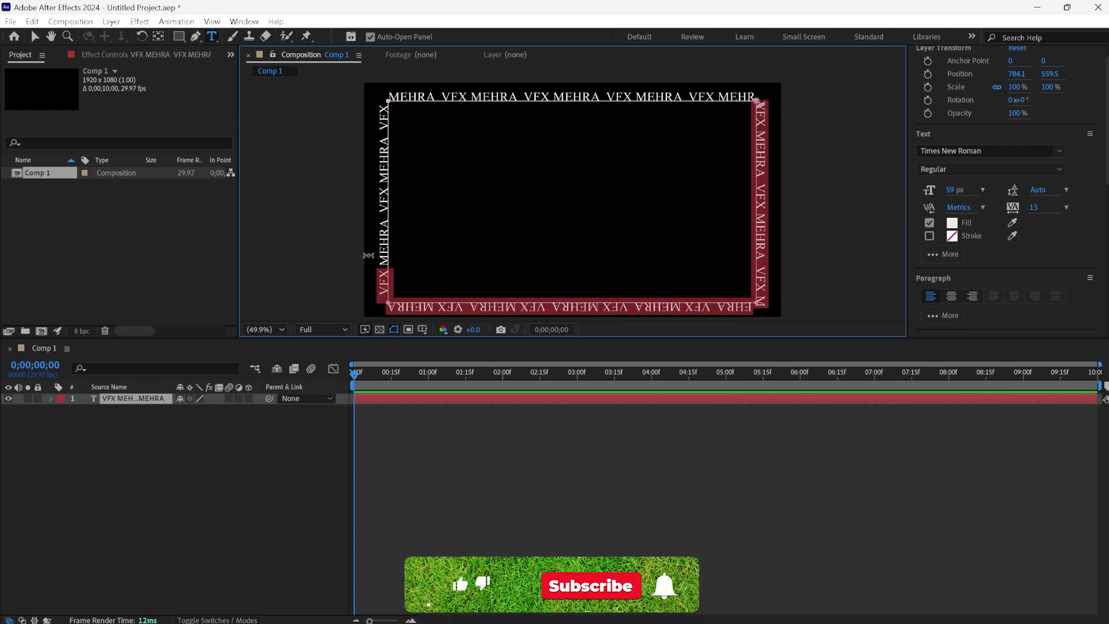
pyautogui.moveTo(544, 318)
pyautogui.mouseDown()
pyautogui.moveTo(393, 90)
pyautogui.moveTo(762, 105)
pyautogui.mouseUp()
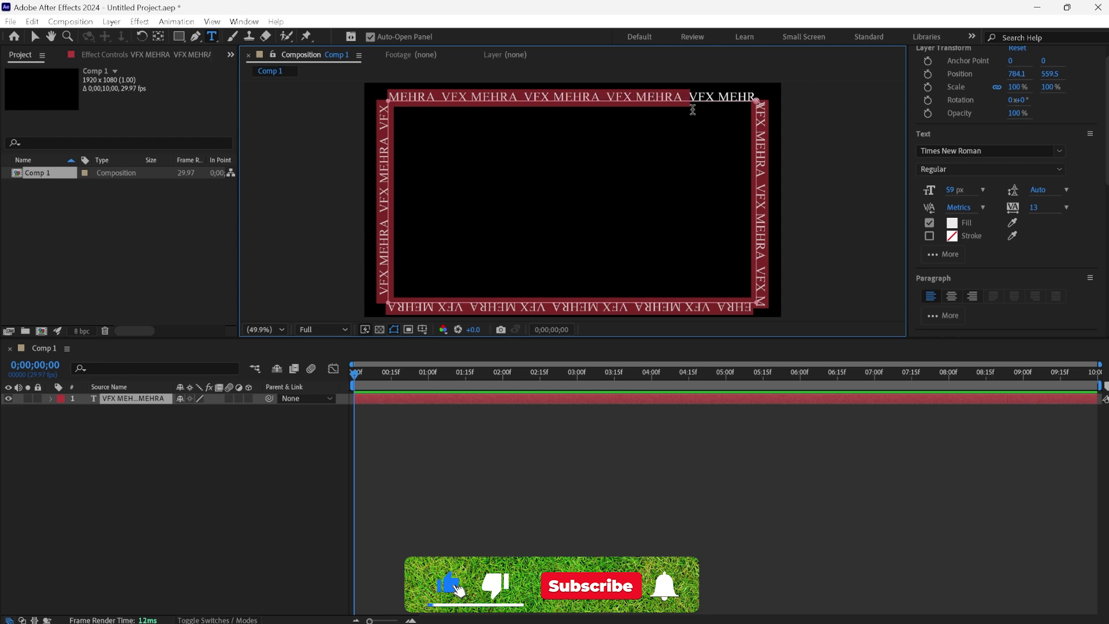
pyautogui.press('Escape')
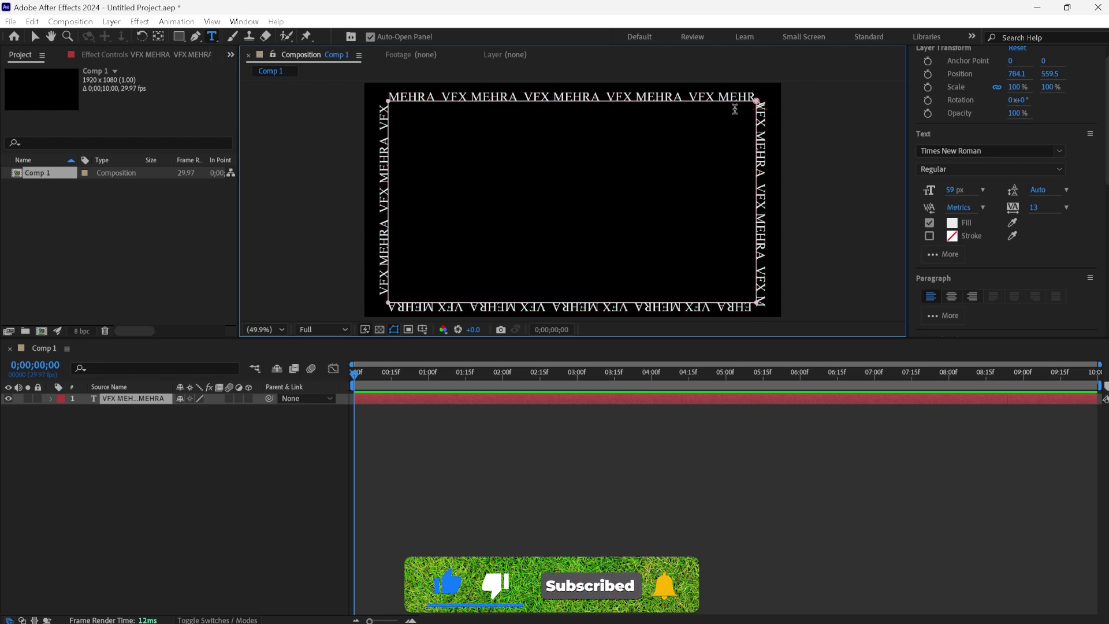
pyautogui.moveTo(762, 107); pyautogui.dragTo(771, 194)
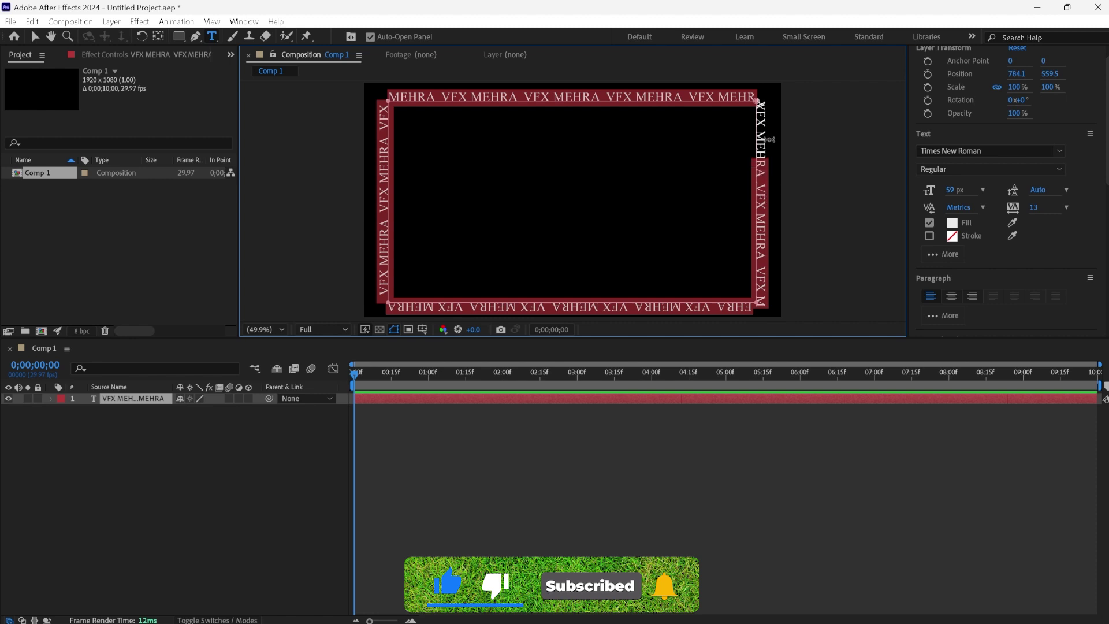
pyautogui.click(761, 107)
pyautogui.hotkey('ctrl', 'a')
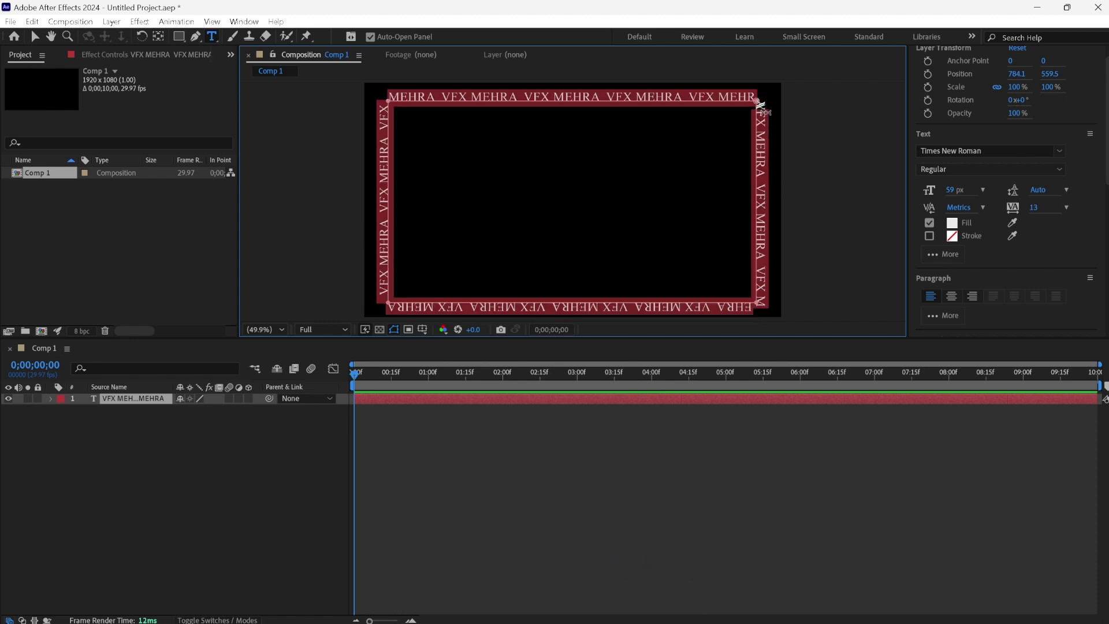
pyautogui.moveTo(761, 107); pyautogui.dragTo(761, 257)
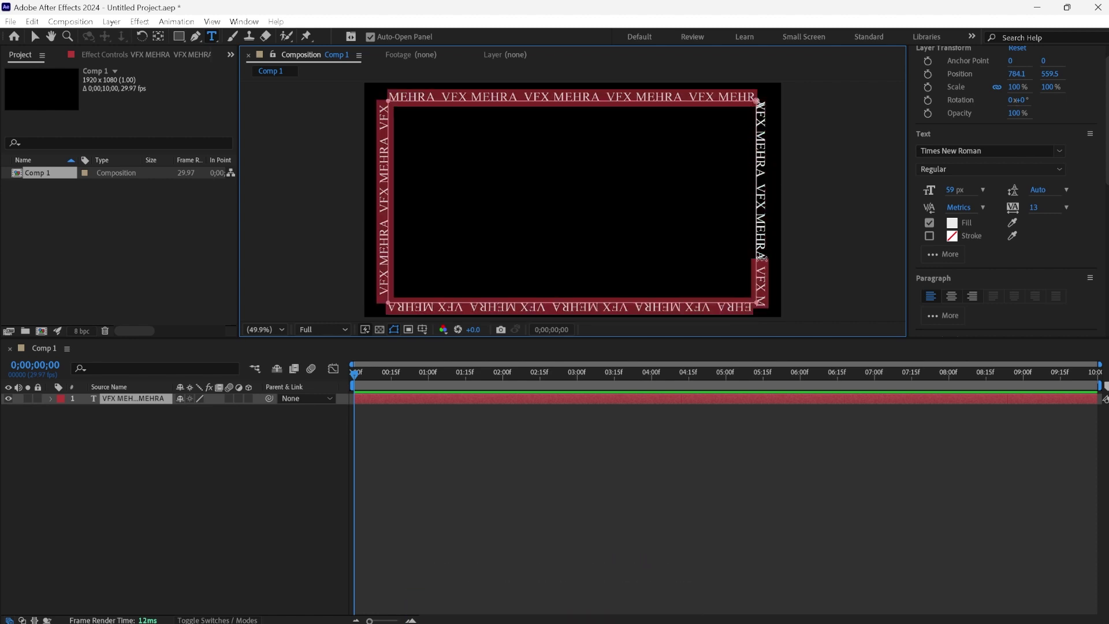
pyautogui.moveTo(761, 257); pyautogui.dragTo(763, 106)
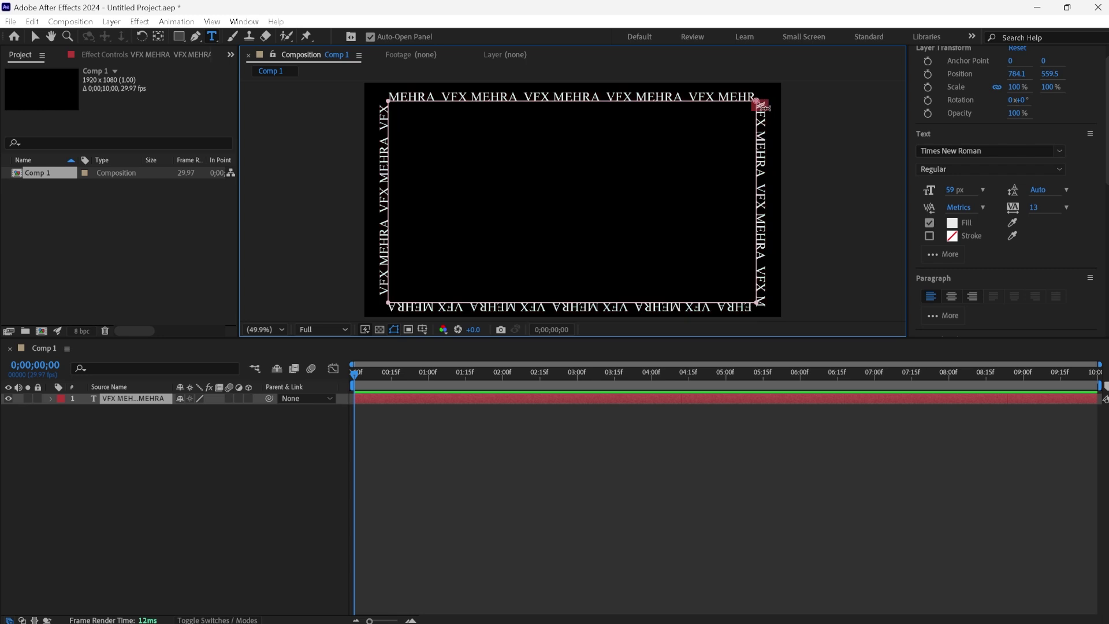
pyautogui.hotkey('ctrl', 'a')
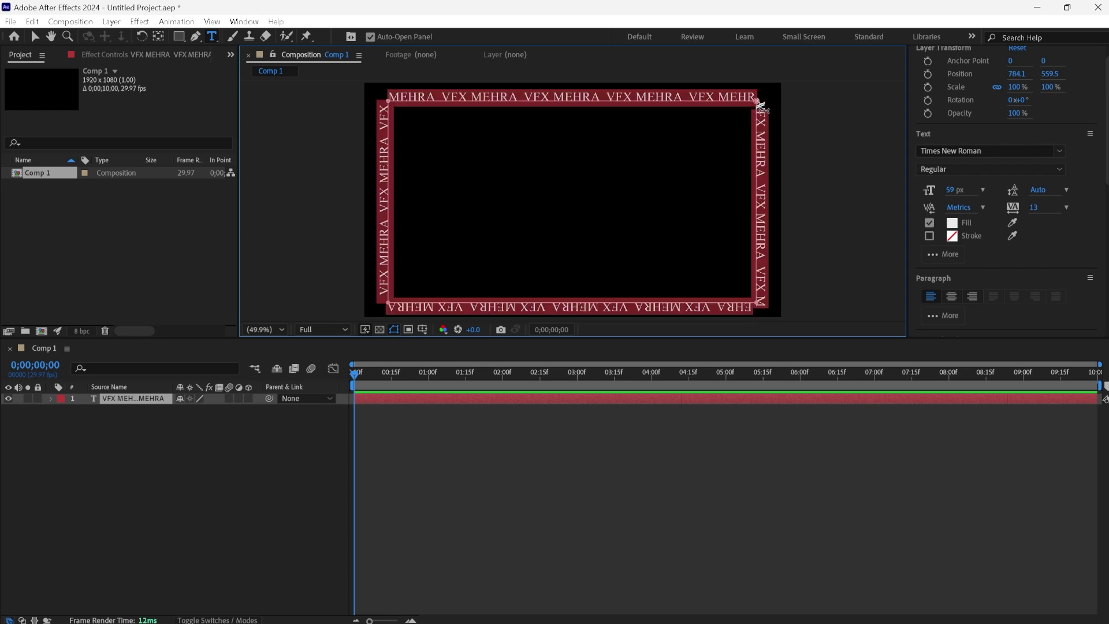
# Select the entire border text and activate its Tracking field (13)
pyautogui.click(761, 106)
pyautogui.hotkey('ctrl', 'a')
pyautogui.click(784, 109)
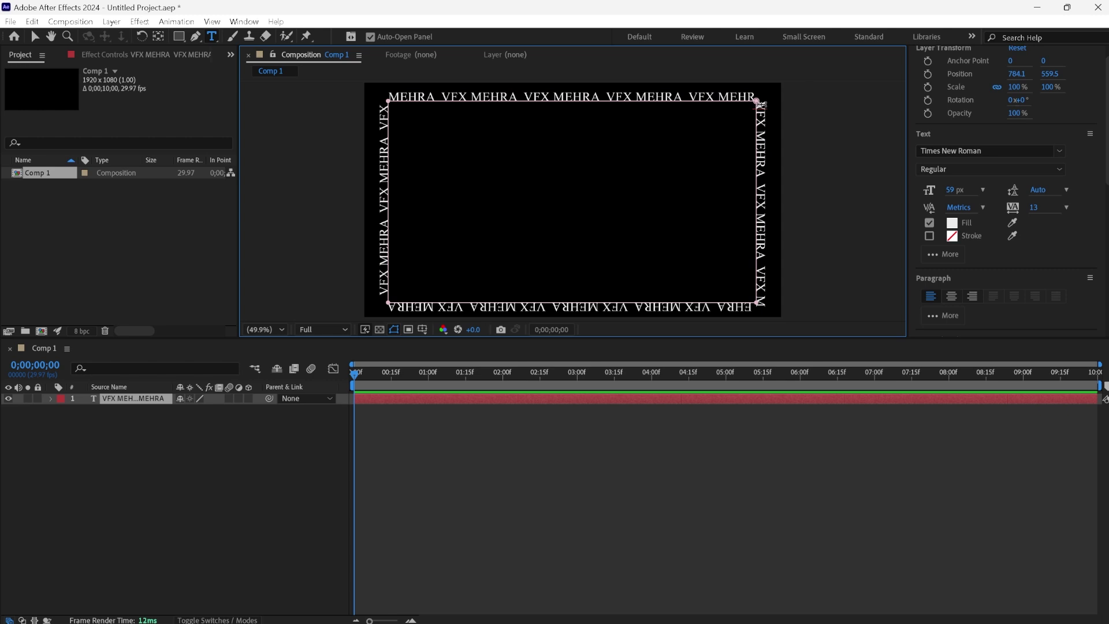
pyautogui.moveTo(761, 104)
pyautogui.mouseDown()
pyautogui.moveTo(762, 123)
pyautogui.moveTo(369, 260)
pyautogui.moveTo(733, 128)
pyautogui.moveTo(748, 105)
pyautogui.mouseUp()
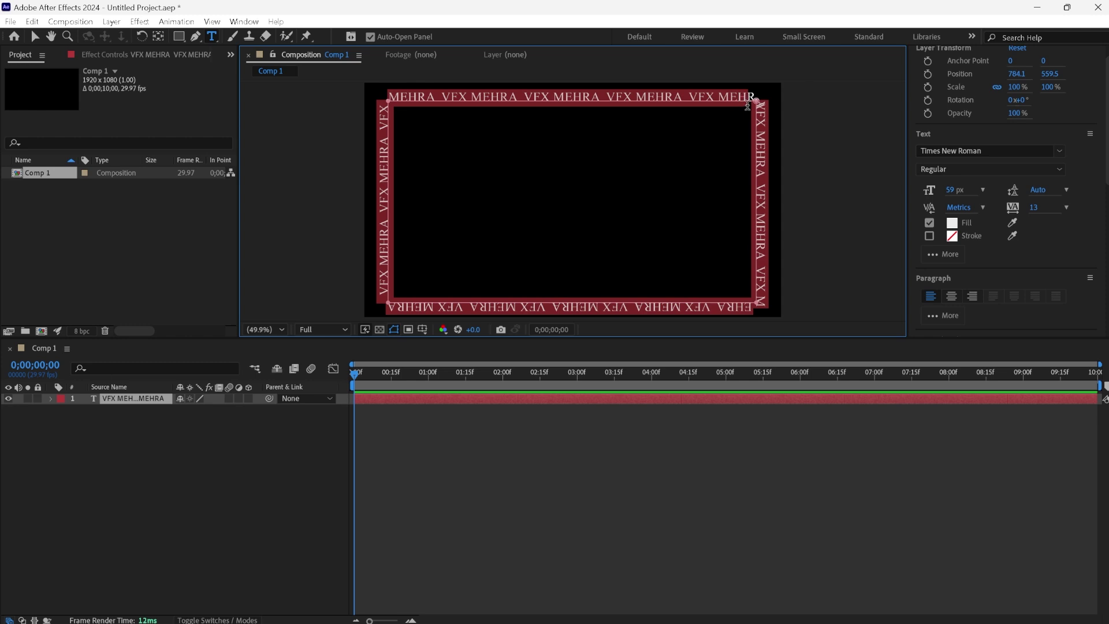
pyautogui.moveTo(749, 106); pyautogui.dragTo(752, 104)
pyautogui.click(1035, 210)
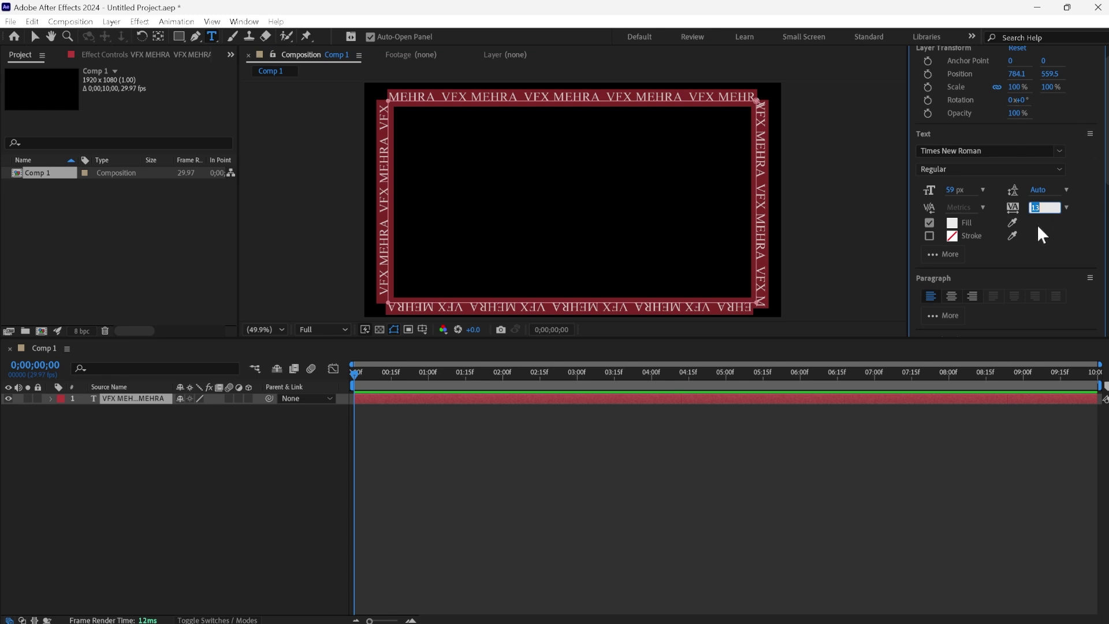
# Lower the border text's tracking by one step, deselect the layer, and choose the Rectangle Tool
pyautogui.press('Down')
pyautogui.press('Down')
pyautogui.press('Down')
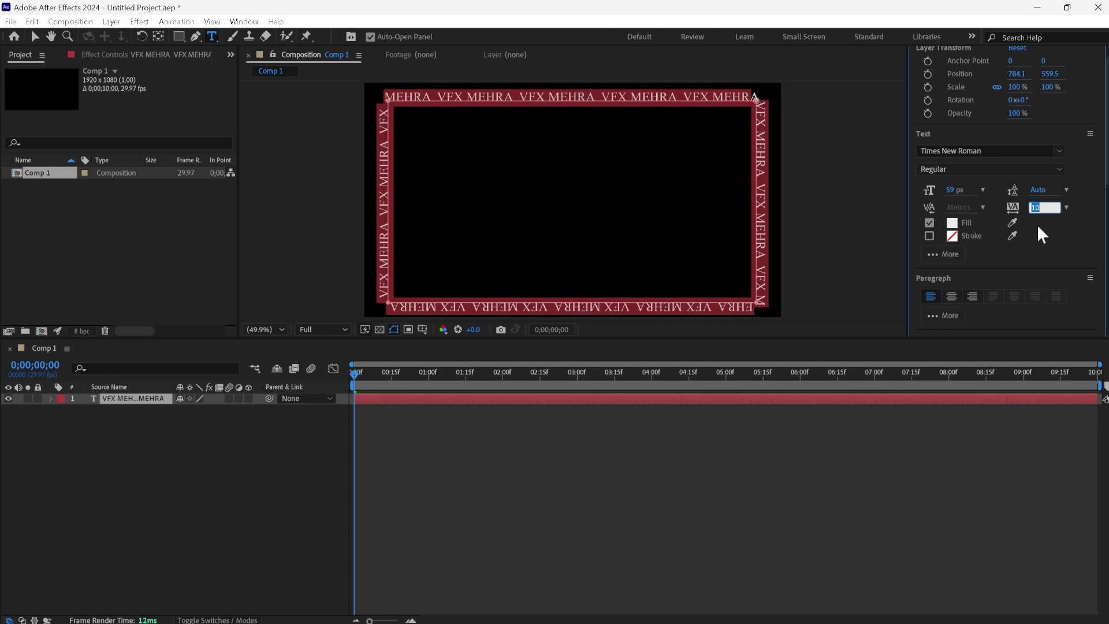
pyautogui.press('Down')
pyautogui.press('Down')
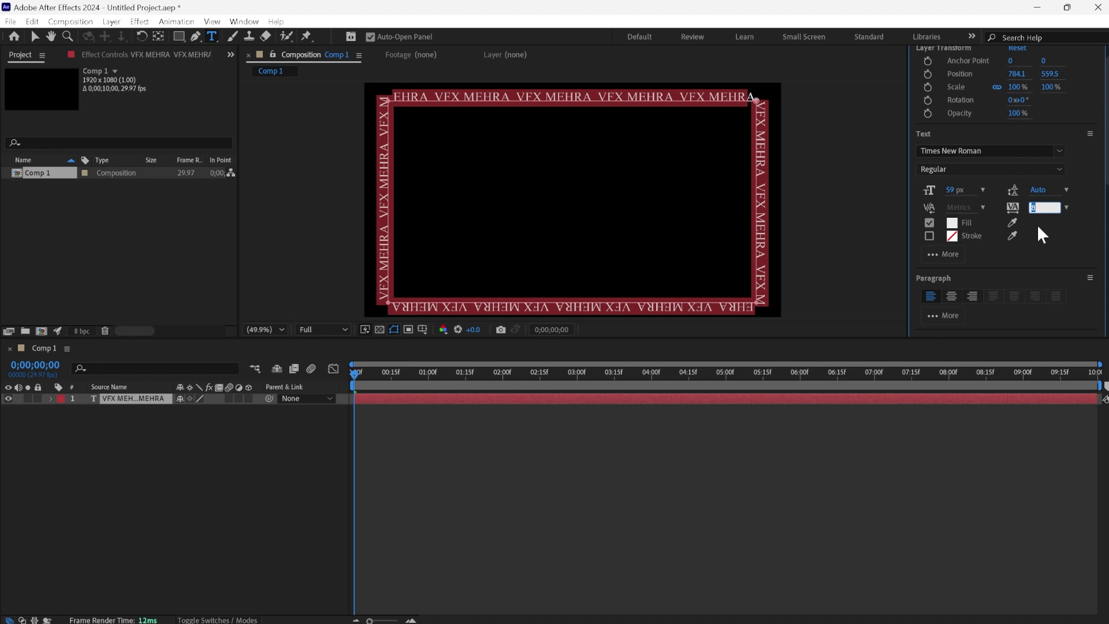
pyautogui.press('Up')
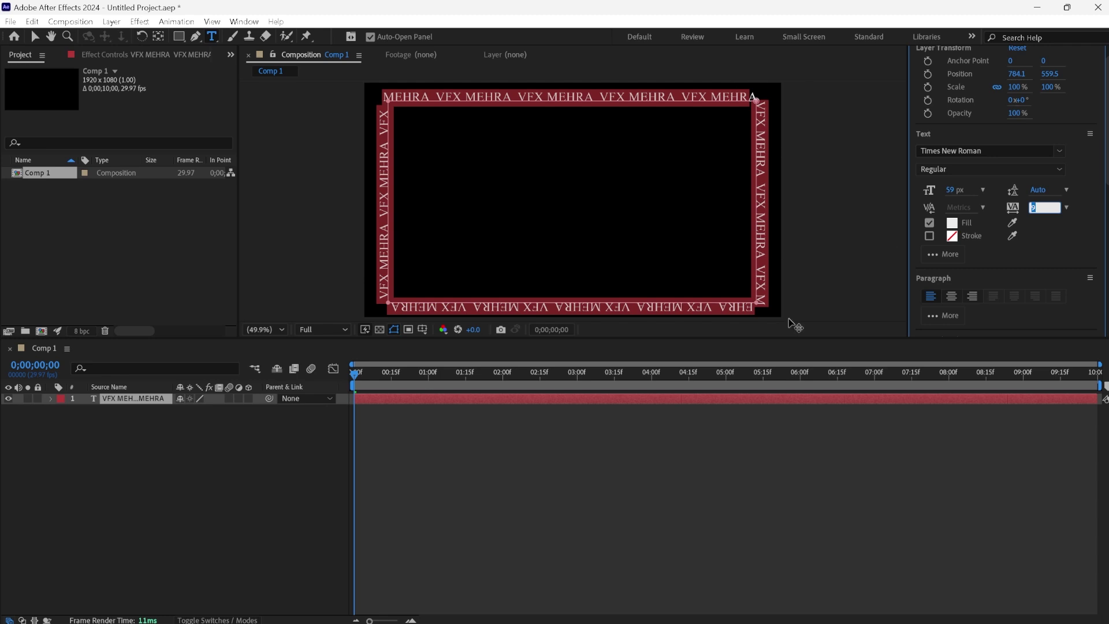
pyautogui.click(195, 485)
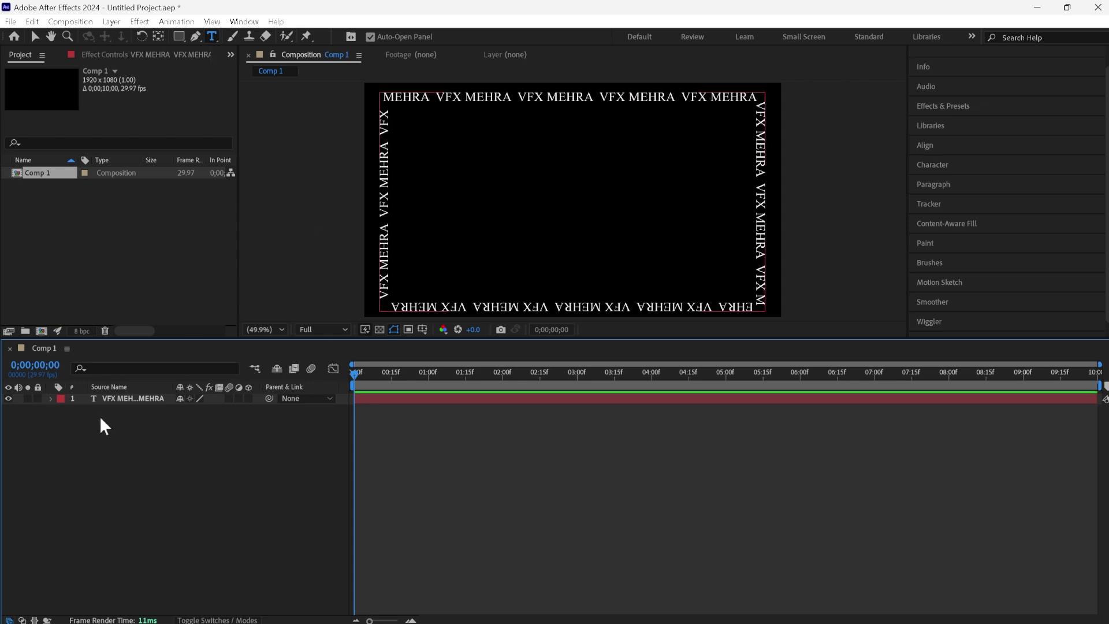
pyautogui.click(128, 398)
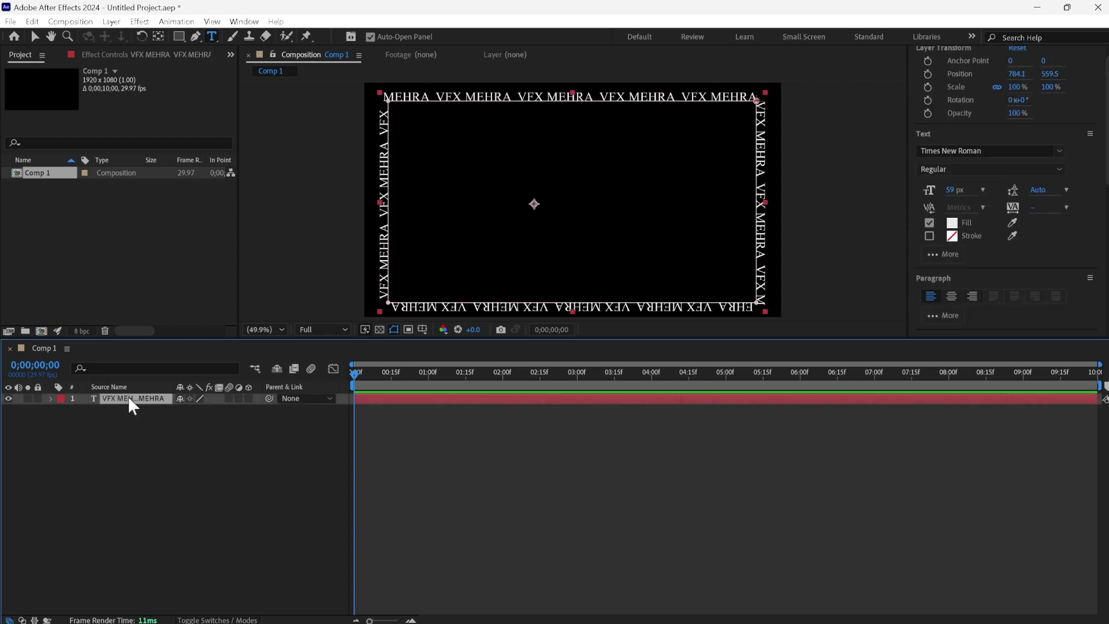
pyautogui.click(143, 458)
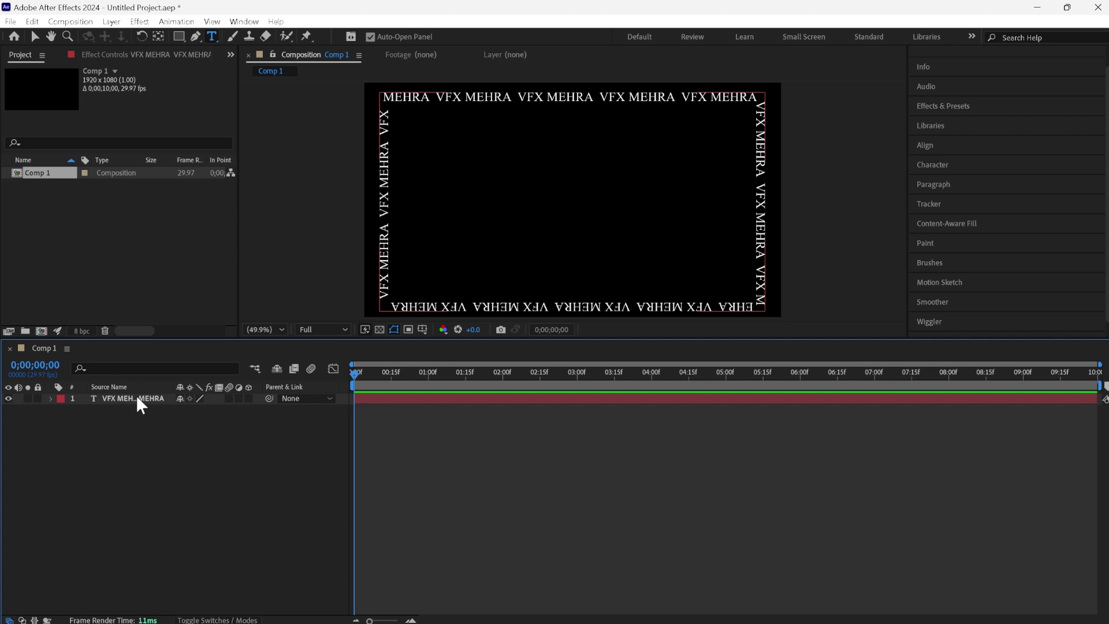
pyautogui.click(178, 36)
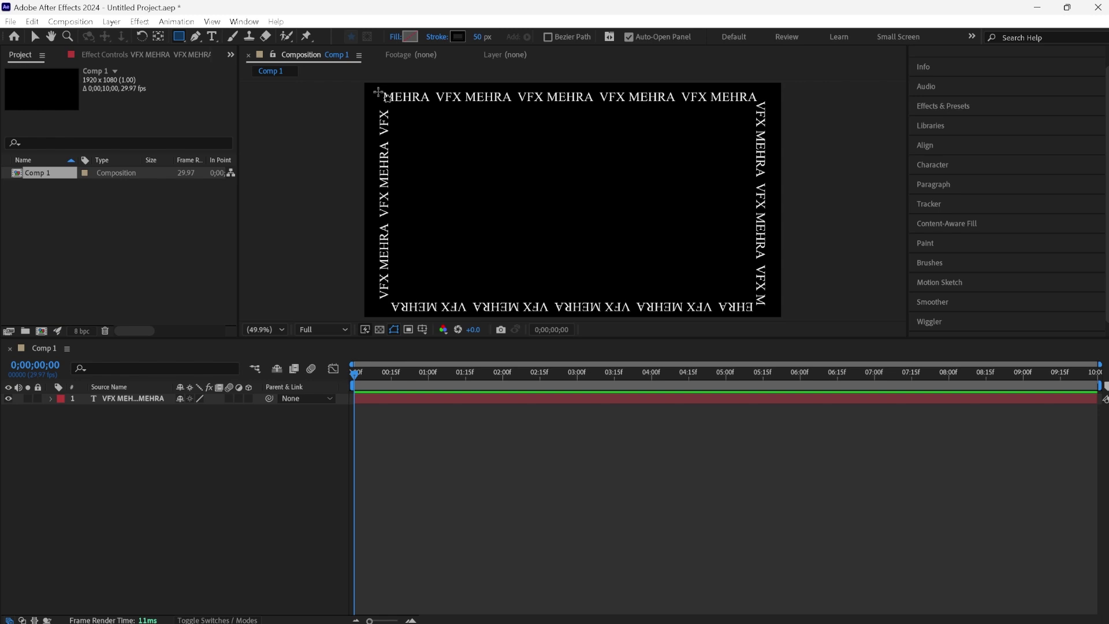
# Draw a 1791.3 × 1003.9 rectangle with 50 px black stroke and show the transparency grid
pyautogui.moveTo(378, 92)
pyautogui.mouseDown()
pyautogui.moveTo(694, 301)
pyautogui.moveTo(767, 316)
pyautogui.mouseUp()
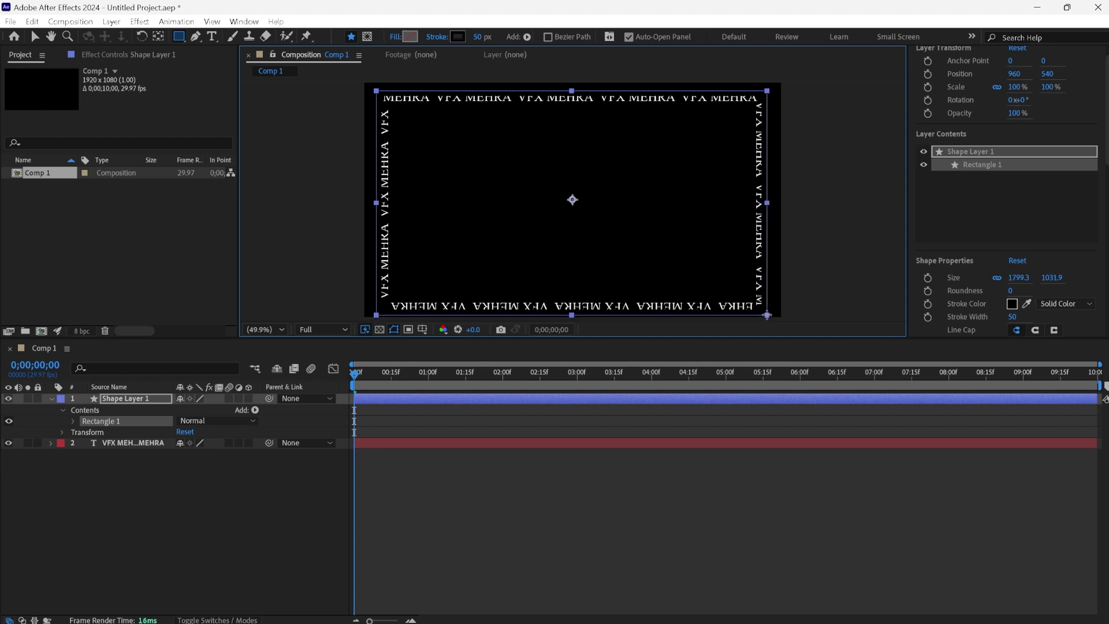
pyautogui.moveTo(767, 315); pyautogui.dragTo(765, 309)
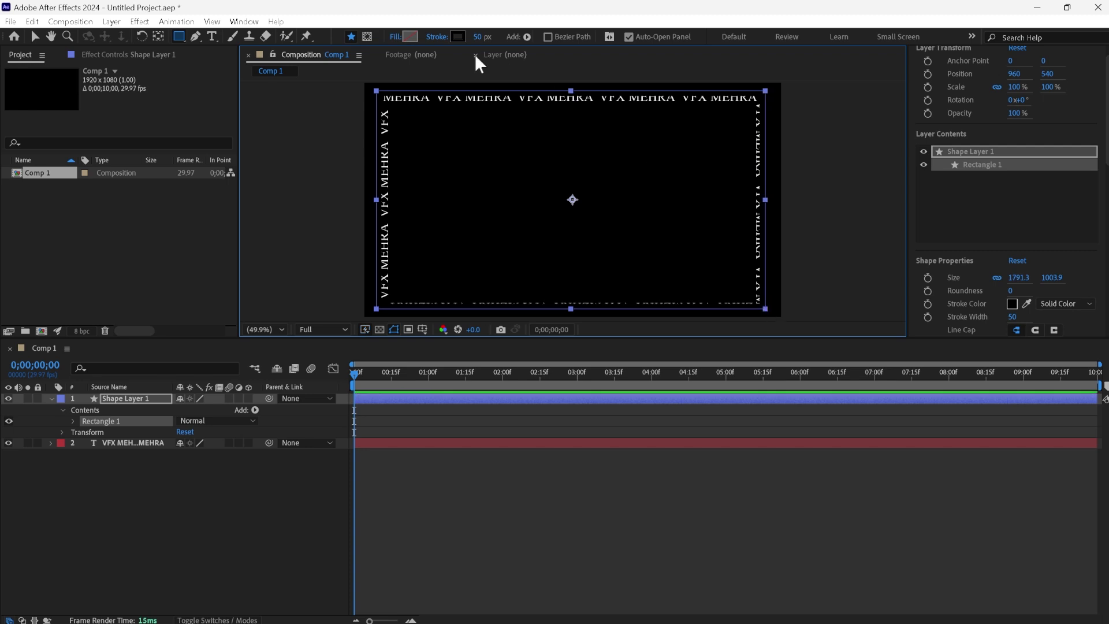
pyautogui.click(52, 398)
pyautogui.click(379, 329)
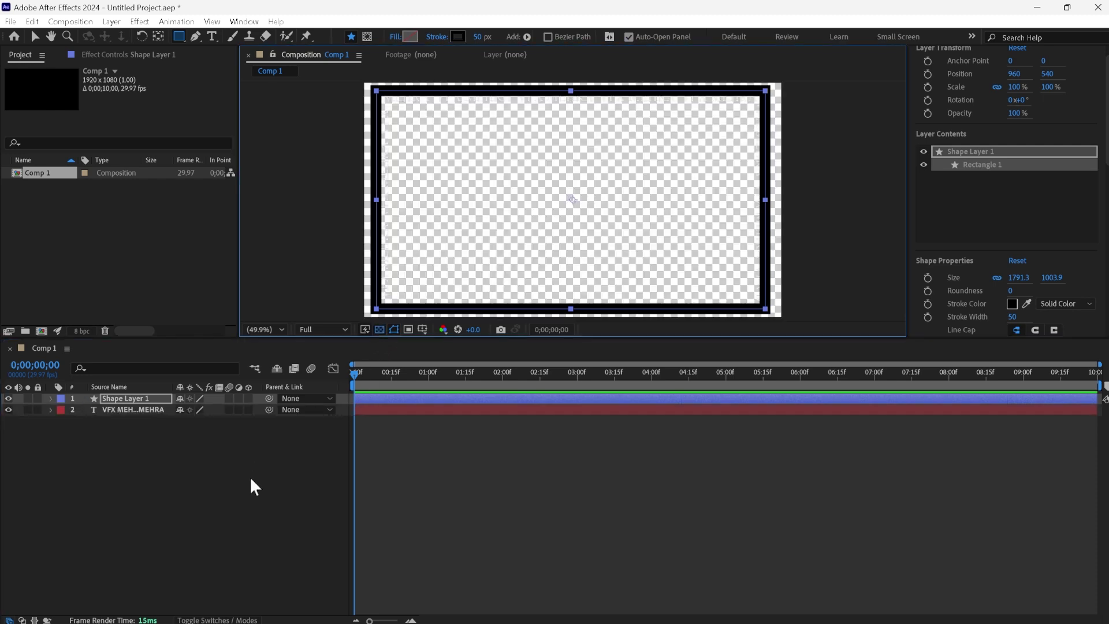
pyautogui.click(213, 480)
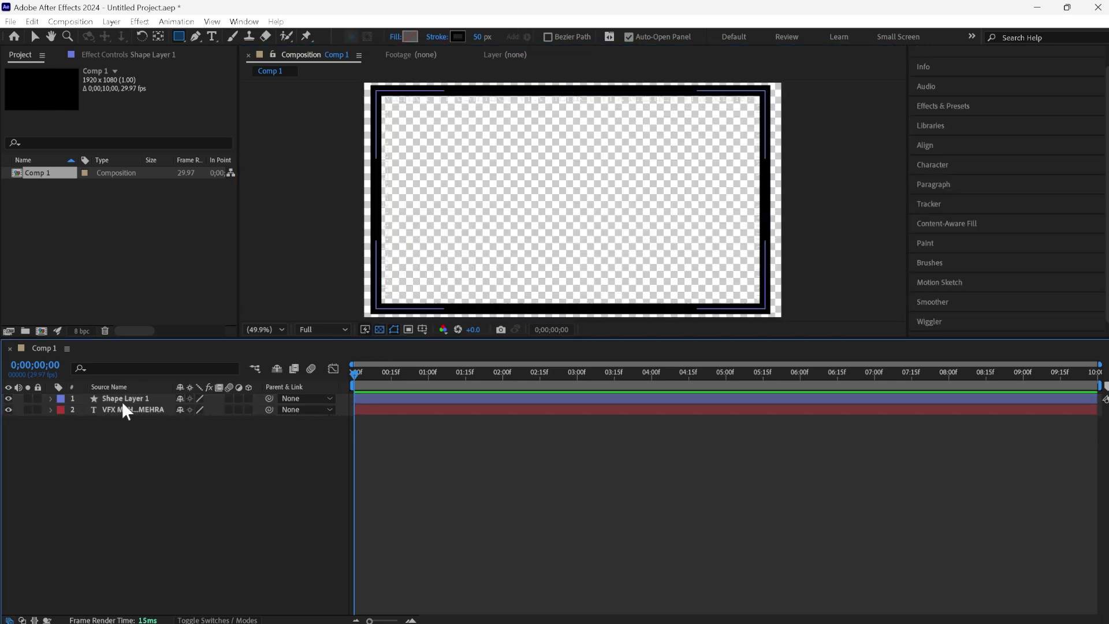
# Move Shape Layer 1 below the text and add Offset Paths with Amount -25
pyautogui.moveTo(123, 397); pyautogui.dragTo(127, 434)
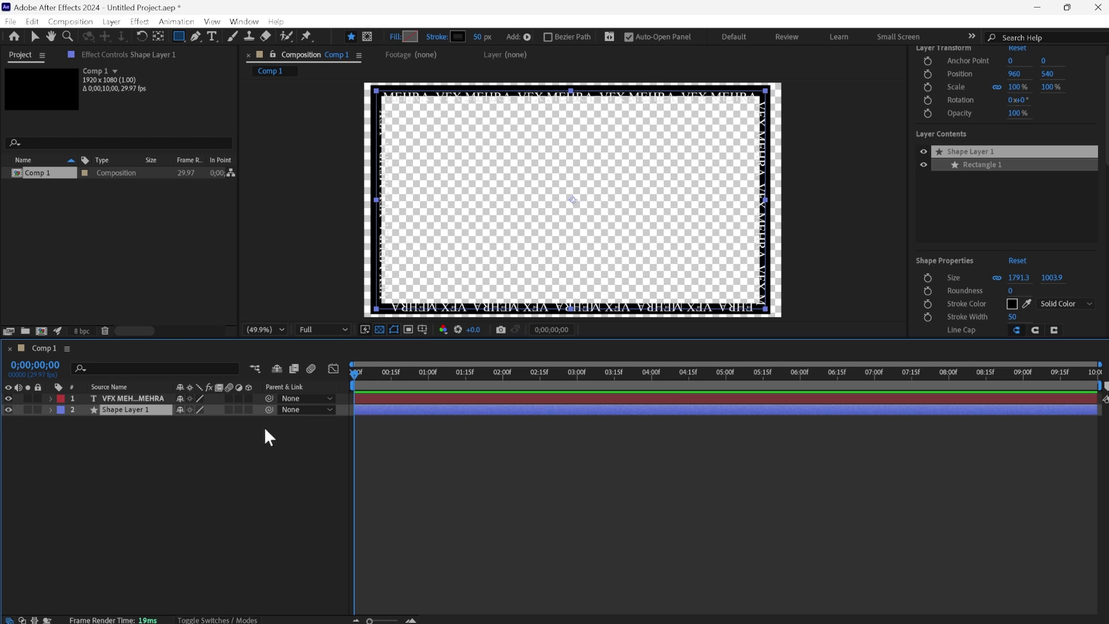
pyautogui.click(50, 409)
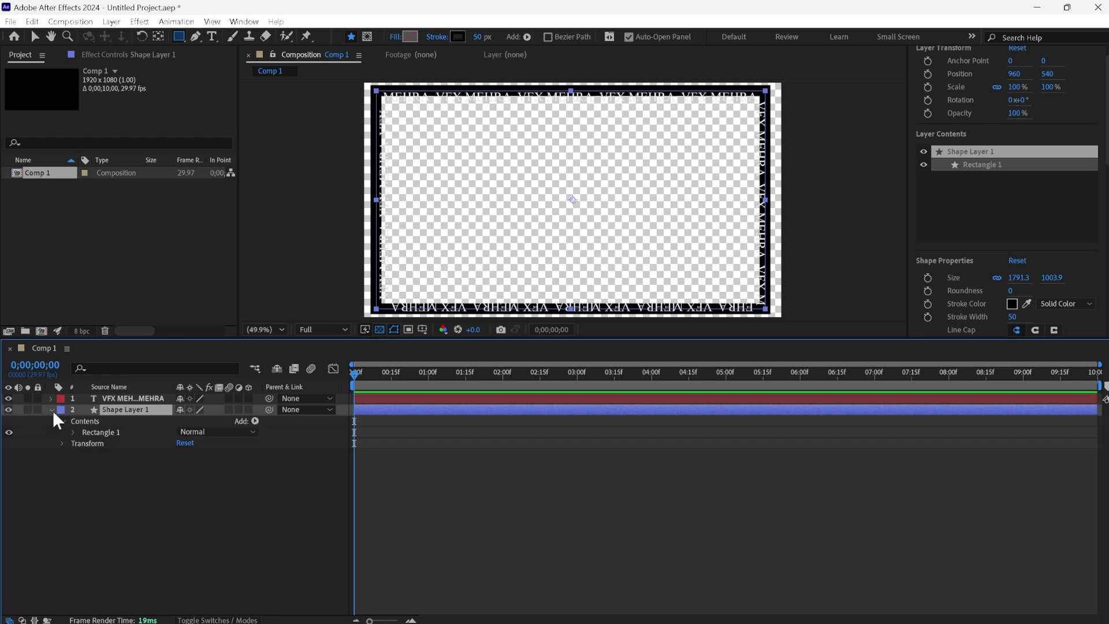
pyautogui.click(254, 420)
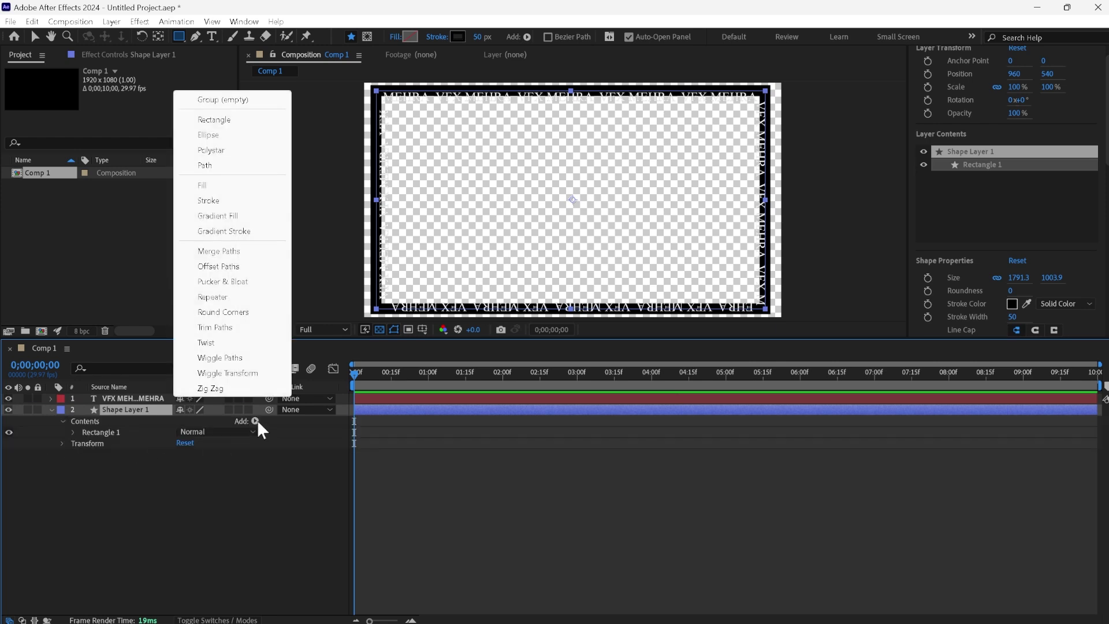
pyautogui.click(222, 266)
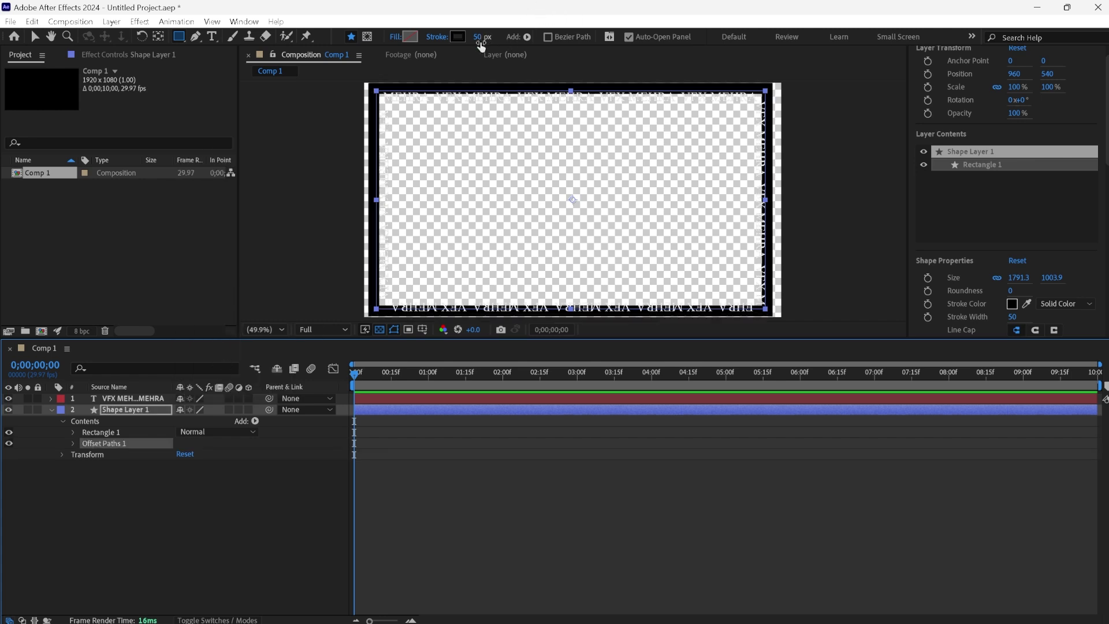
pyautogui.click(72, 443)
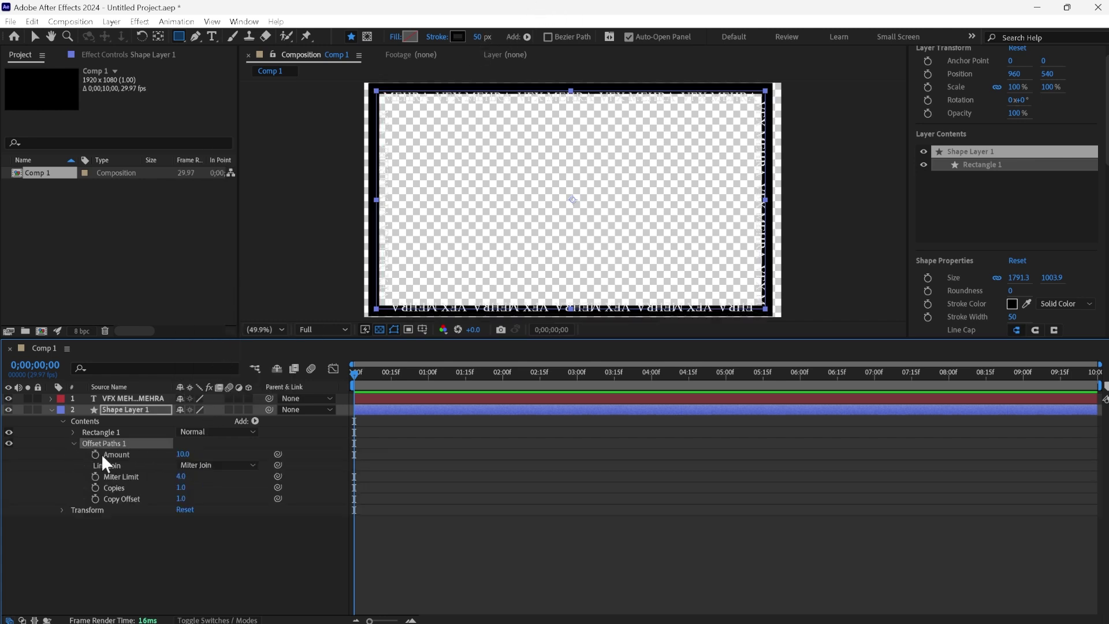
pyautogui.click(188, 455)
pyautogui.write('-2')
pyautogui.write('5')
pyautogui.click(215, 539)
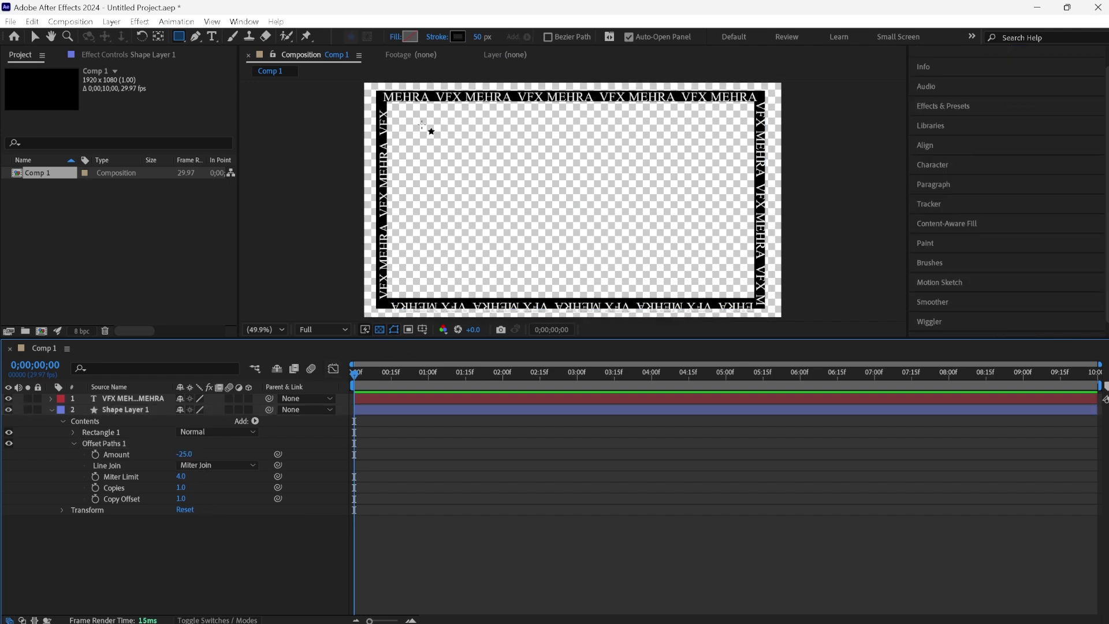
pyautogui.click(52, 410)
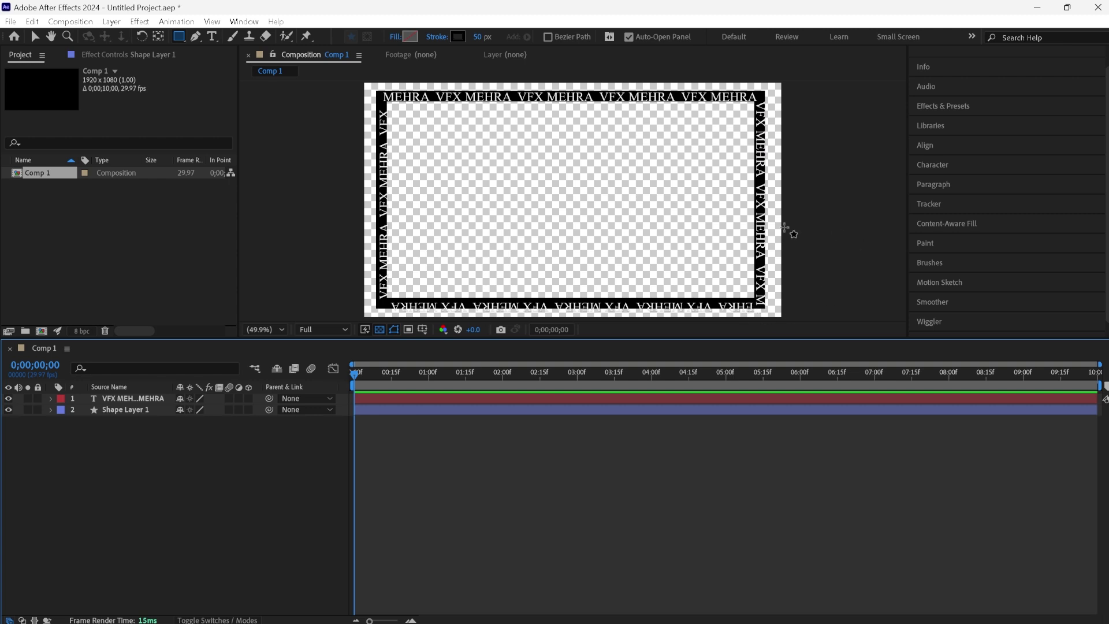
# Set Shape Layer 1's stroke width to 60 px, then select the VFX MEHRA text layer
pyautogui.click(479, 36)
pyautogui.write('60')
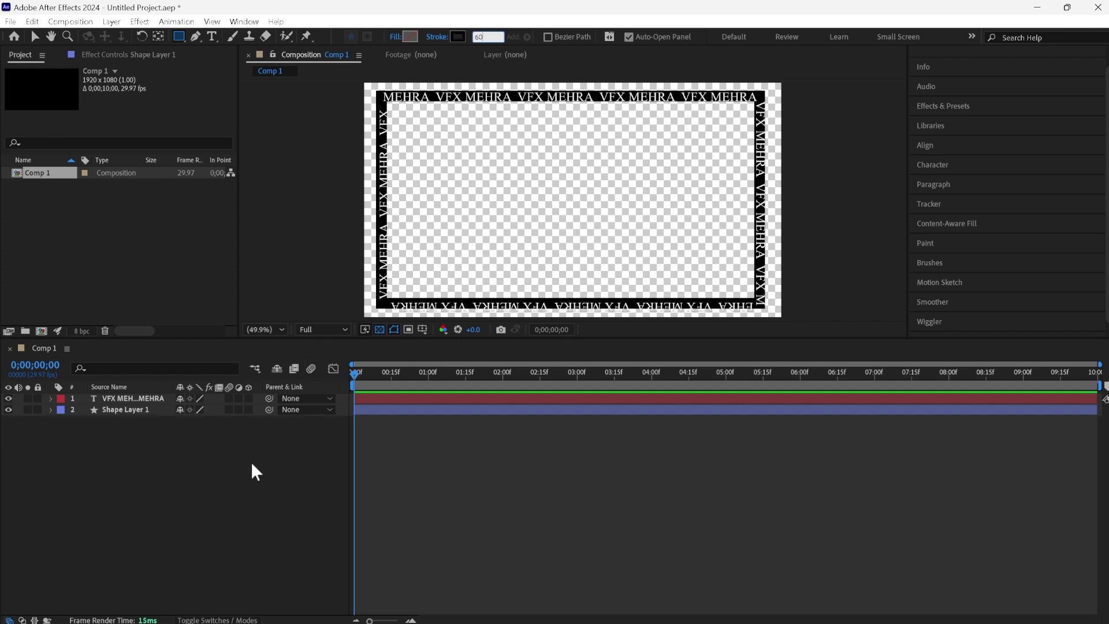
pyautogui.click(248, 480)
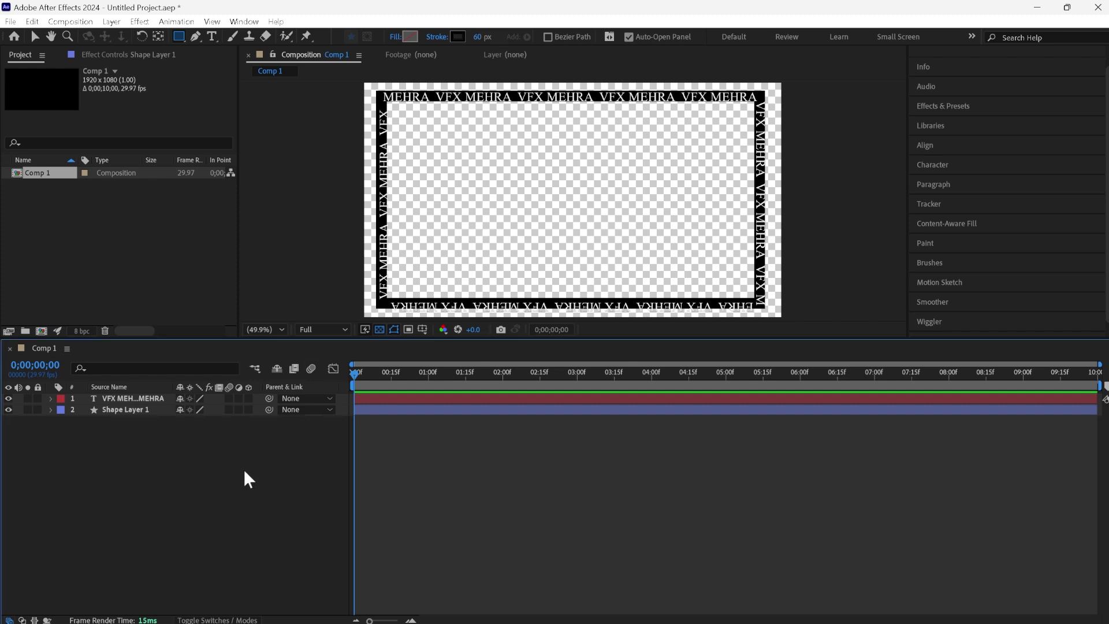
pyautogui.click(148, 412)
pyautogui.click(480, 37)
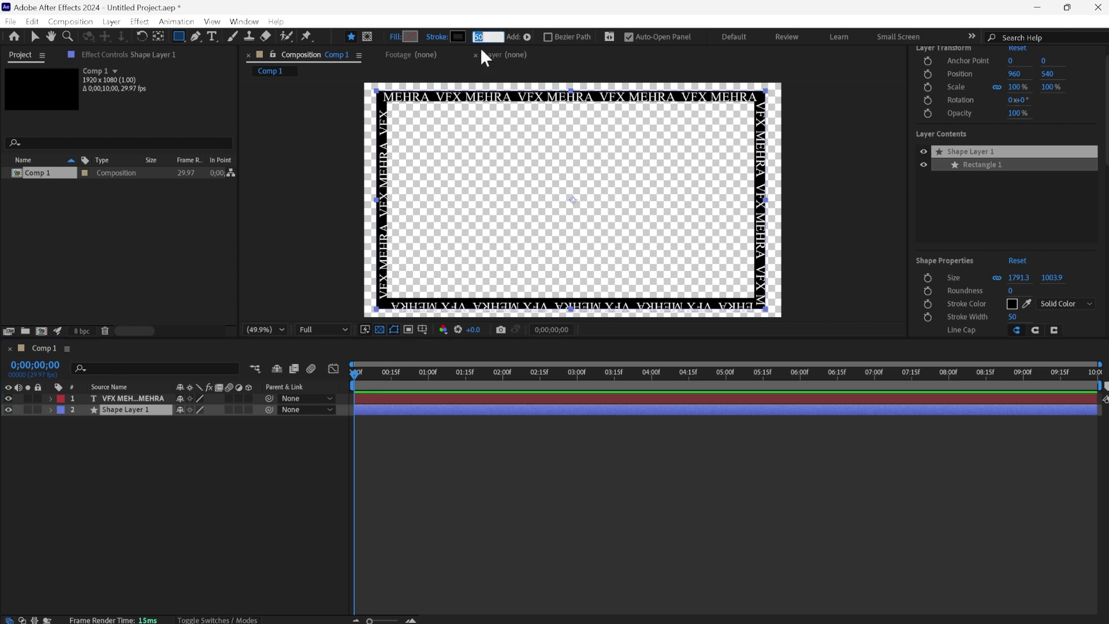
pyautogui.write('60')
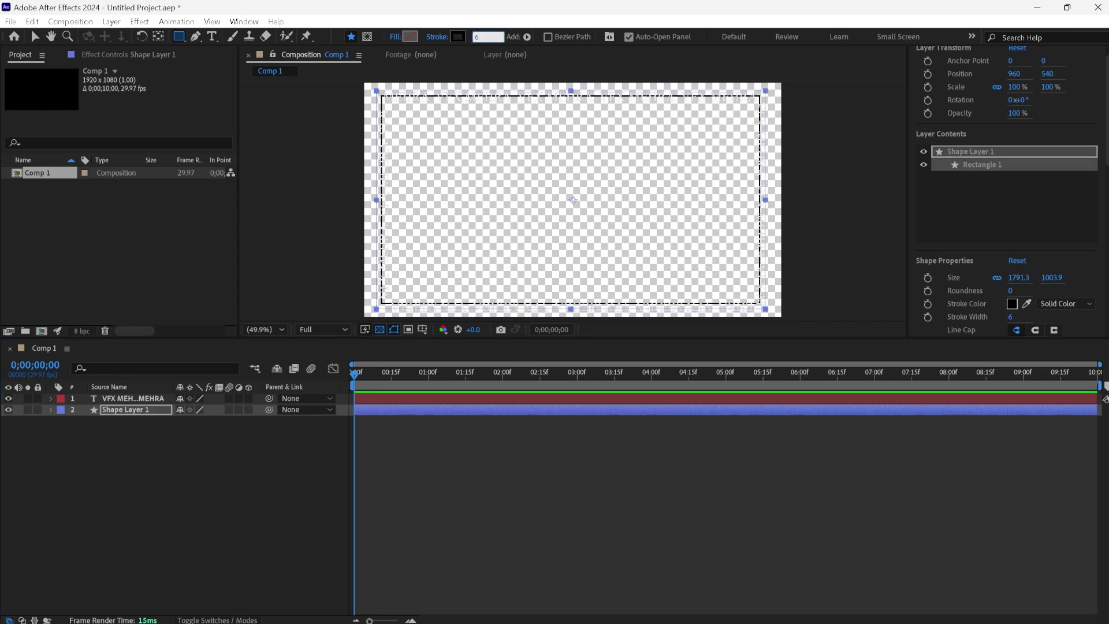
pyautogui.click(180, 515)
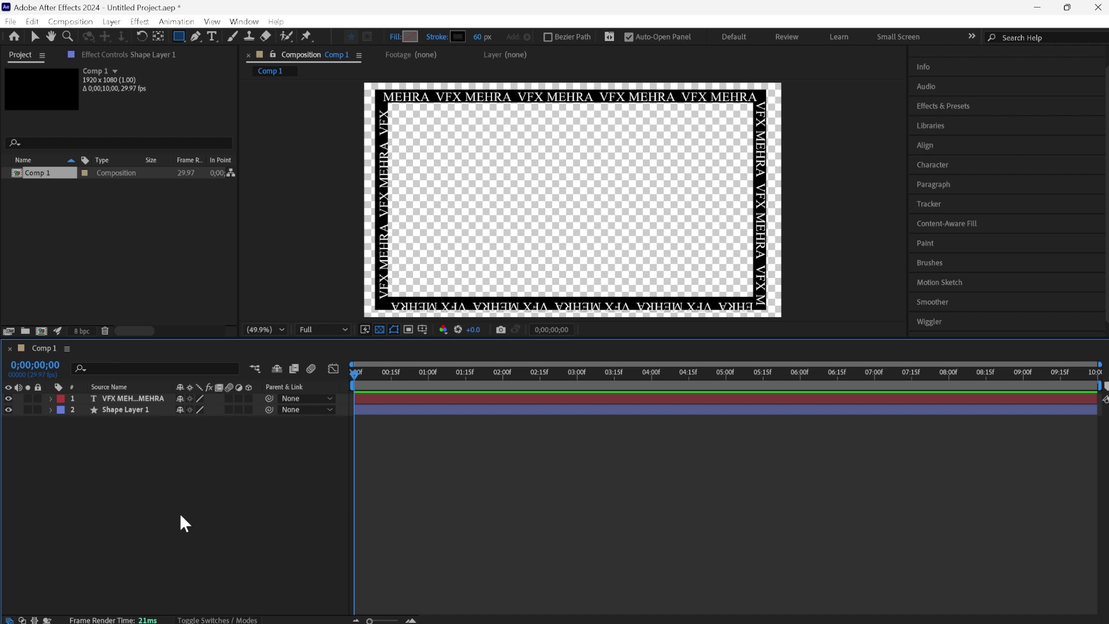
pyautogui.click(136, 397)
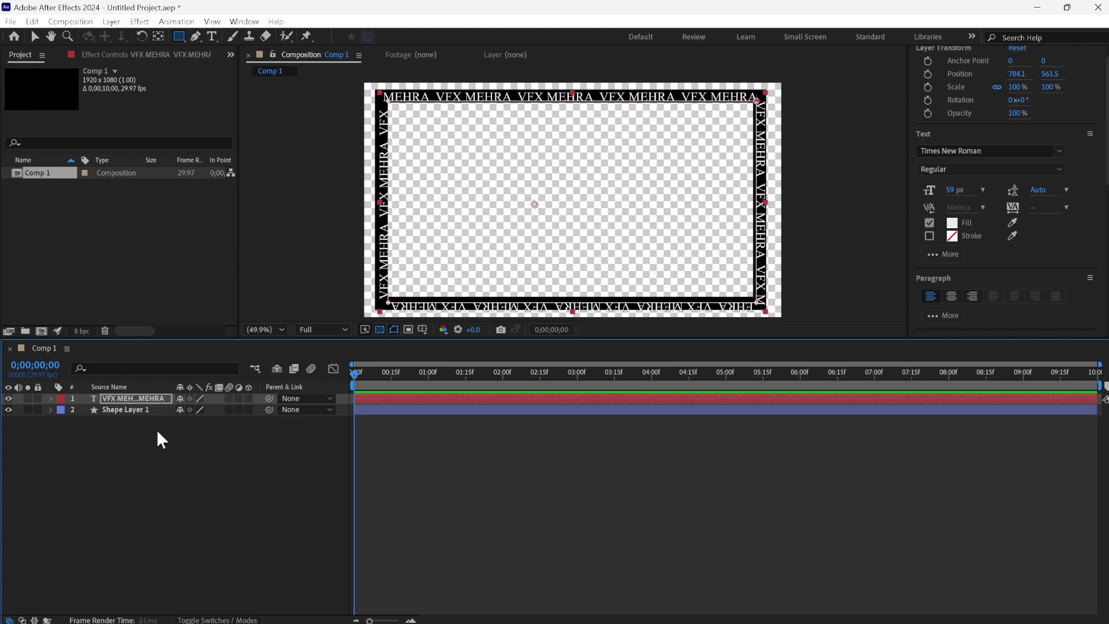
# Nudge the border text up and left to position 778.1, 551.5, then deselect it
pyautogui.press('Up')
pyautogui.press('Up')
pyautogui.press('Up')
pyautogui.press('Up')
pyautogui.press('Up')
pyautogui.press('Up')
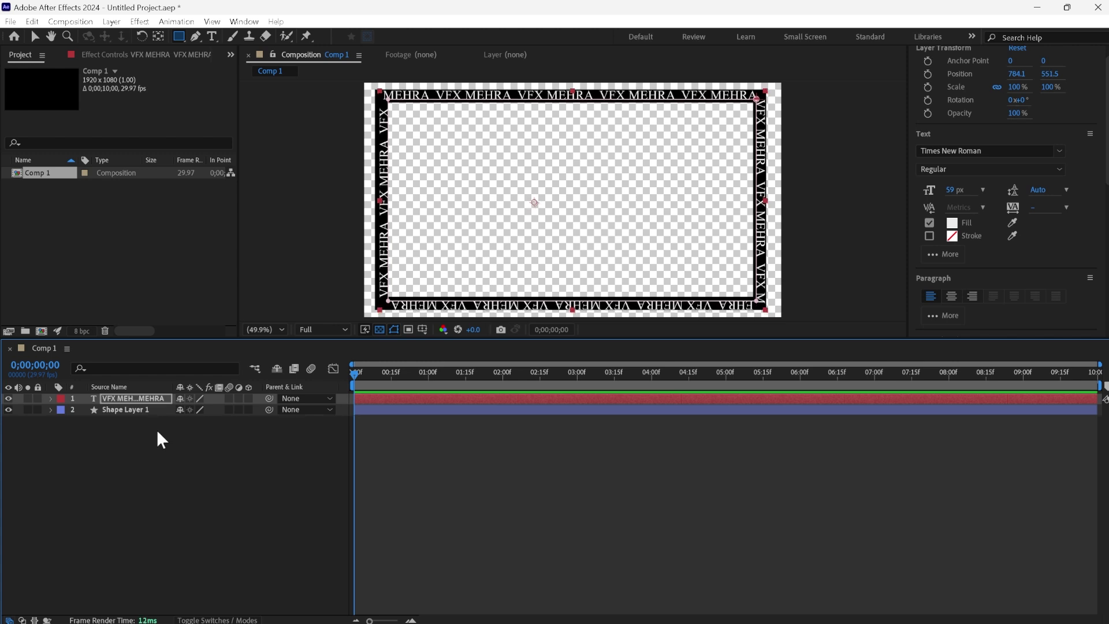
pyautogui.press('Left')
pyautogui.press('Left')
pyautogui.press('Left')
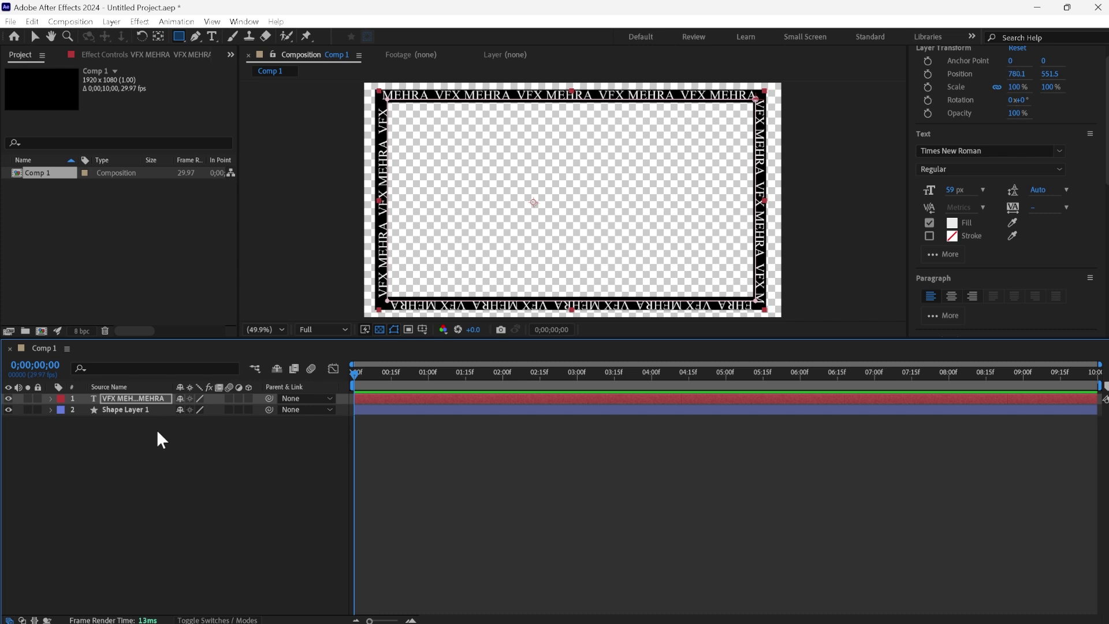
pyautogui.press('Left')
pyautogui.press('Left')
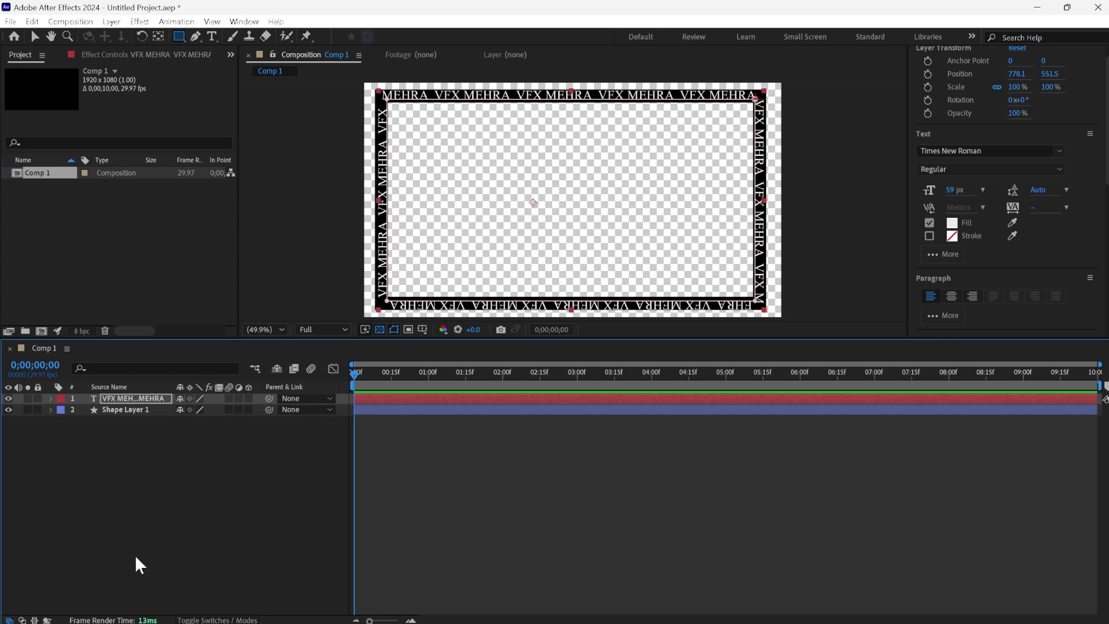
pyautogui.click(151, 501)
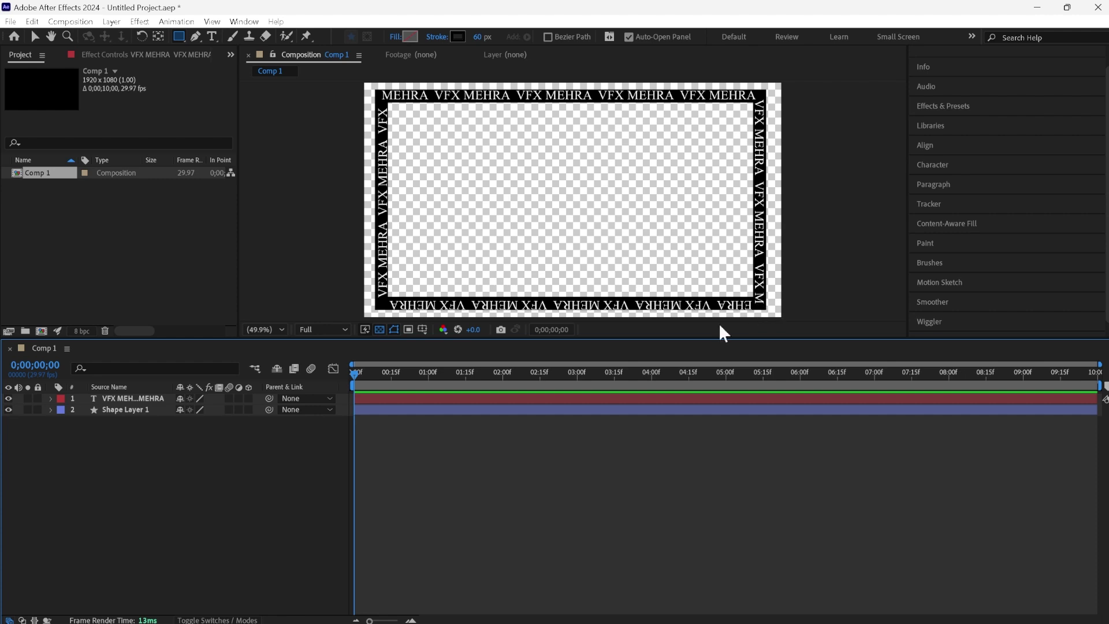
# Turn off the transparency grid and select the VFX MEHRA text layer
pyautogui.click(379, 328)
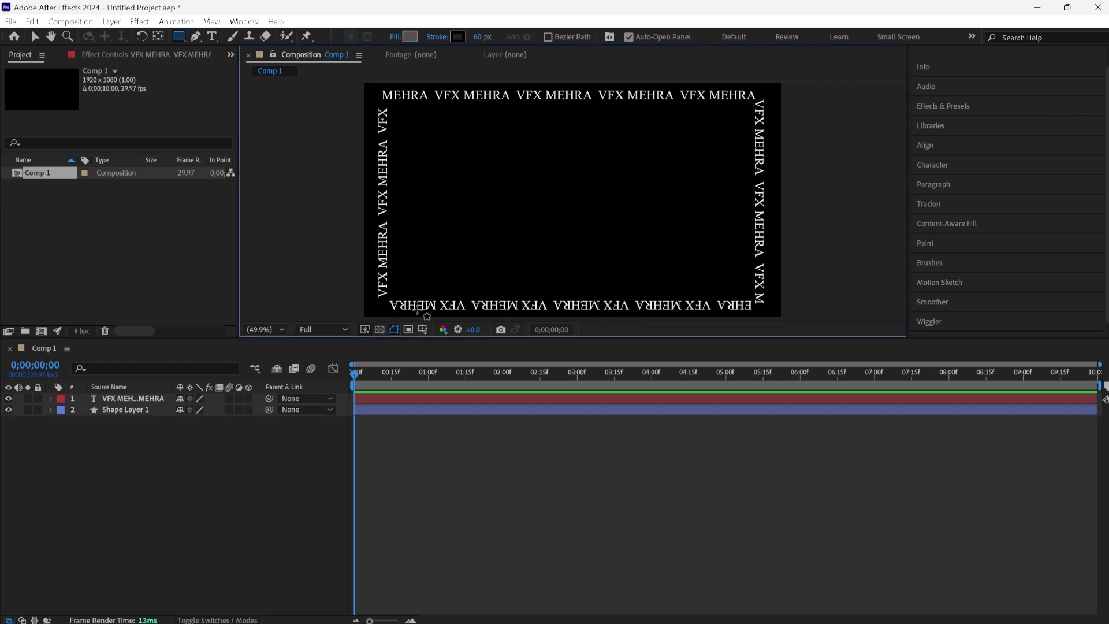
pyautogui.click(129, 397)
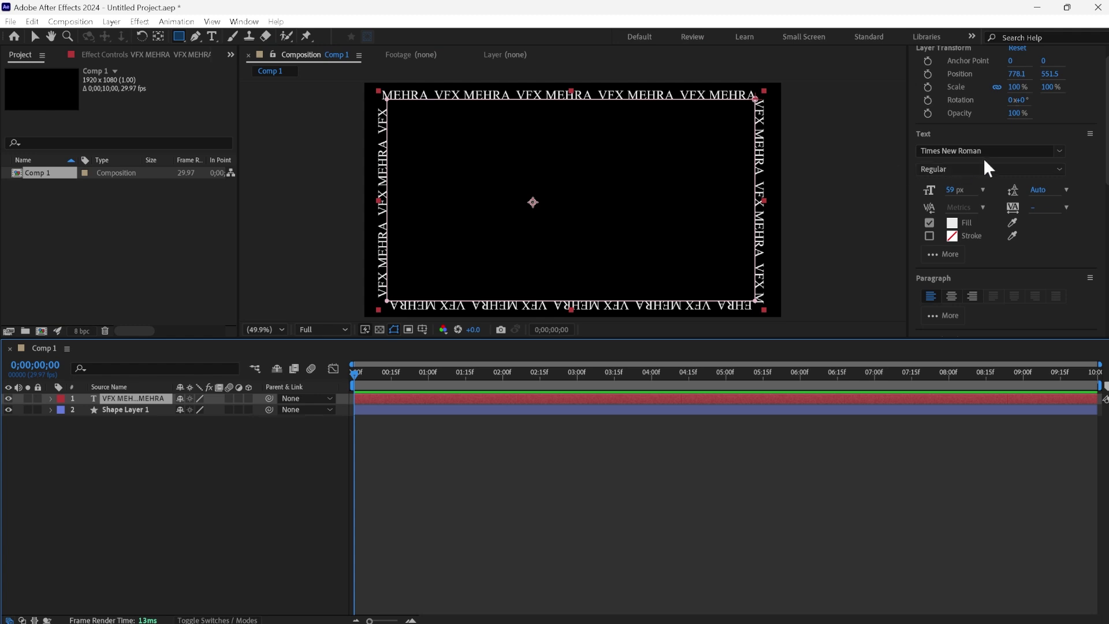
pyautogui.scroll(-3, 1100, 235)
pyautogui.scroll(-3, 1087, 279)
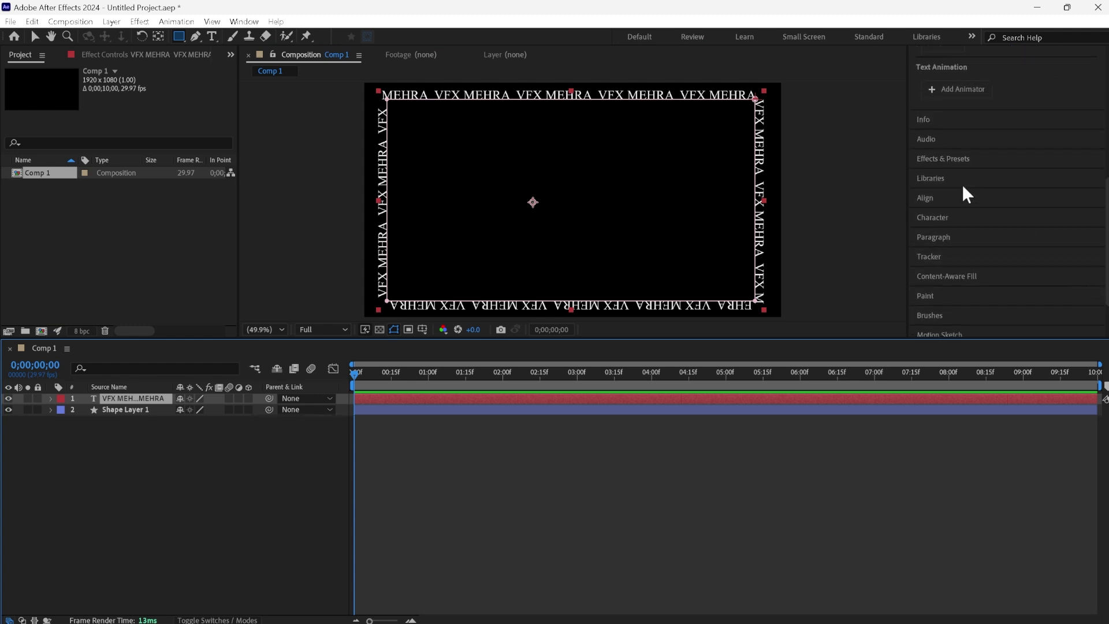
# Apply Gradient Ramp to the text with swapped colours, then search effects for 'colora'
pyautogui.click(952, 155)
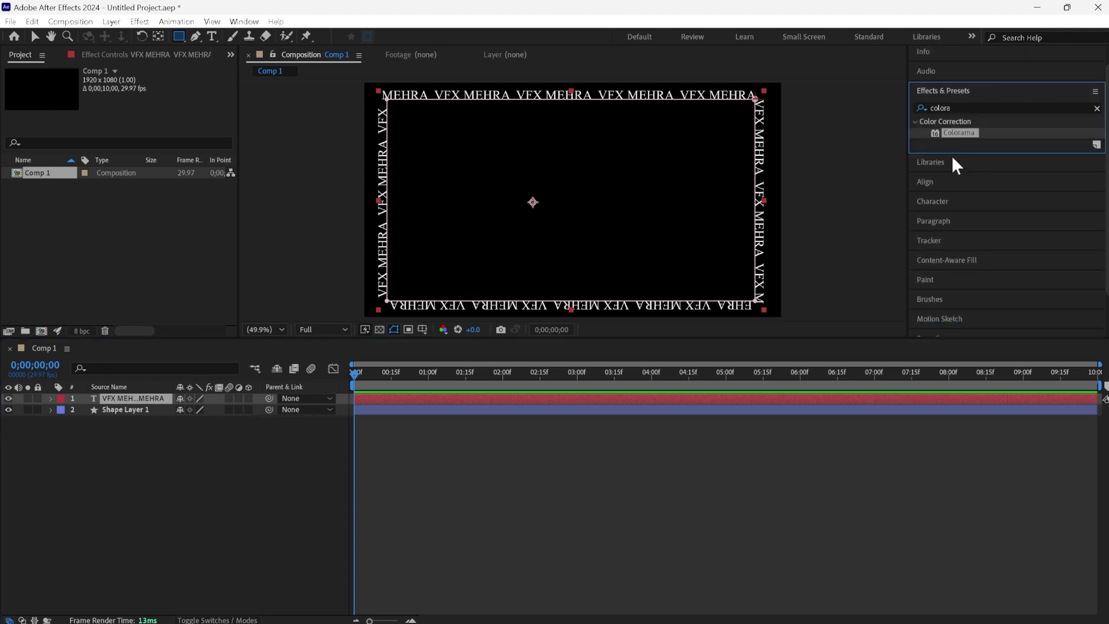
pyautogui.click(954, 108)
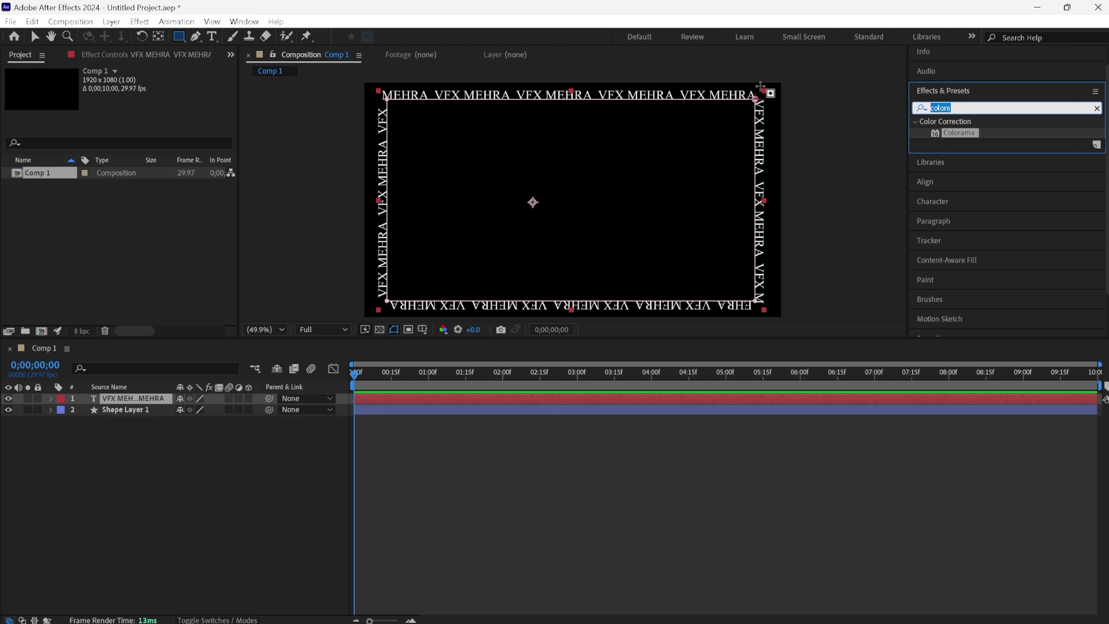
pyautogui.write('ramp')
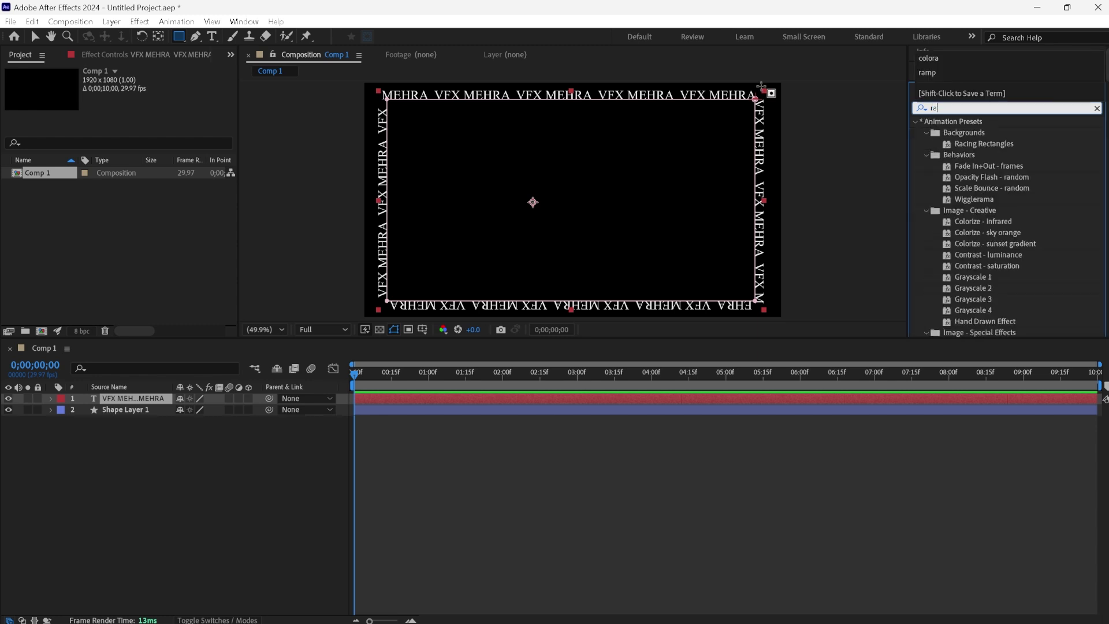
pyautogui.moveTo(975, 132); pyautogui.dragTo(148, 400)
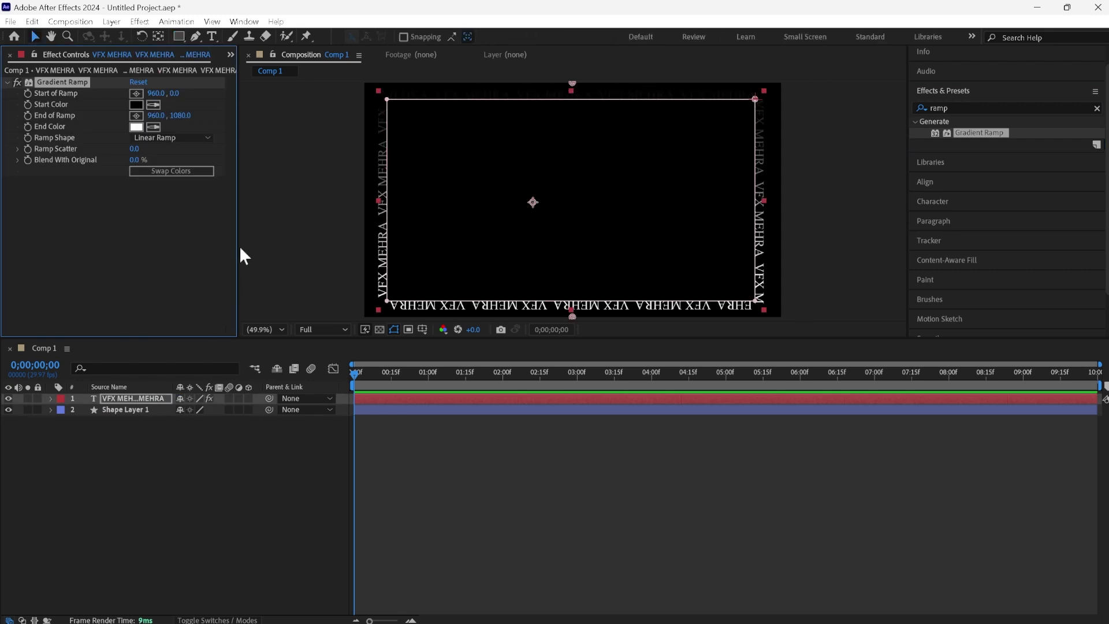
pyautogui.click(178, 171)
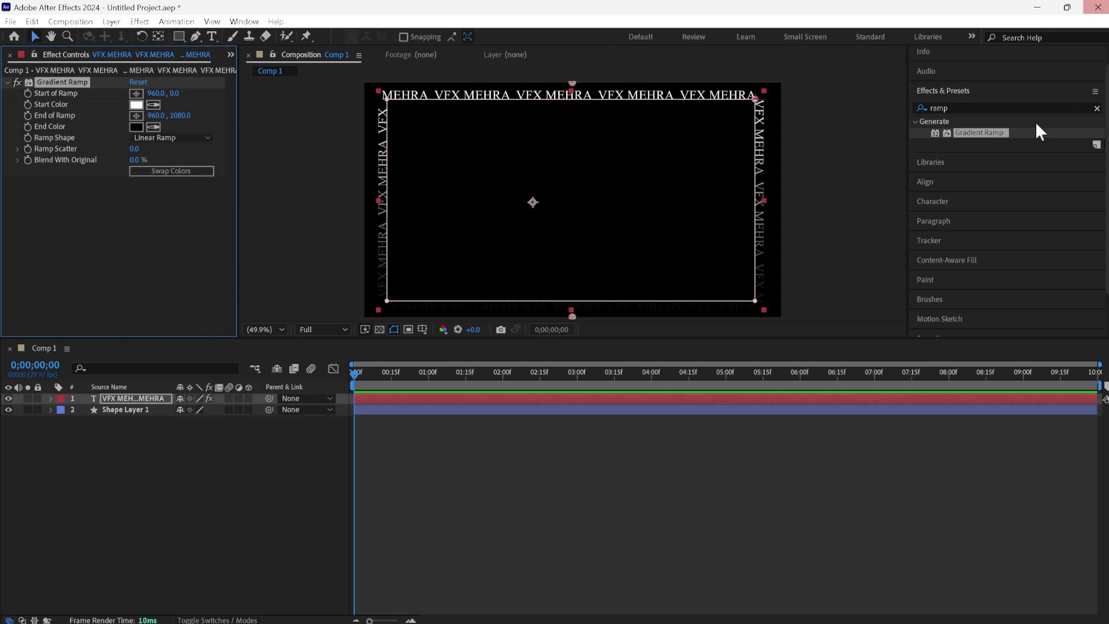
pyautogui.doubleClick(936, 108)
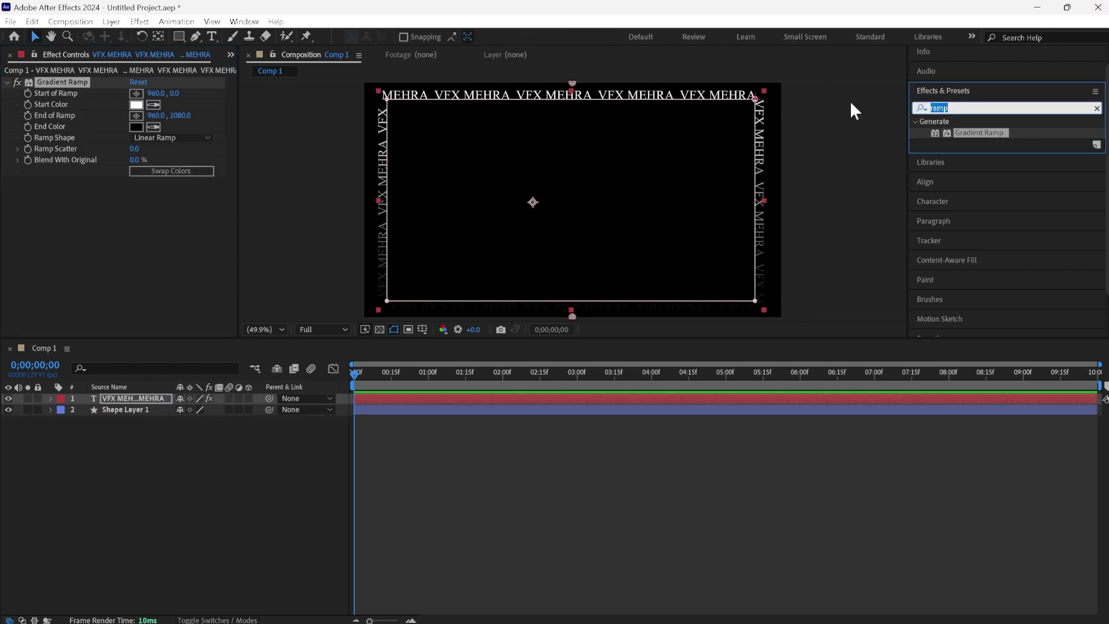
pyautogui.write('colo')
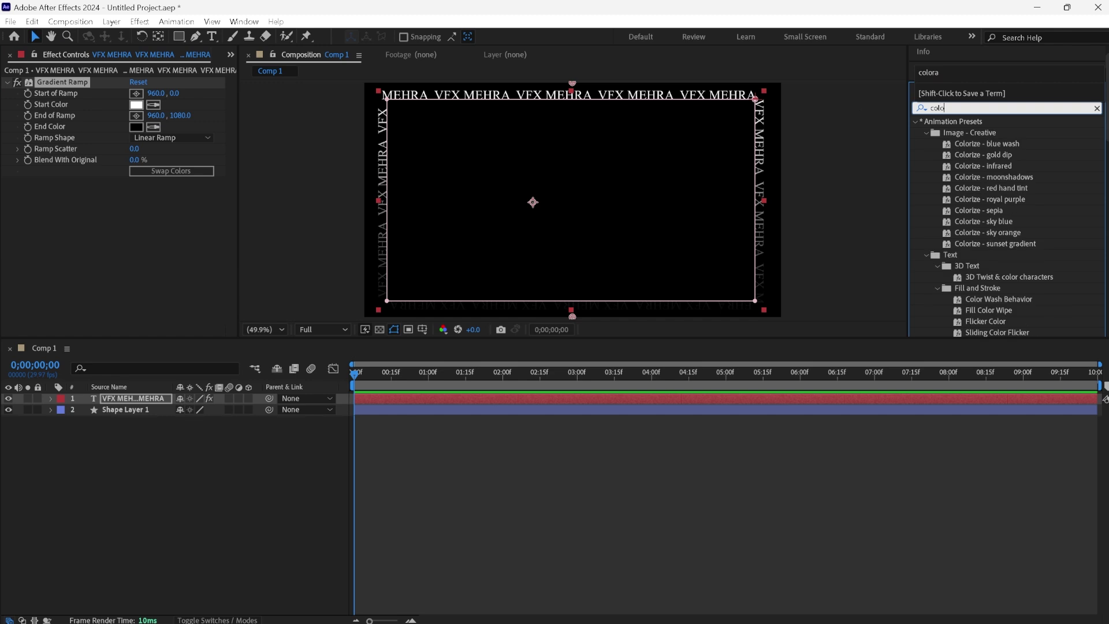
pyautogui.write('ra')
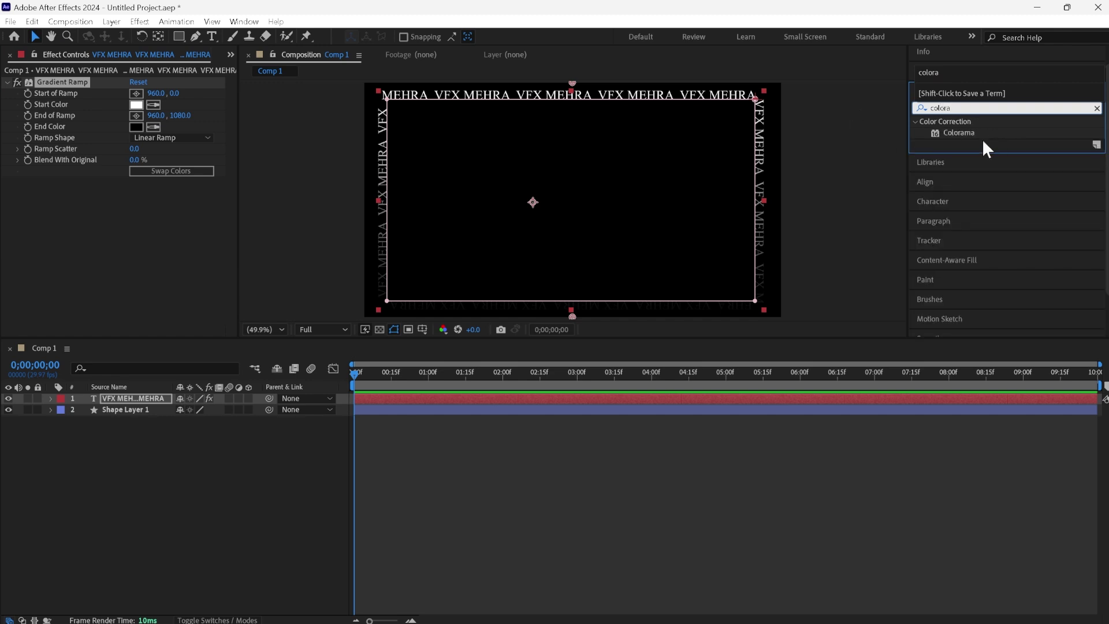
# Apply Colorama to the text layer and keyframe Phase Shift to one full revolution at the comp end
pyautogui.moveTo(968, 132); pyautogui.dragTo(156, 402)
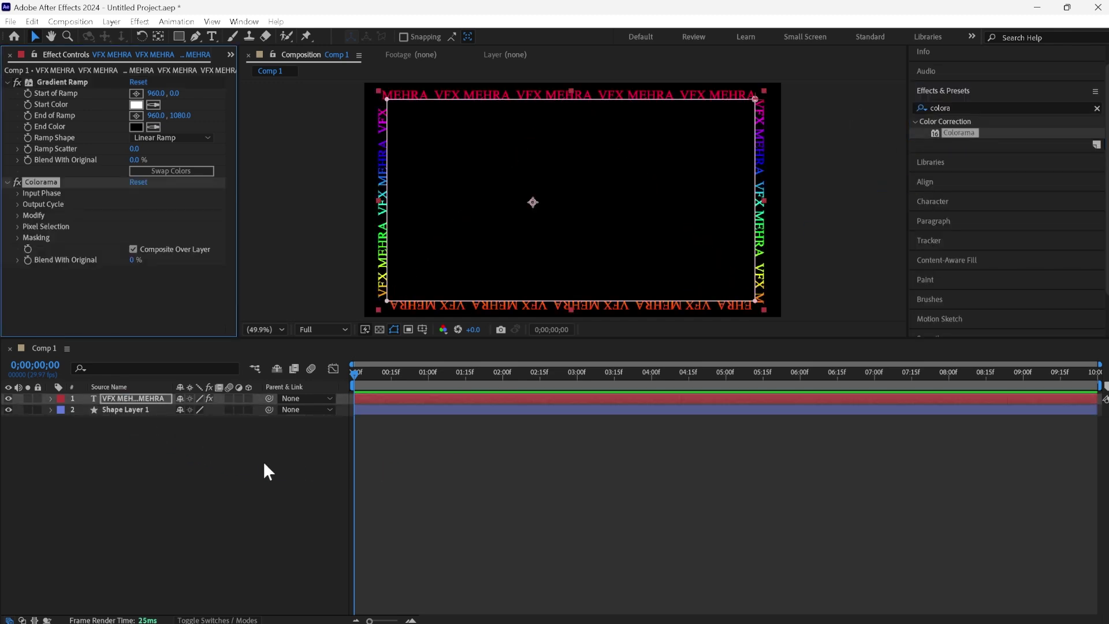
pyautogui.click(18, 193)
pyautogui.scroll(-1, 233, 257)
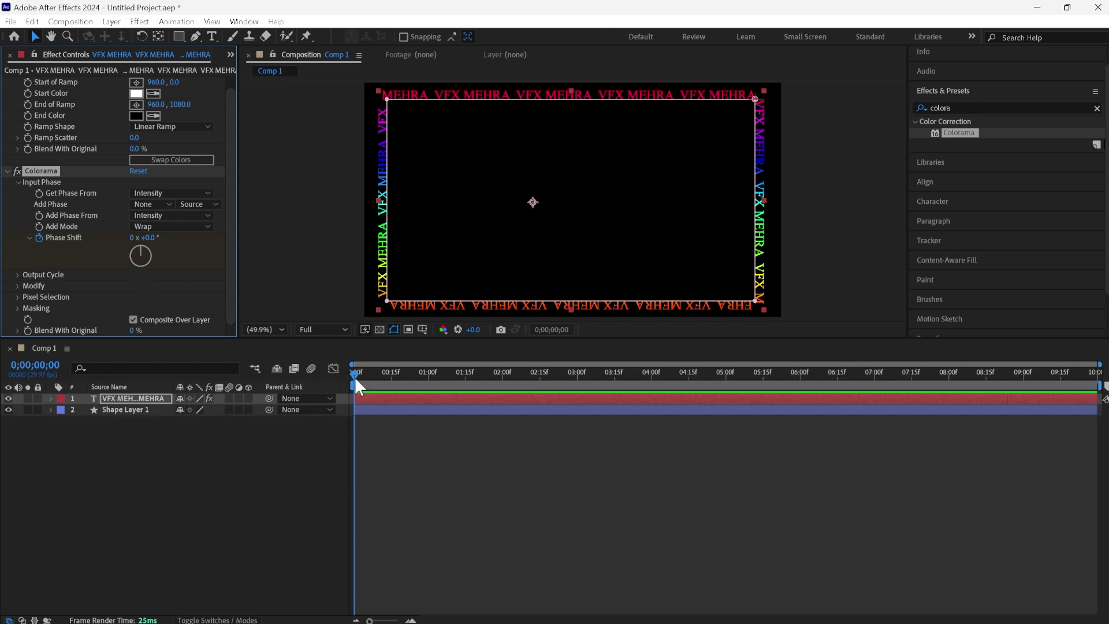
pyautogui.moveTo(354, 377); pyautogui.dragTo(1095, 374)
pyautogui.click(132, 239)
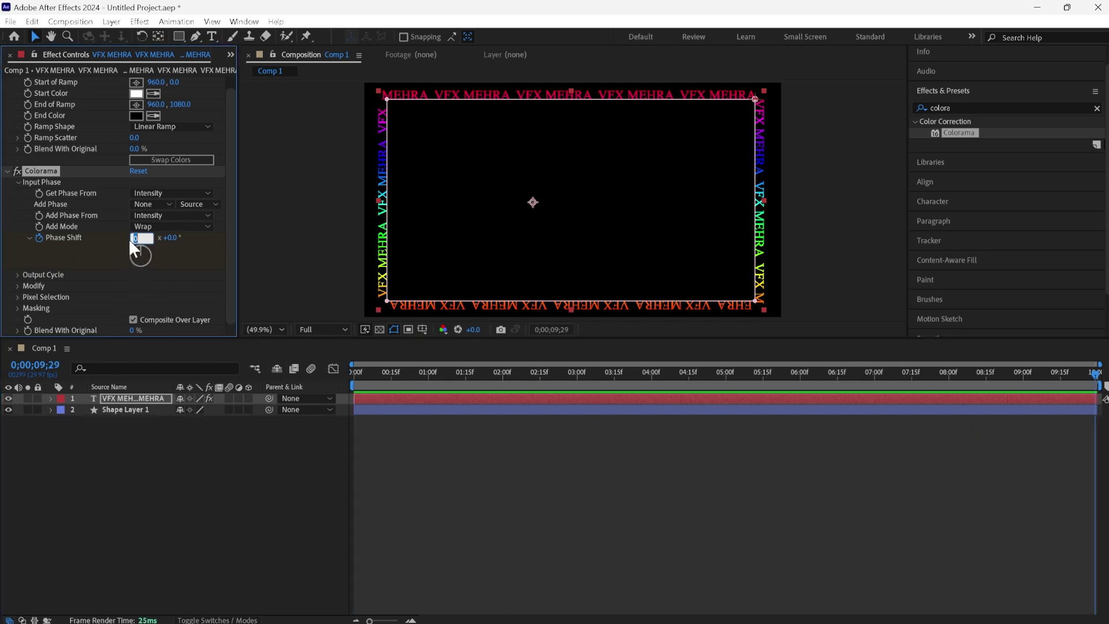
pyautogui.write('1')
pyautogui.click(211, 512)
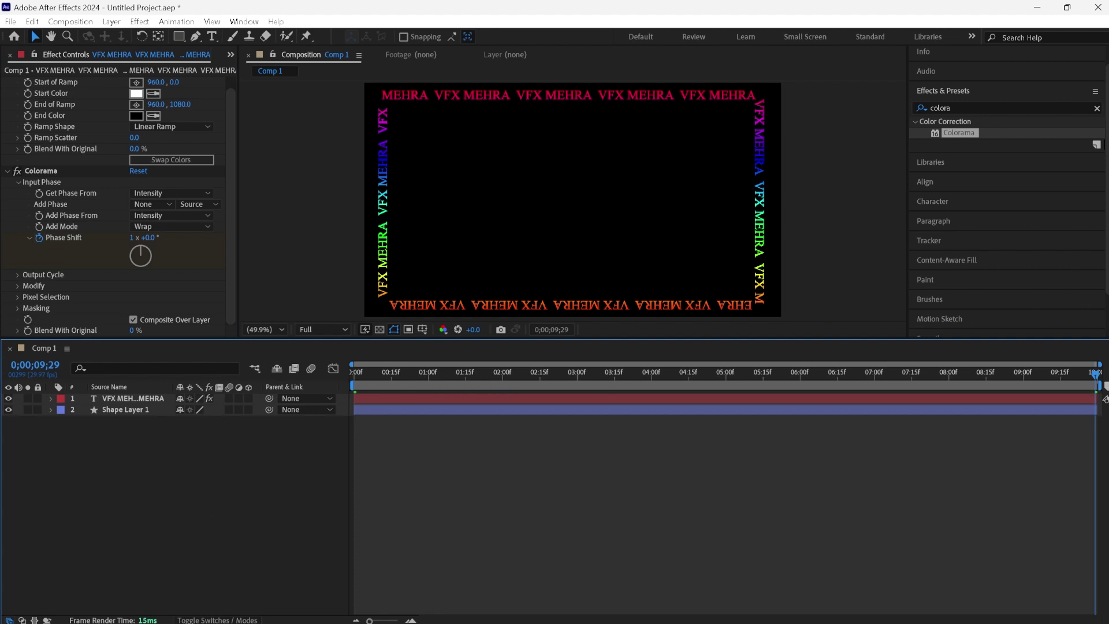
pyautogui.moveTo(1096, 381); pyautogui.dragTo(169, 459)
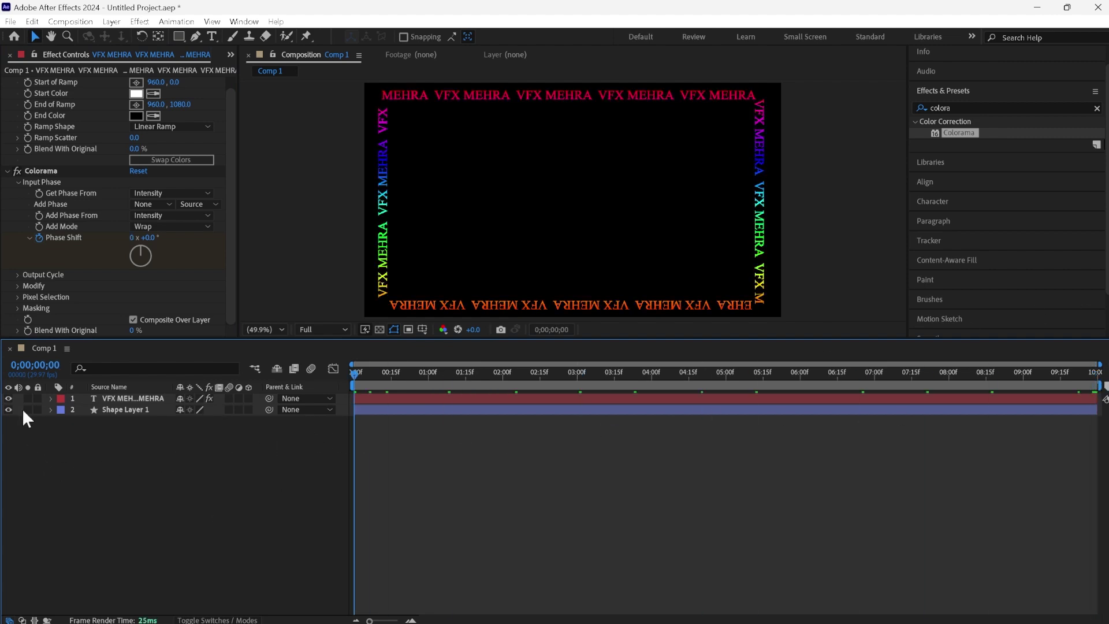
# Set Colorama's Output Cycle Cycle Repetitions to 3.30
pyautogui.click(17, 275)
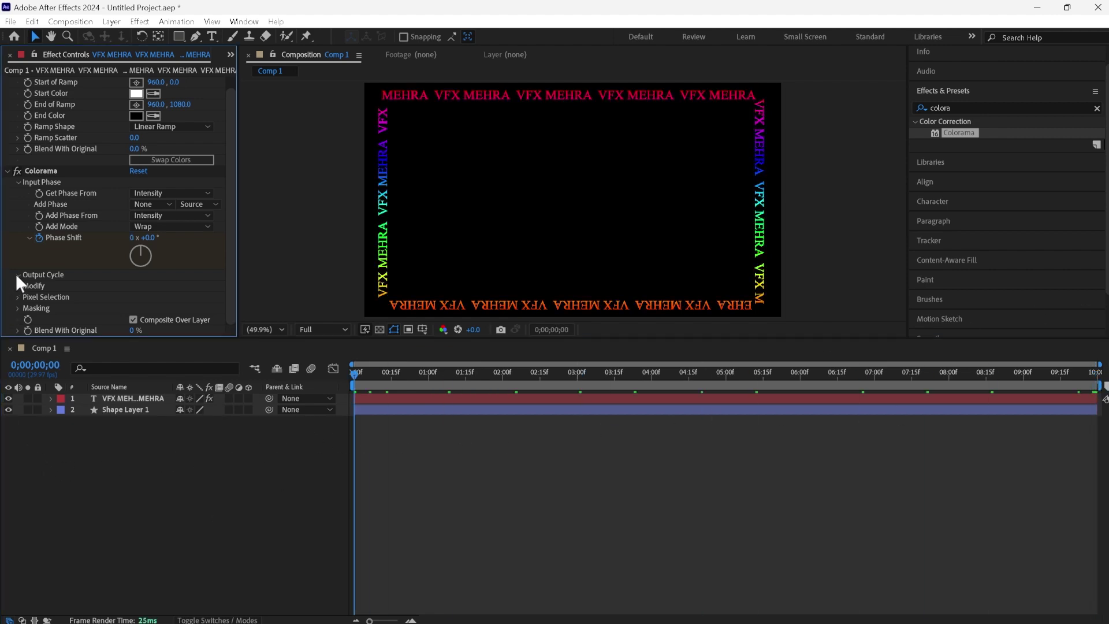
pyautogui.moveTo(229, 221); pyautogui.dragTo(231, 300)
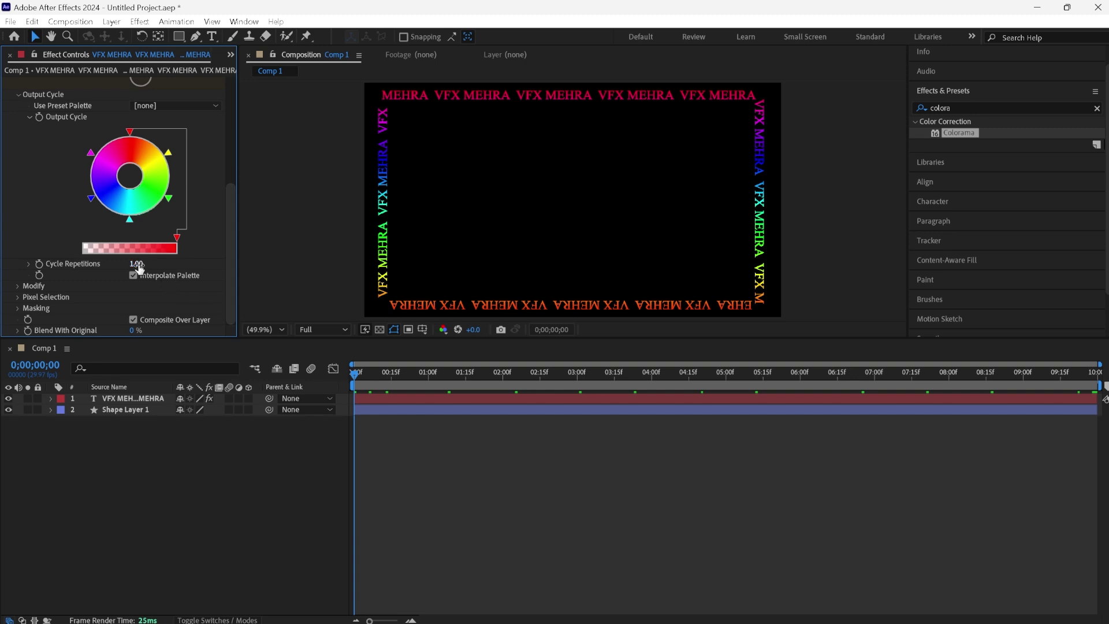
pyautogui.moveTo(136, 264)
pyautogui.mouseDown()
pyautogui.moveTo(190, 264)
pyautogui.moveTo(158, 265)
pyautogui.moveTo(172, 263)
pyautogui.moveTo(233, 112)
pyautogui.mouseUp()
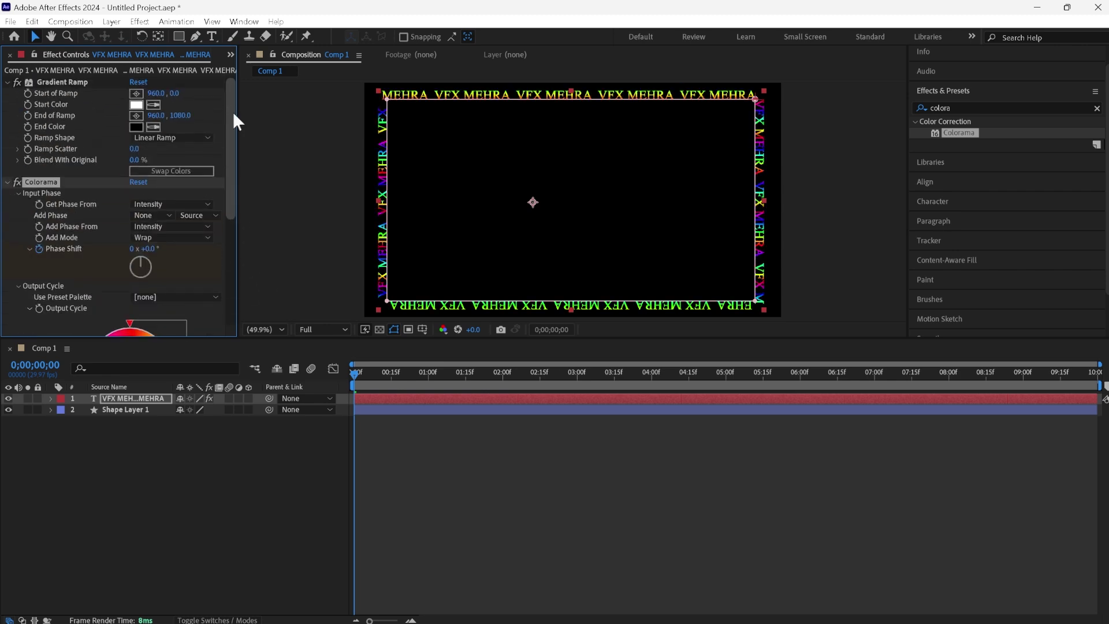
# Move the Gradient Ramp start point right and set End of Ramp X to 449
pyautogui.moveTo(153, 93); pyautogui.dragTo(309, 97)
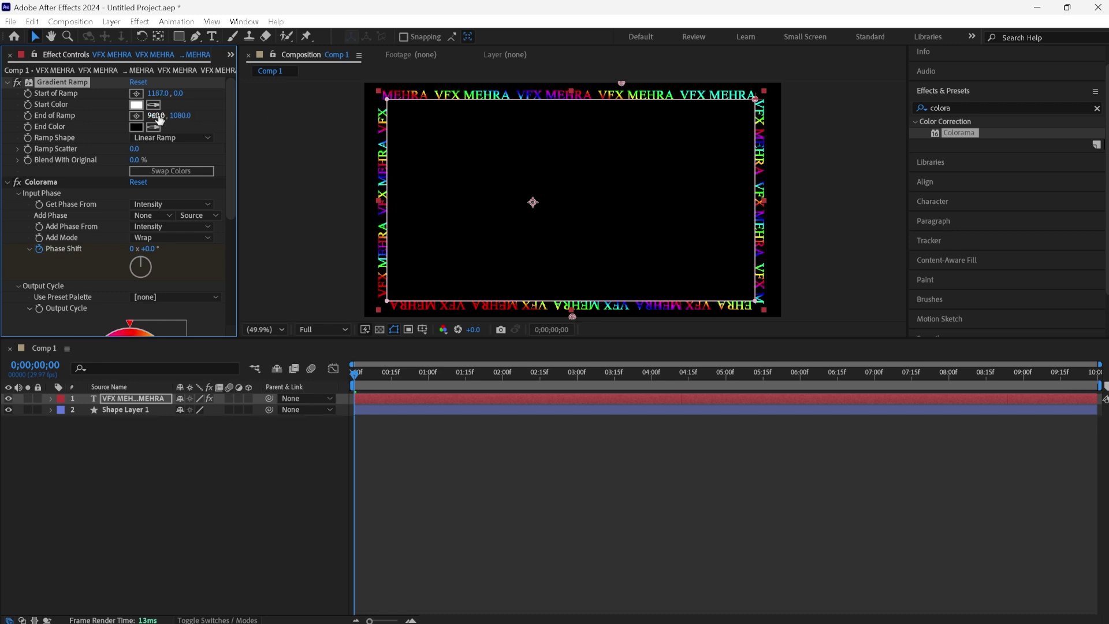
pyautogui.moveTo(156, 116); pyautogui.dragTo(3, 137)
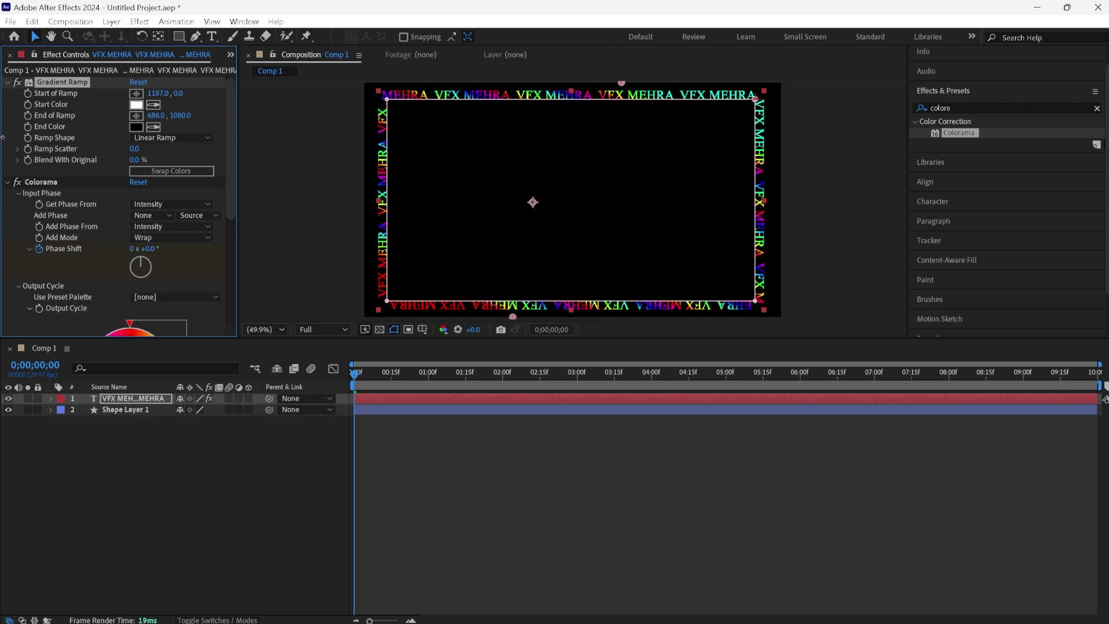
pyautogui.click(156, 115)
pyautogui.write('449')
pyautogui.press('Return')
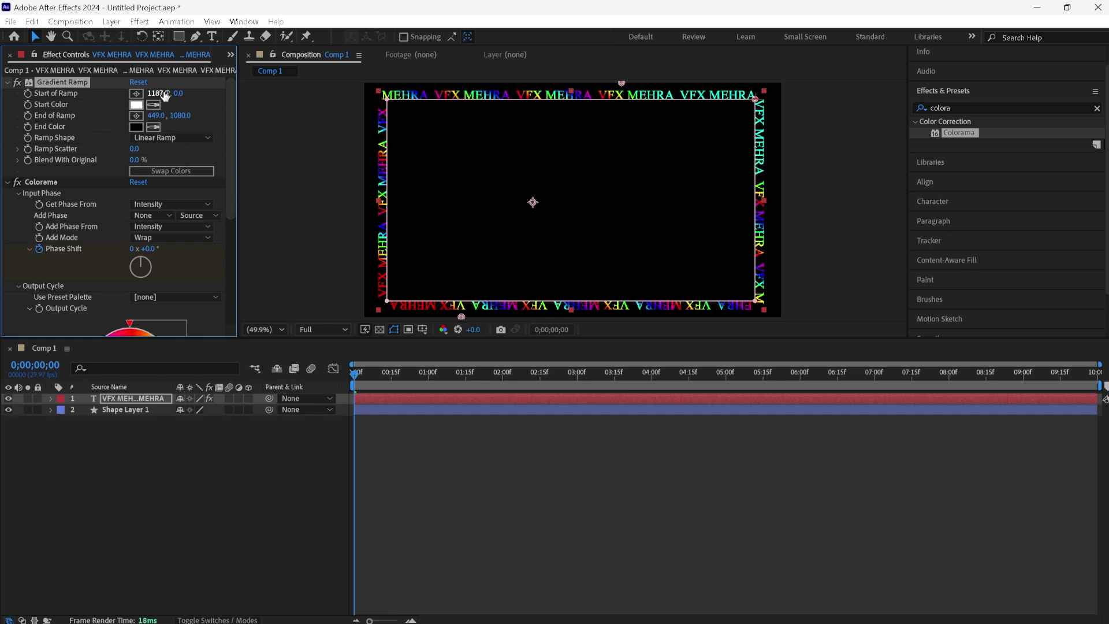
# Push Start of Ramp X to 1741 and End of Ramp X to 164, then expand the VFX MEHRA text layer
pyautogui.moveTo(171, 93); pyautogui.dragTo(574, 139)
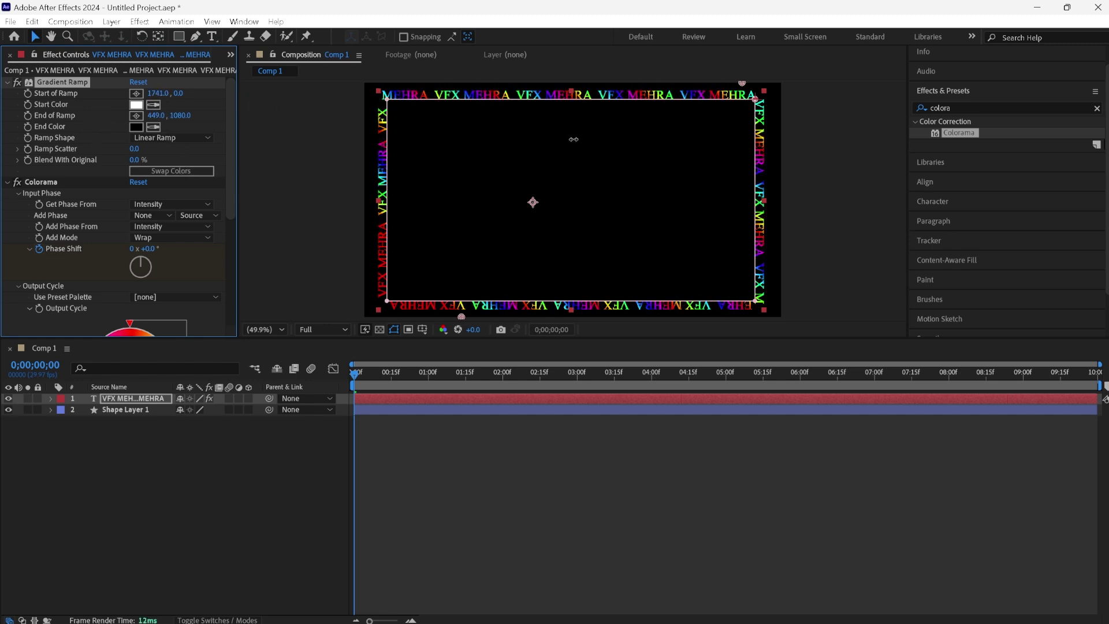
pyautogui.click(173, 475)
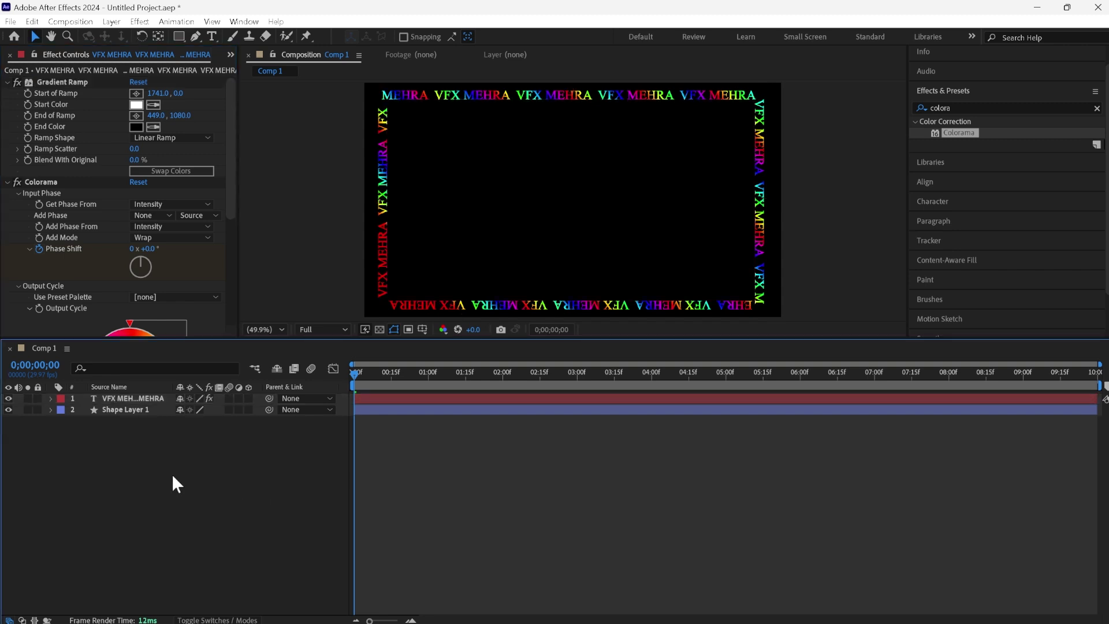
pyautogui.moveTo(157, 120); pyautogui.dragTo(2, 147)
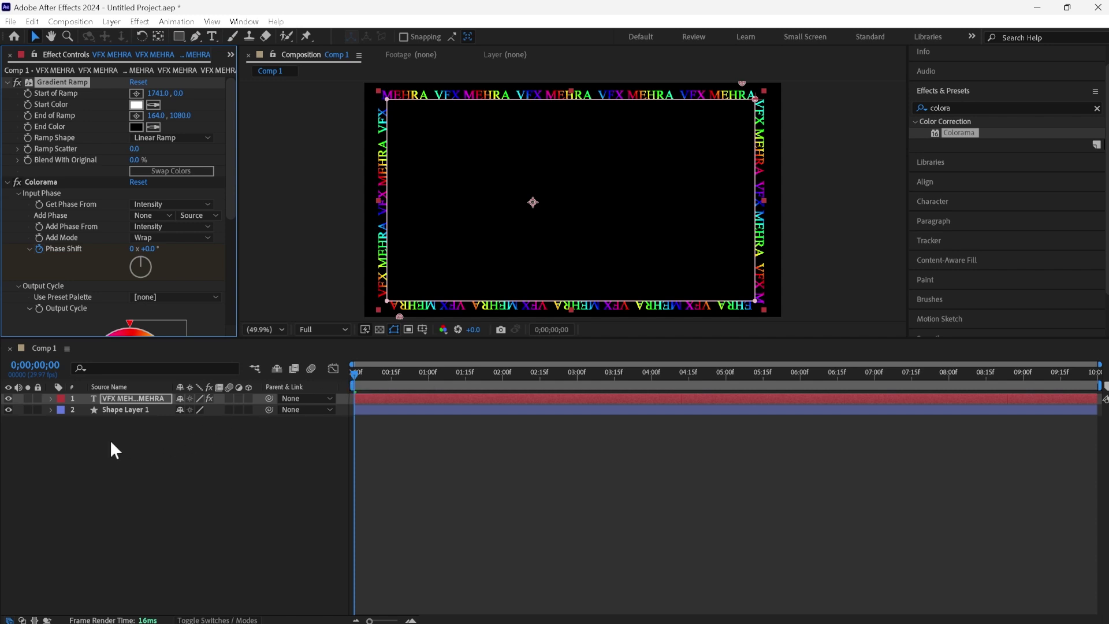
pyautogui.click(120, 397)
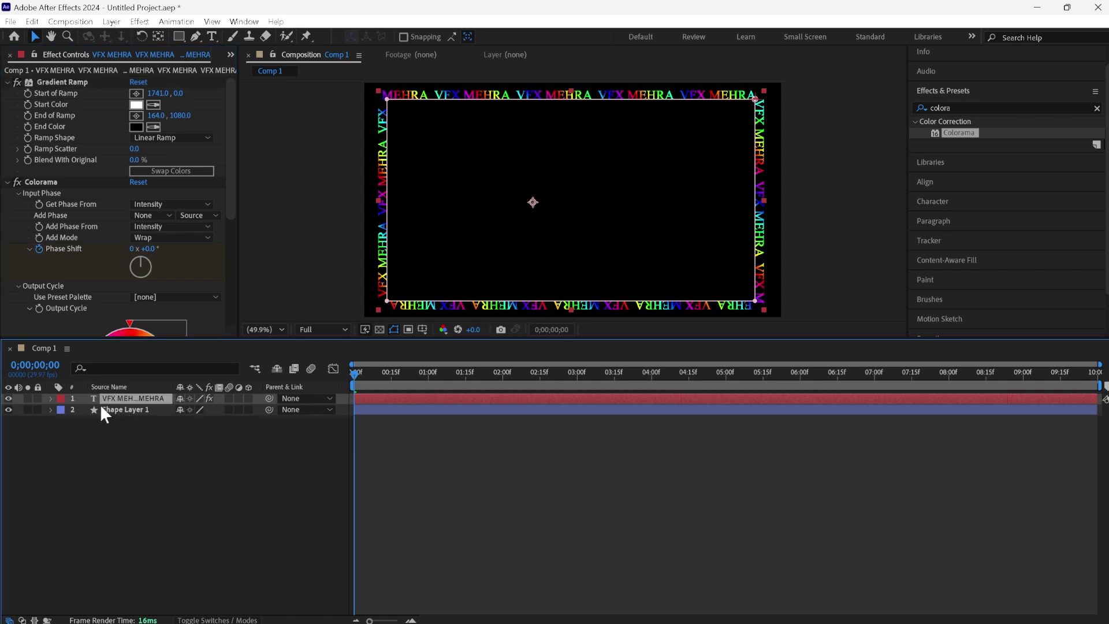
pyautogui.click(50, 399)
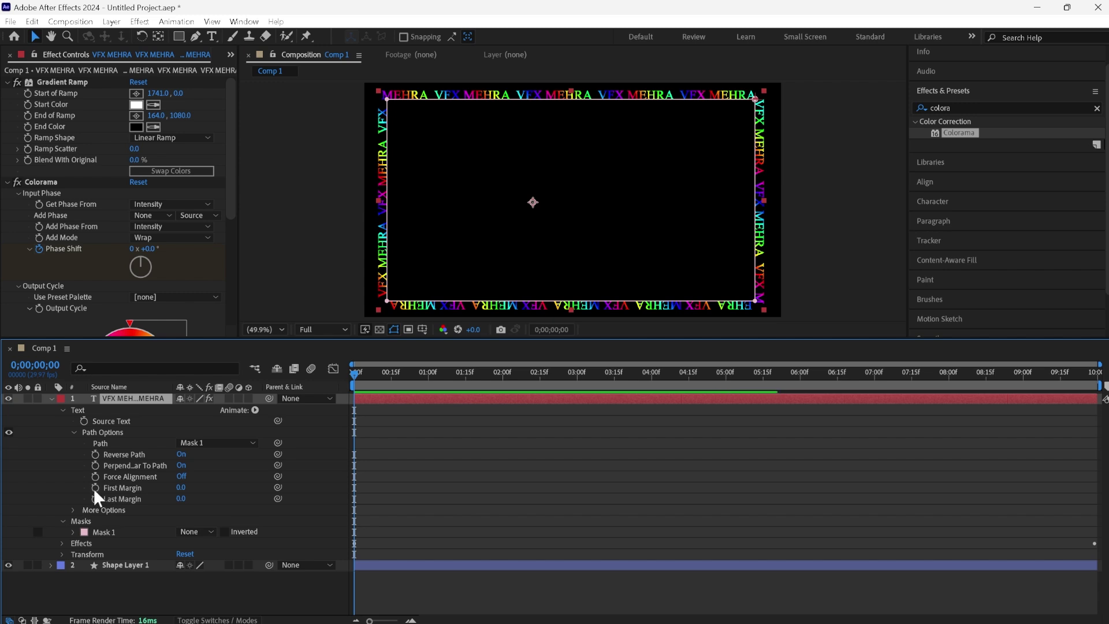
# Keyframe First Margin from 0 at the start to 1108 at the comp end, then preview the animation
pyautogui.click(94, 487)
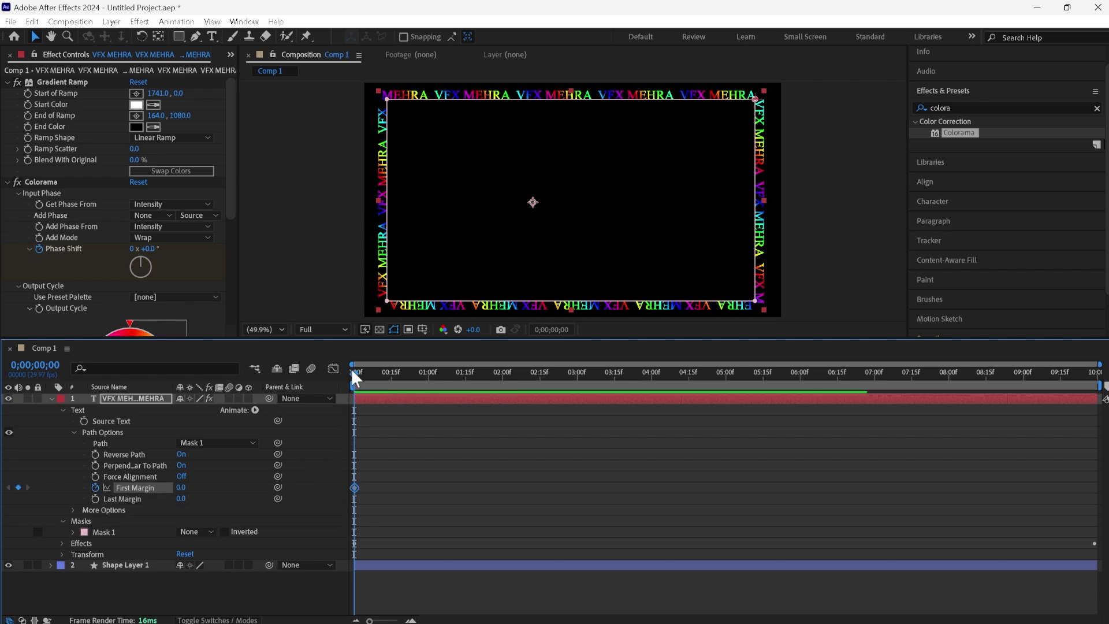
pyautogui.moveTo(351, 372); pyautogui.dragTo(1094, 372)
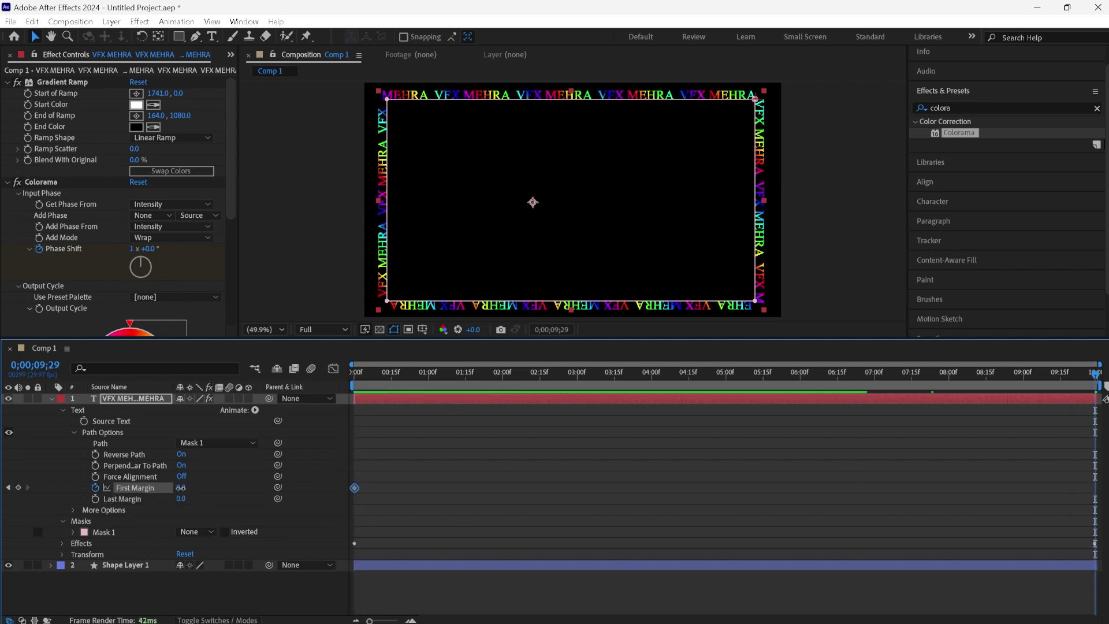
pyautogui.moveTo(181, 487); pyautogui.dragTo(947, 499)
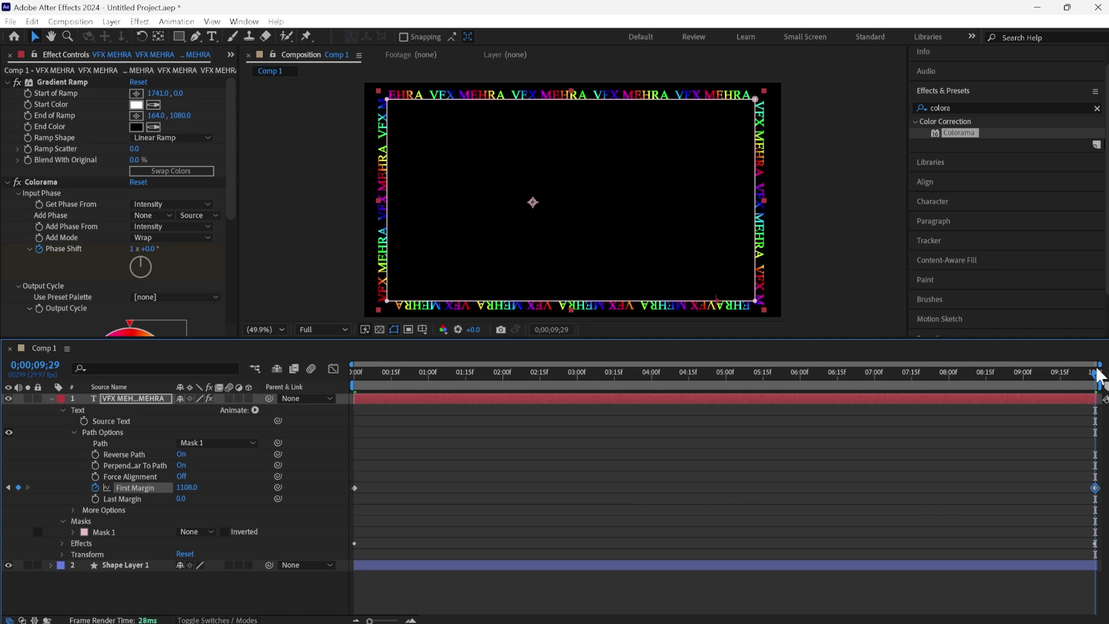
pyautogui.press('Home')
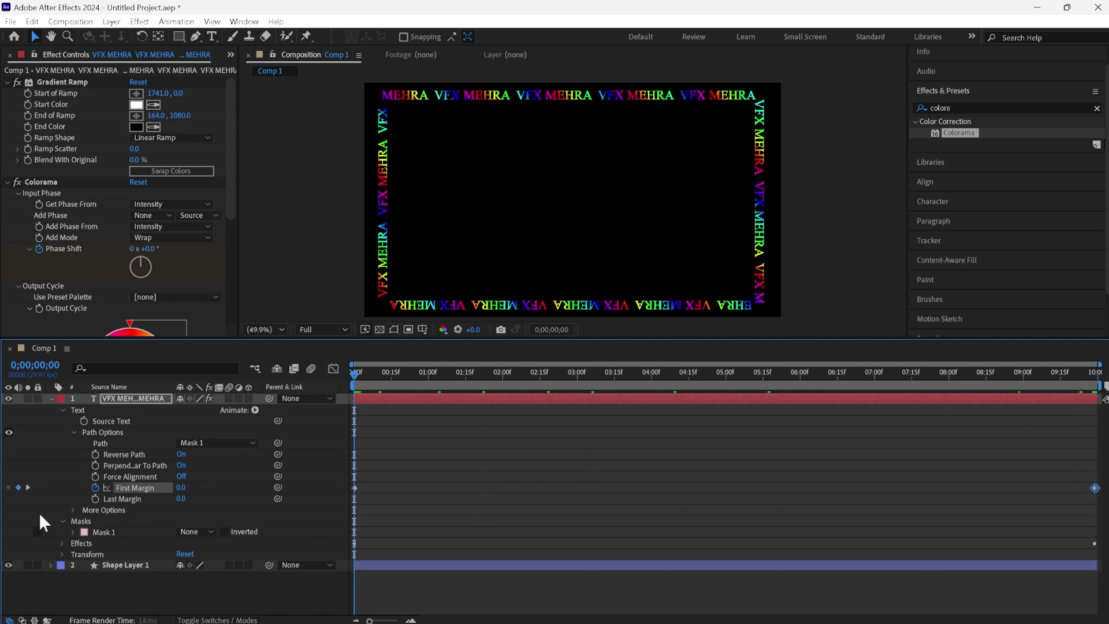
pyautogui.press('space')
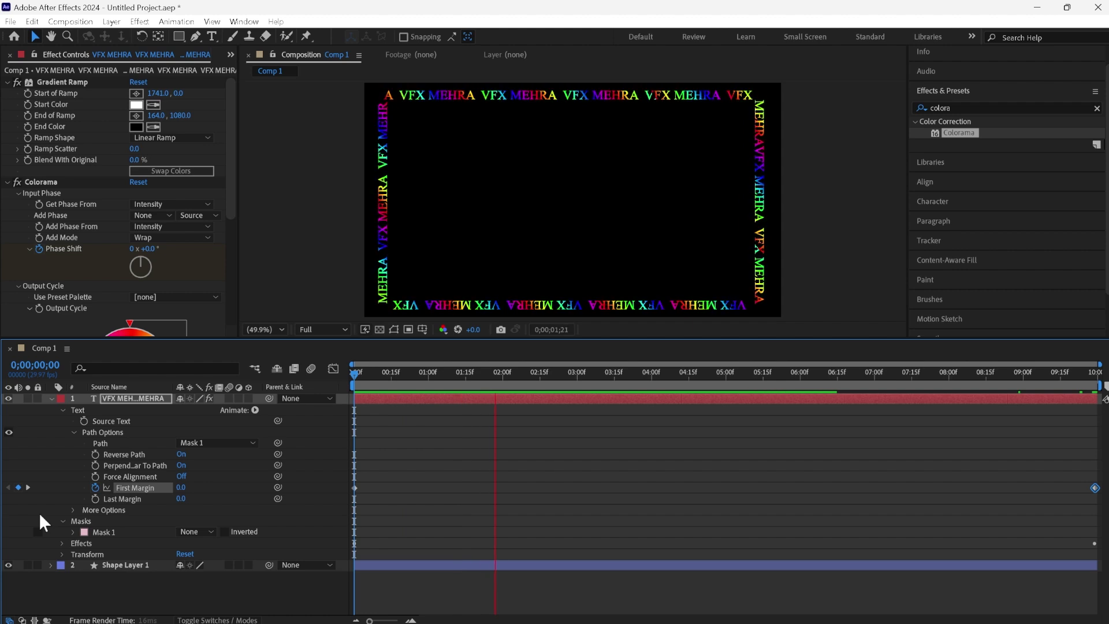
pyautogui.click(52, 398)
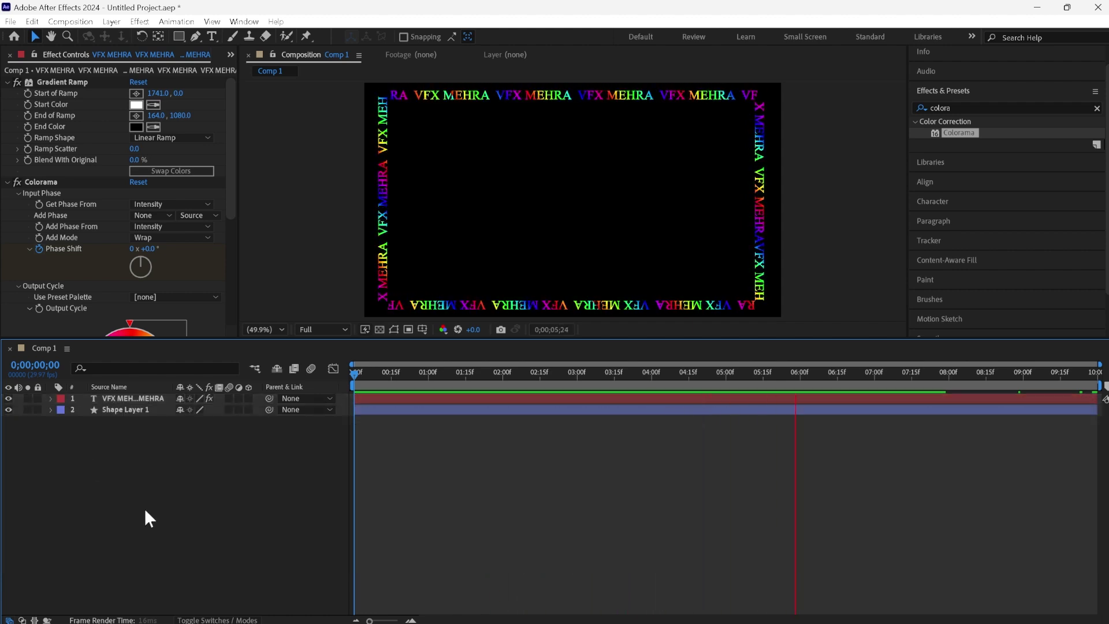
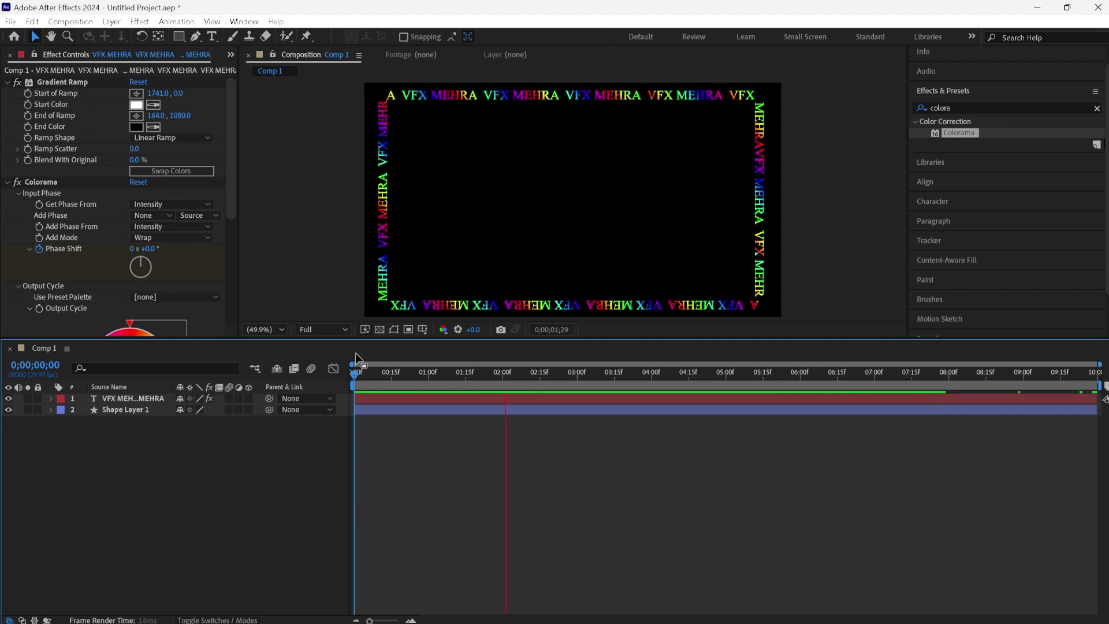
# Turn on the transparency grid and select both the text and shape layers
pyautogui.click(380, 330)
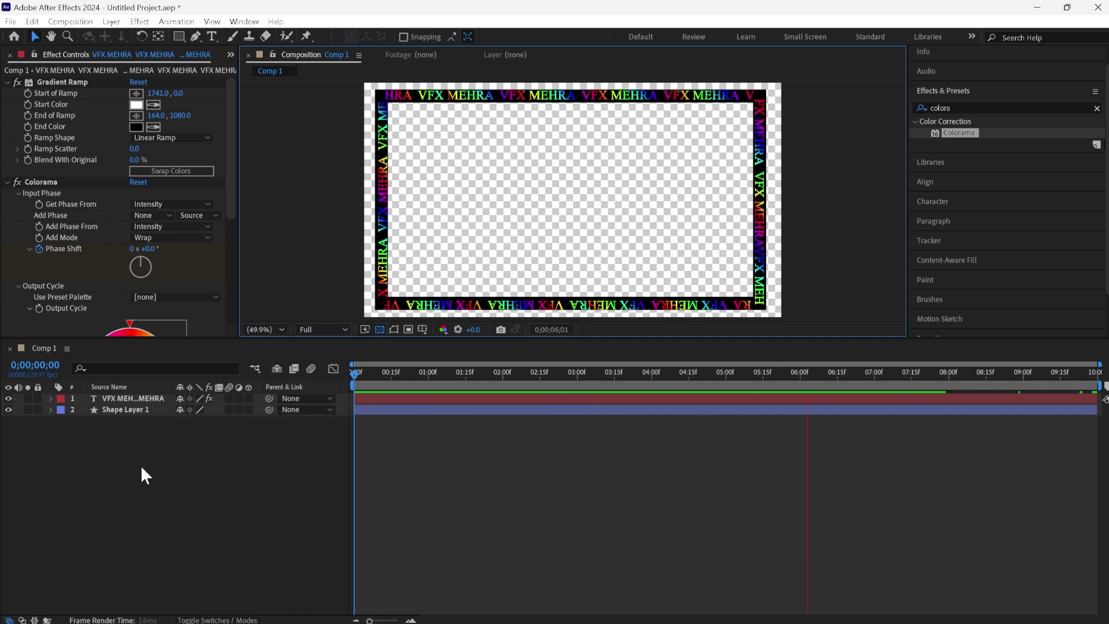
pyautogui.moveTo(140, 466); pyautogui.dragTo(130, 397)
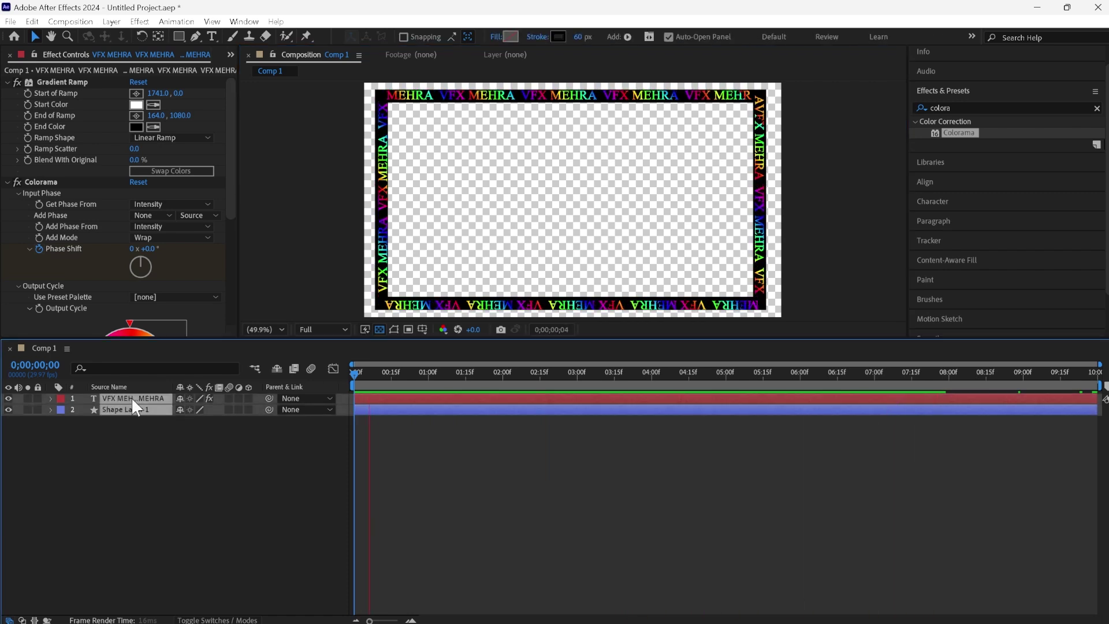
# Pre-compose the selected text and border layers into a single 'Pre-comp 1' layer
pyautogui.rightClick(132, 399)
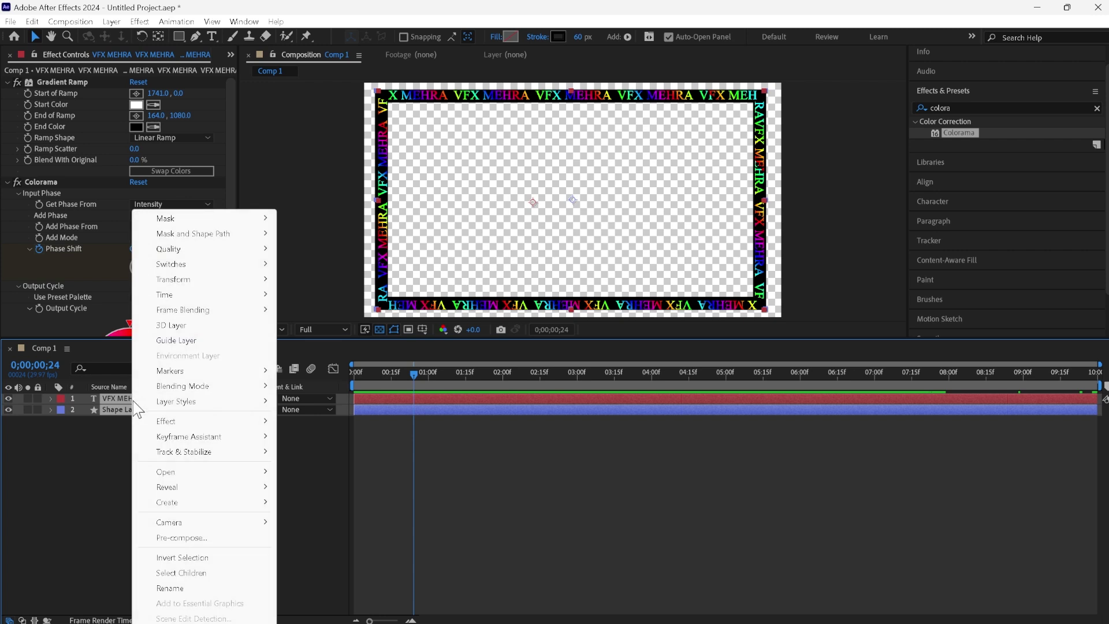
pyautogui.click(196, 538)
pyautogui.click(594, 404)
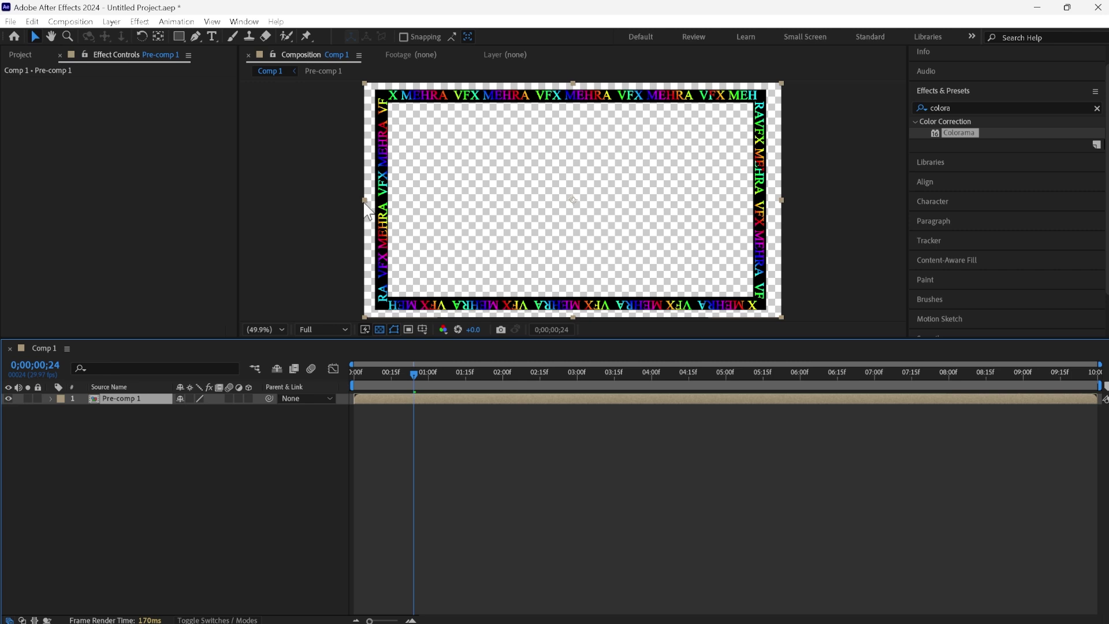
# Stretch Pre-comp 1 slightly wider and taller in the viewer, nudging it right and down
pyautogui.moveTo(364, 202); pyautogui.dragTo(353, 205)
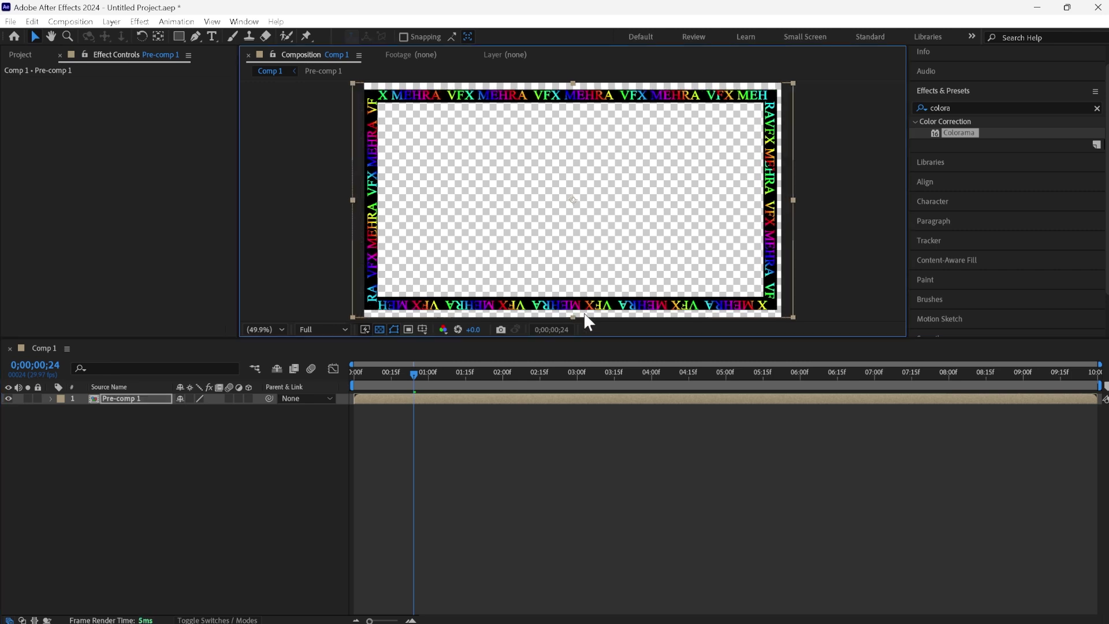
pyautogui.moveTo(573, 317); pyautogui.dragTo(575, 324)
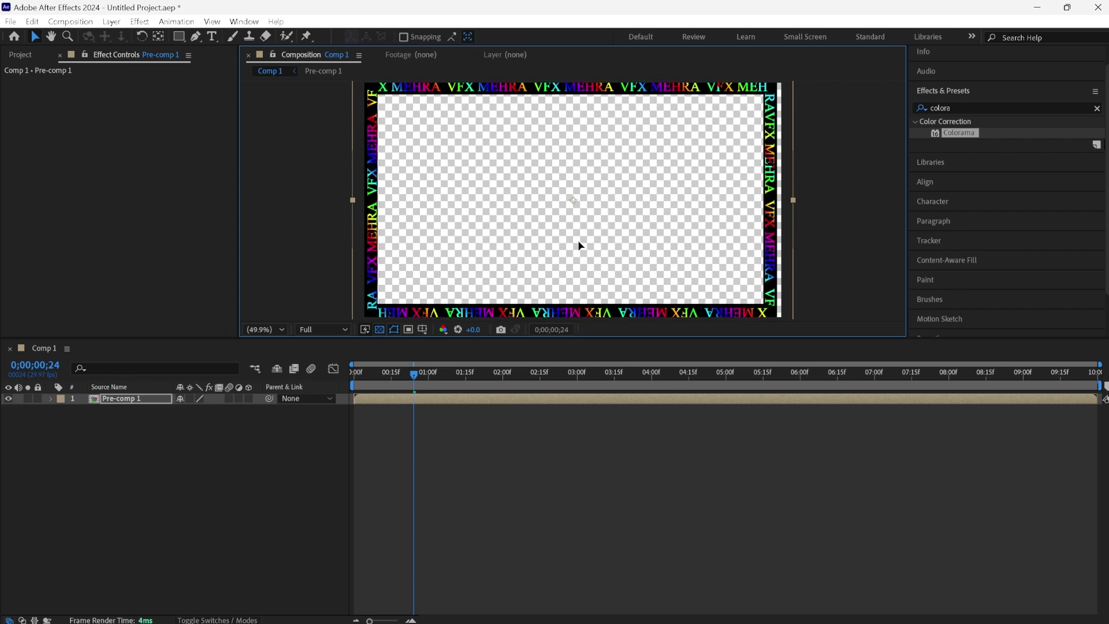
pyautogui.moveTo(577, 242); pyautogui.dragTo(576, 246)
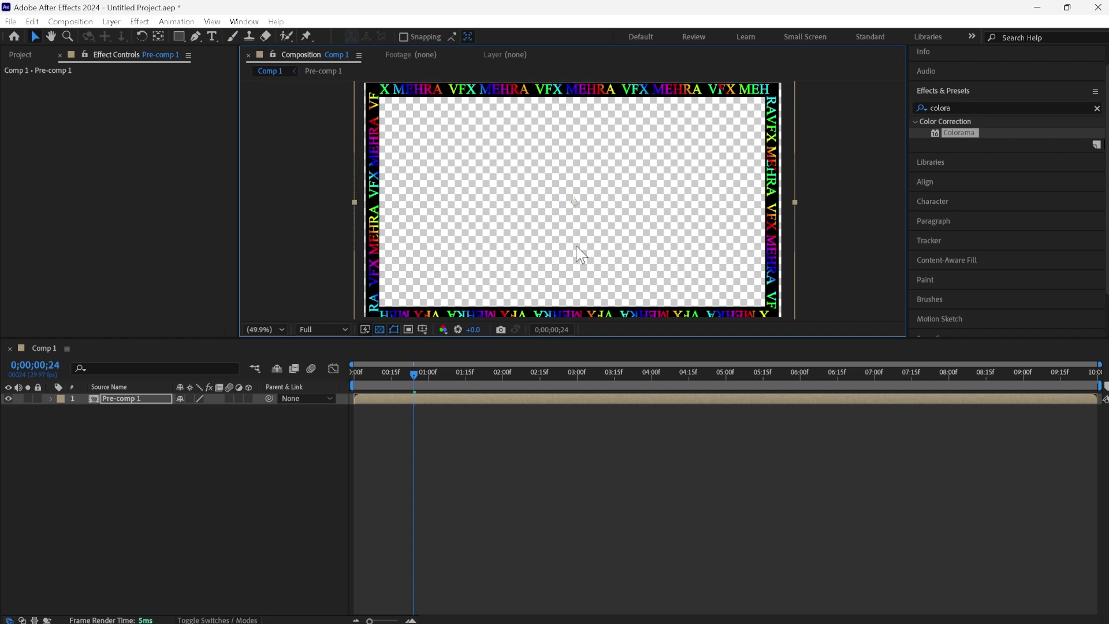
pyautogui.moveTo(355, 203); pyautogui.dragTo(351, 203)
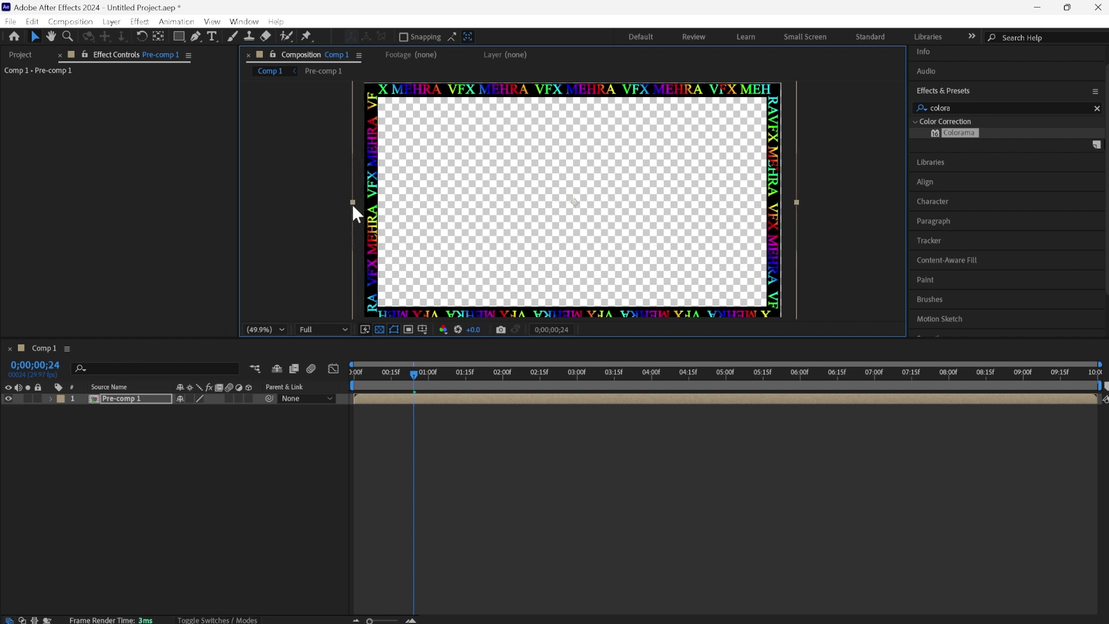
pyautogui.click(270, 488)
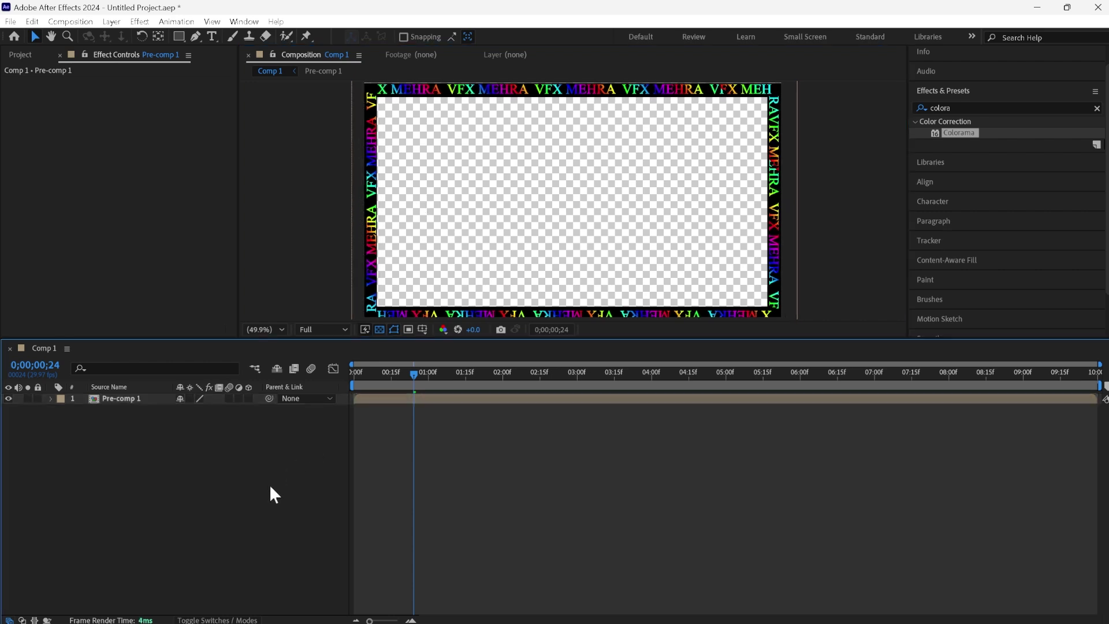
# Preview the animation, check Pre-comp 1's bottom edge in the viewer, and replay the preview
pyautogui.press('space')
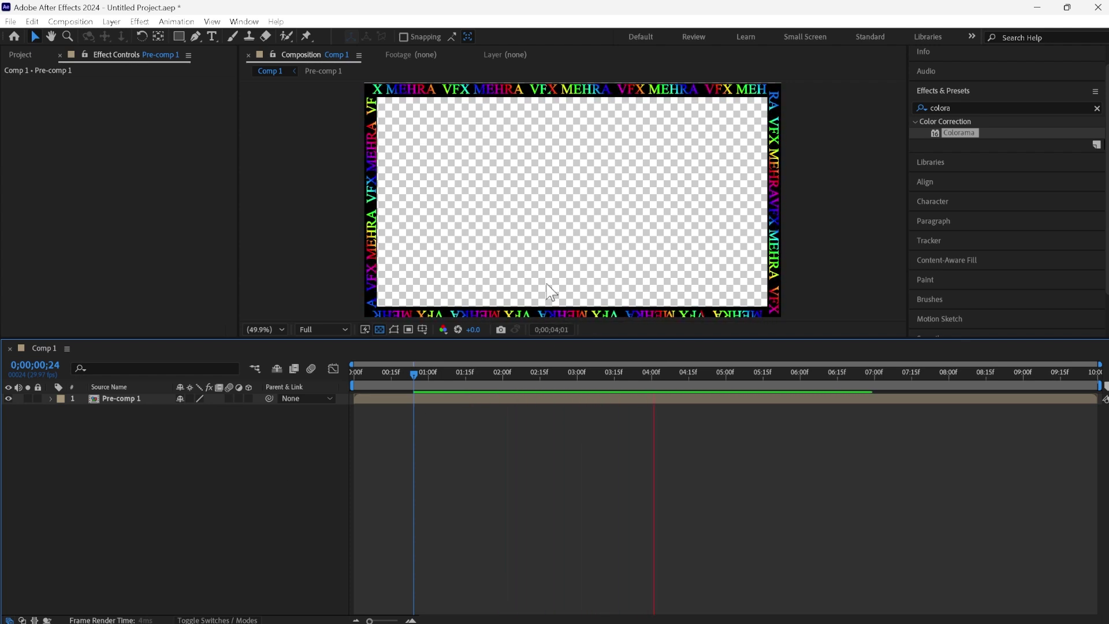
pyautogui.click(130, 400)
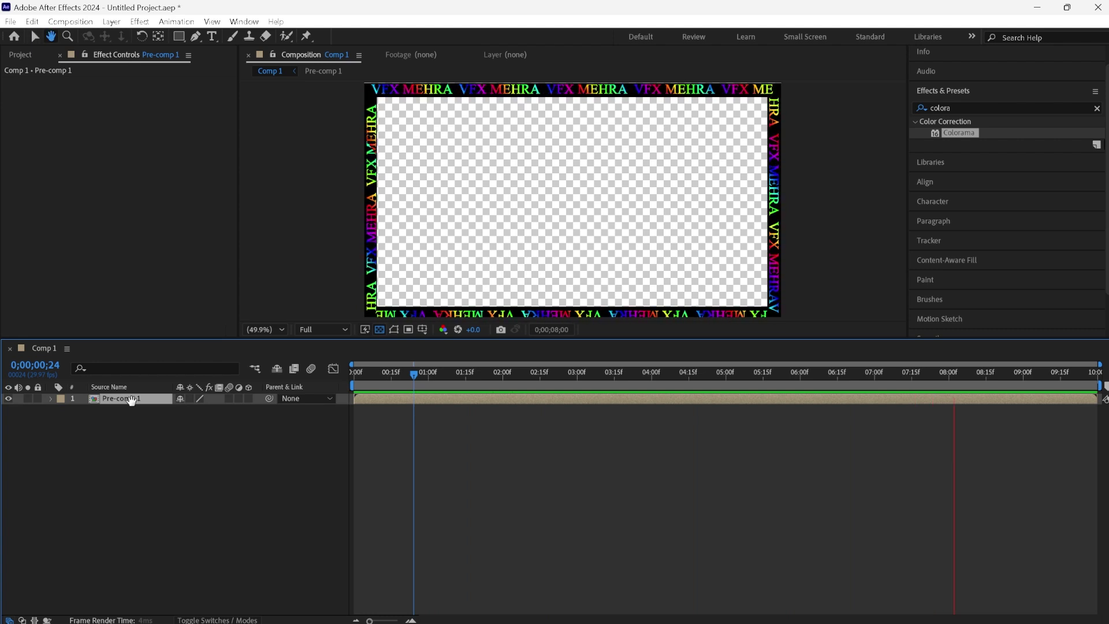
pyautogui.press('space')
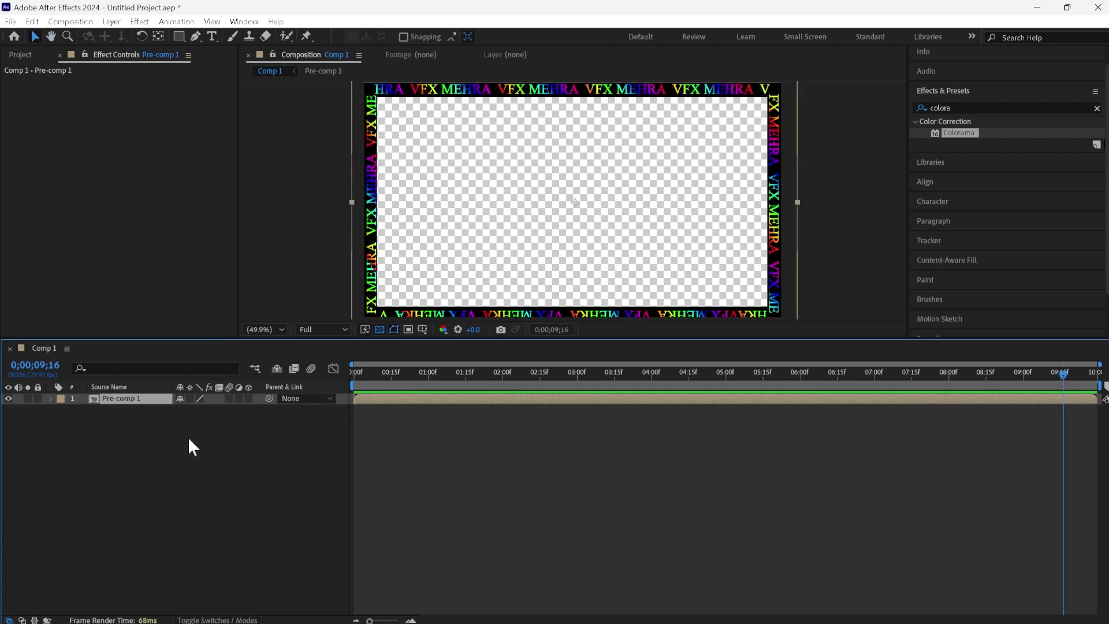
pyautogui.press('Return')
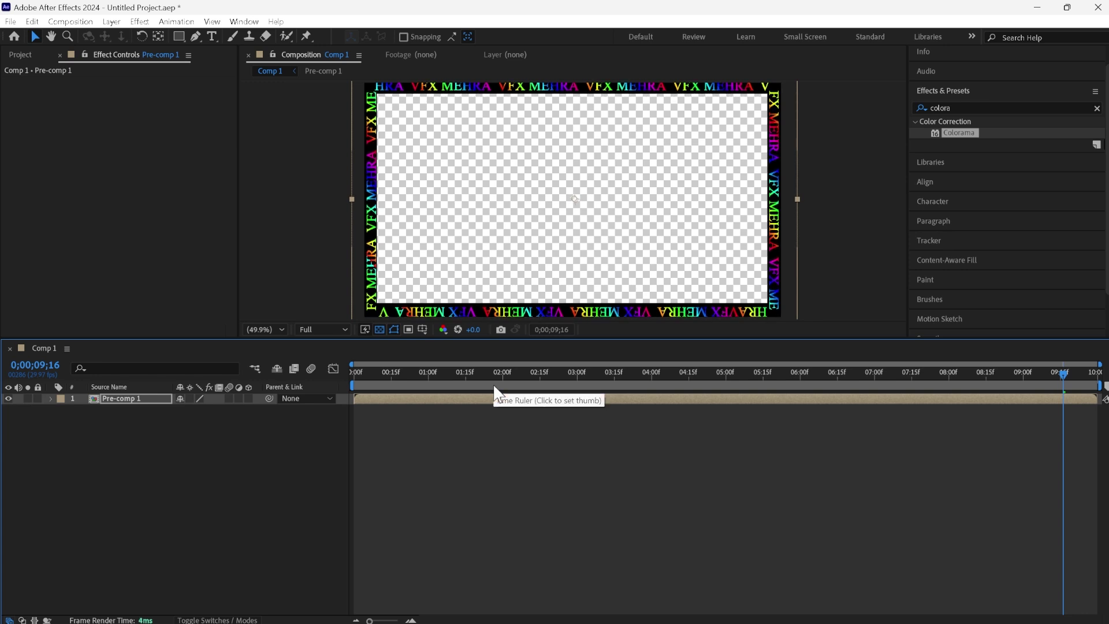
pyautogui.click(239, 475)
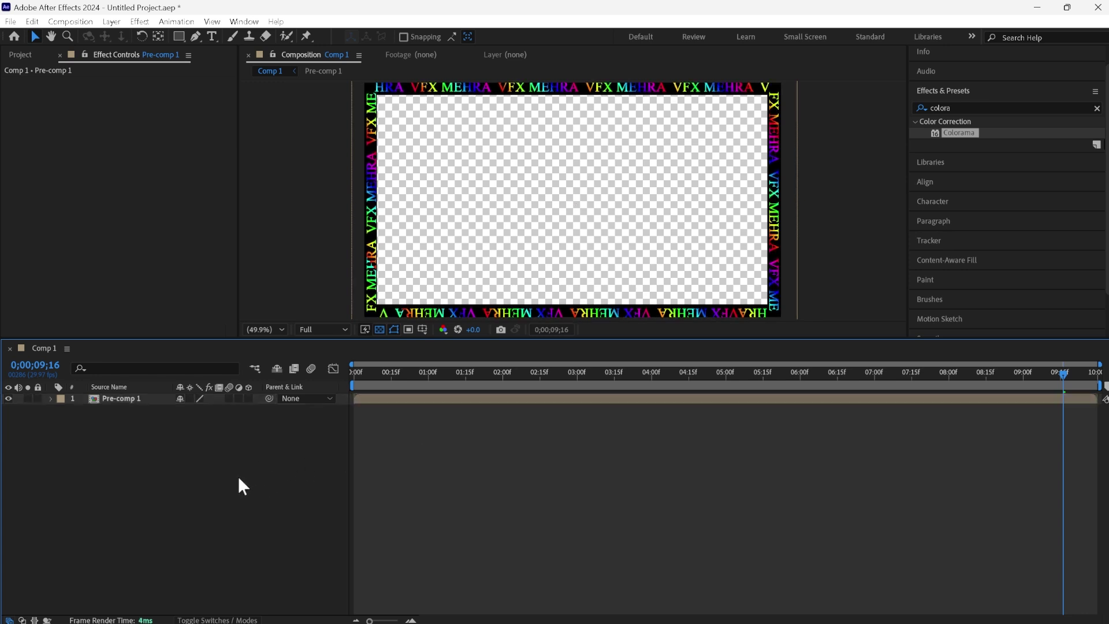
pyautogui.click(140, 399)
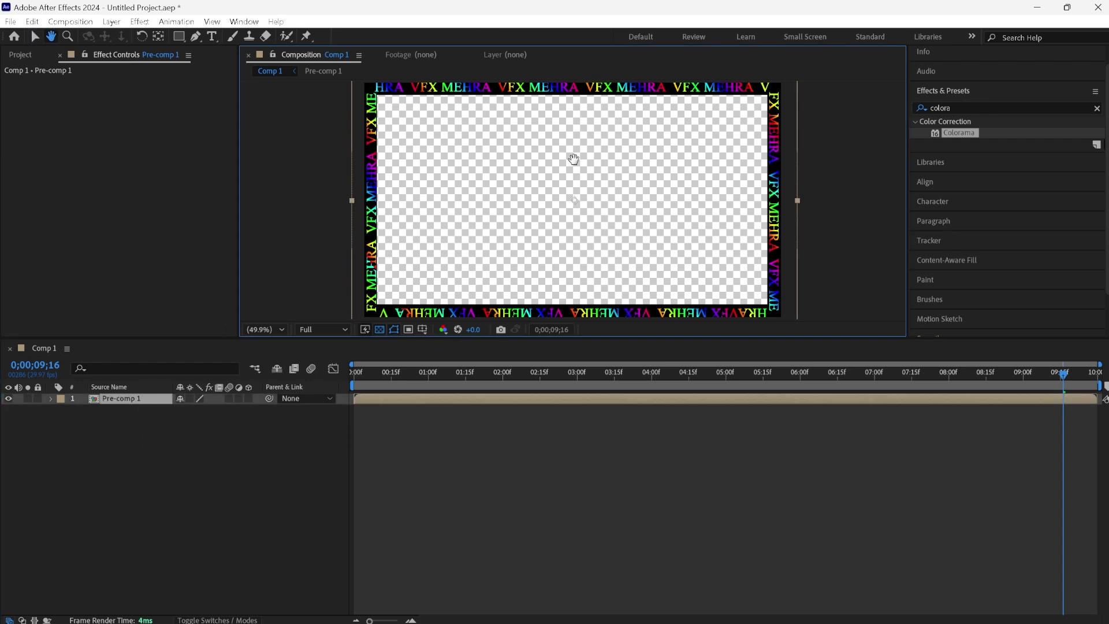
pyautogui.moveTo(573, 81); pyautogui.dragTo(573, 153)
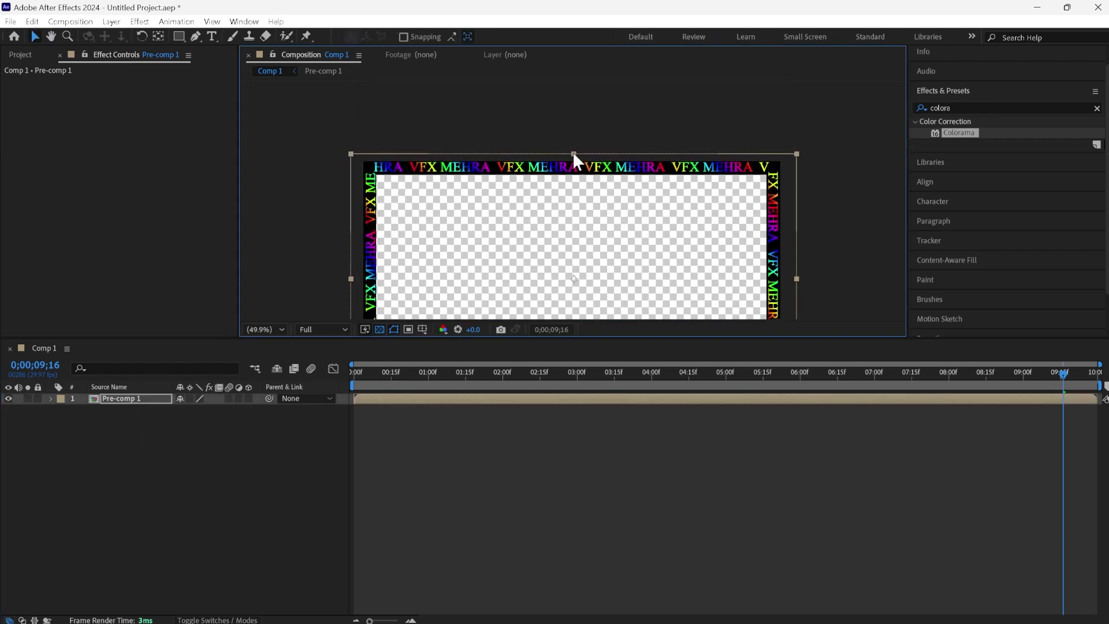
pyautogui.moveTo(609, 243); pyautogui.dragTo(609, 203)
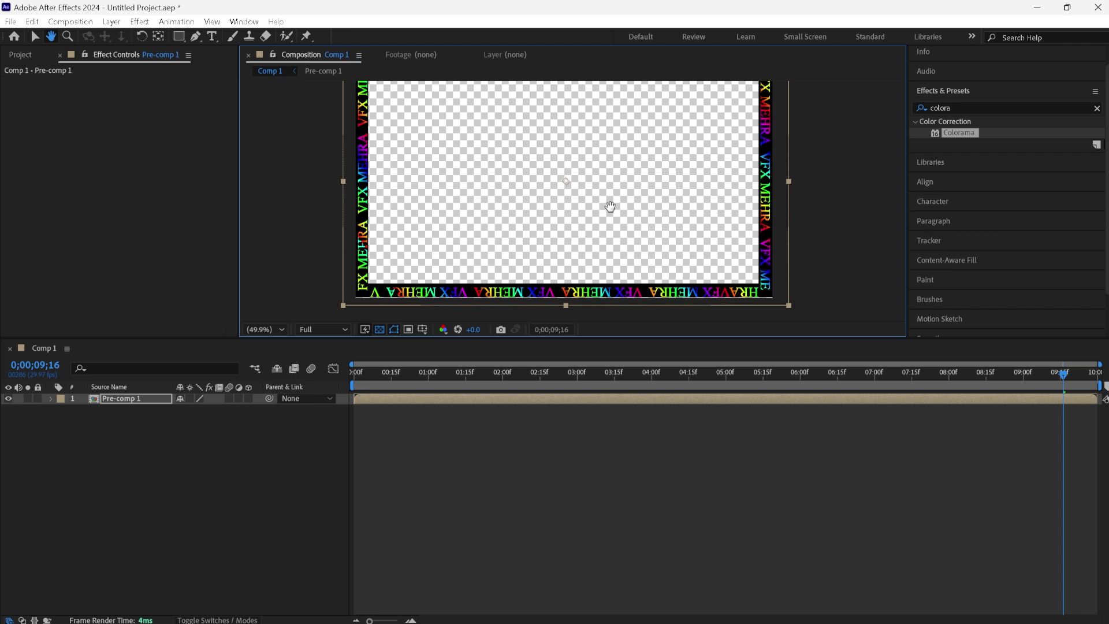
pyautogui.press('space')
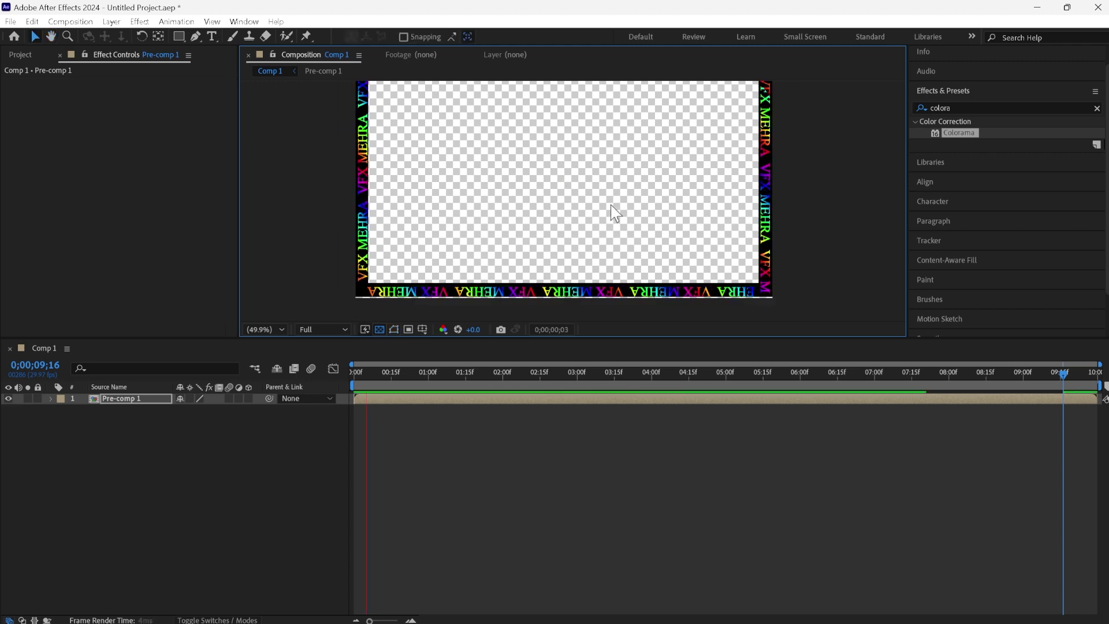
# Resize the viewer and timeline panels and select the Pre-comp 1 layer
pyautogui.click(283, 328)
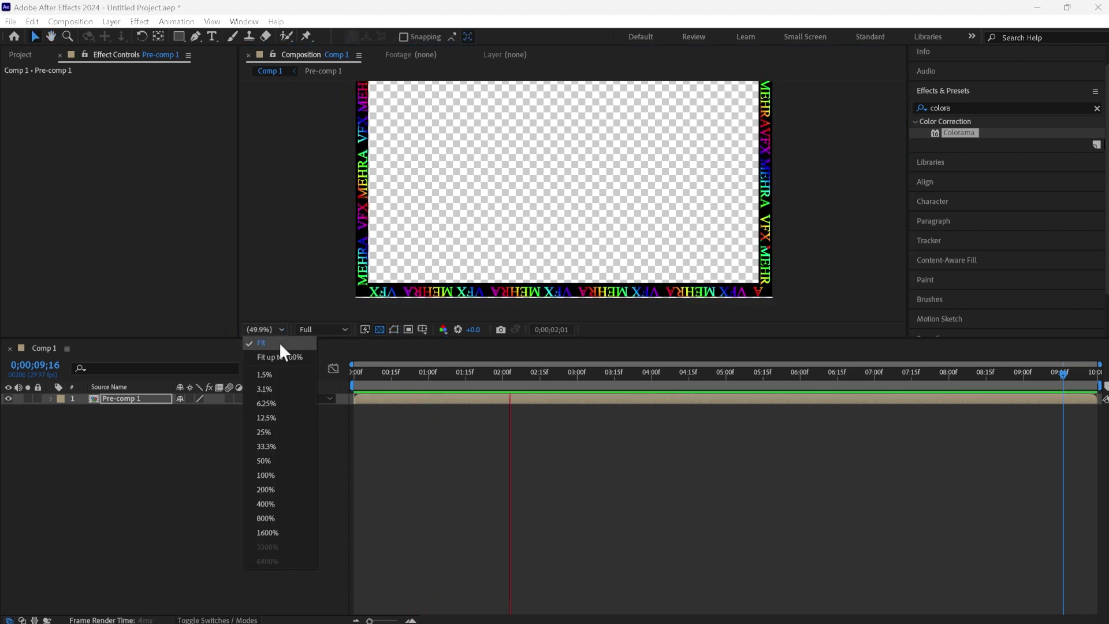
pyautogui.click(231, 441)
pyautogui.click(237, 455)
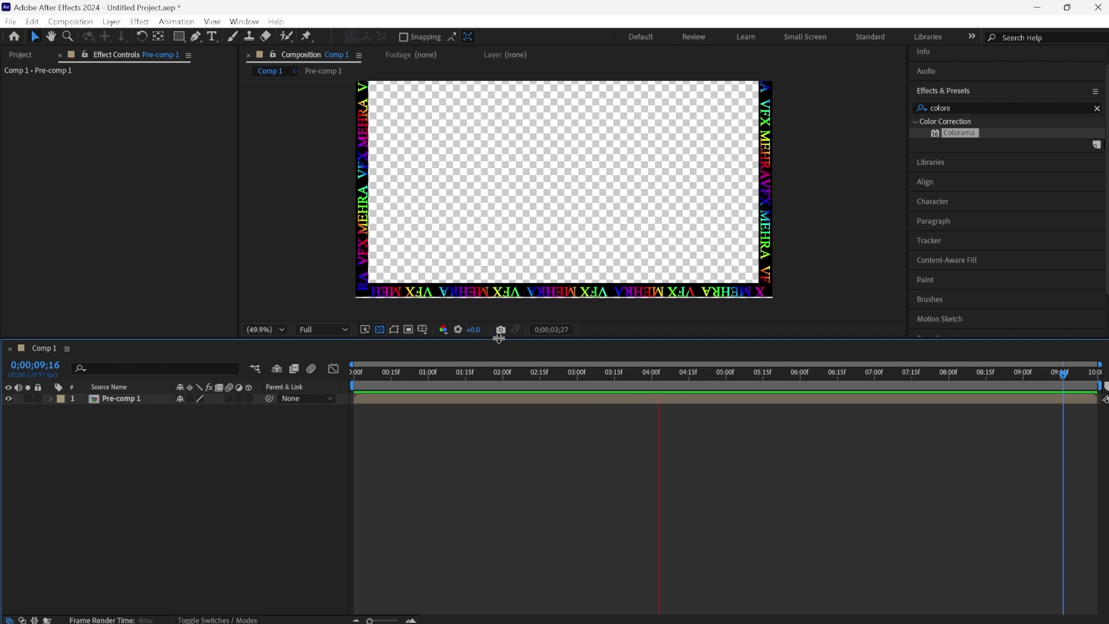
pyautogui.moveTo(498, 338); pyautogui.dragTo(498, 451)
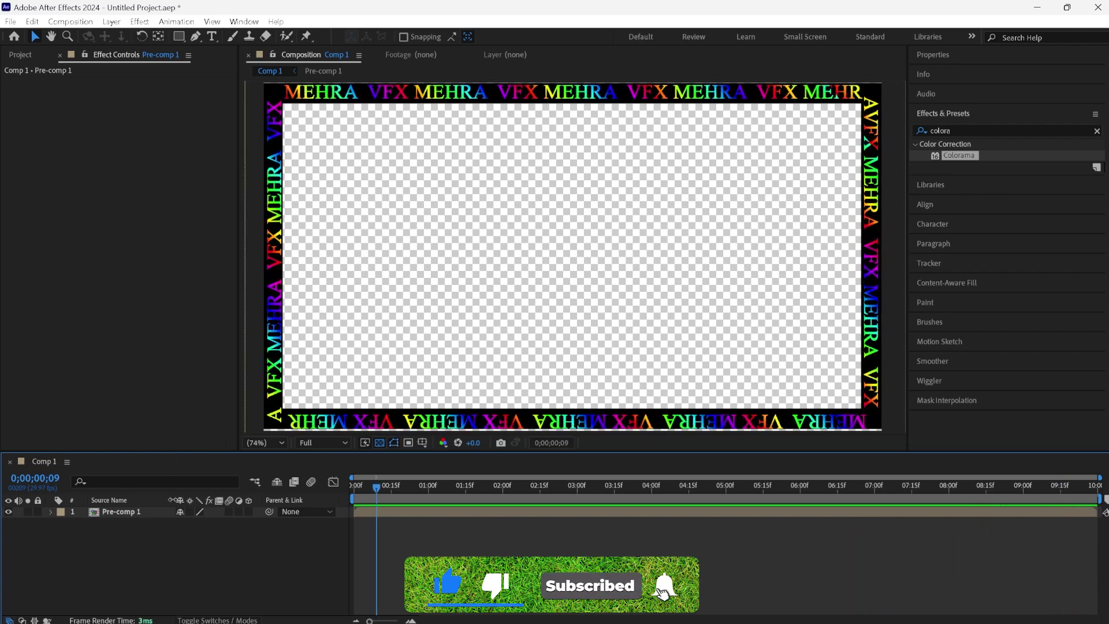
pyautogui.click(151, 512)
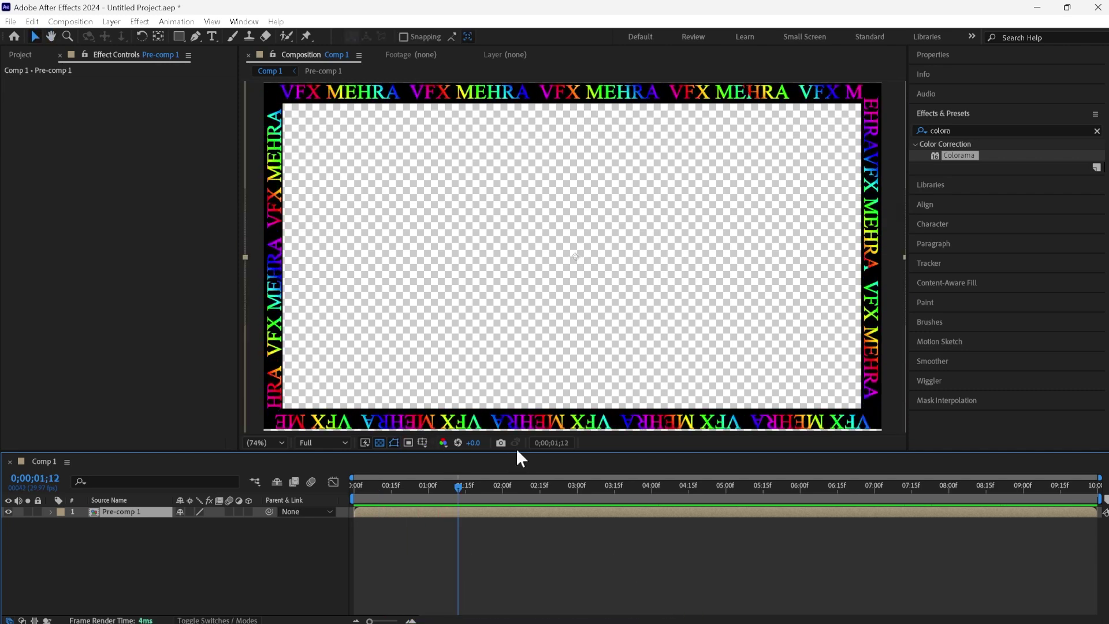
pyautogui.moveTo(516, 451); pyautogui.dragTo(523, 311)
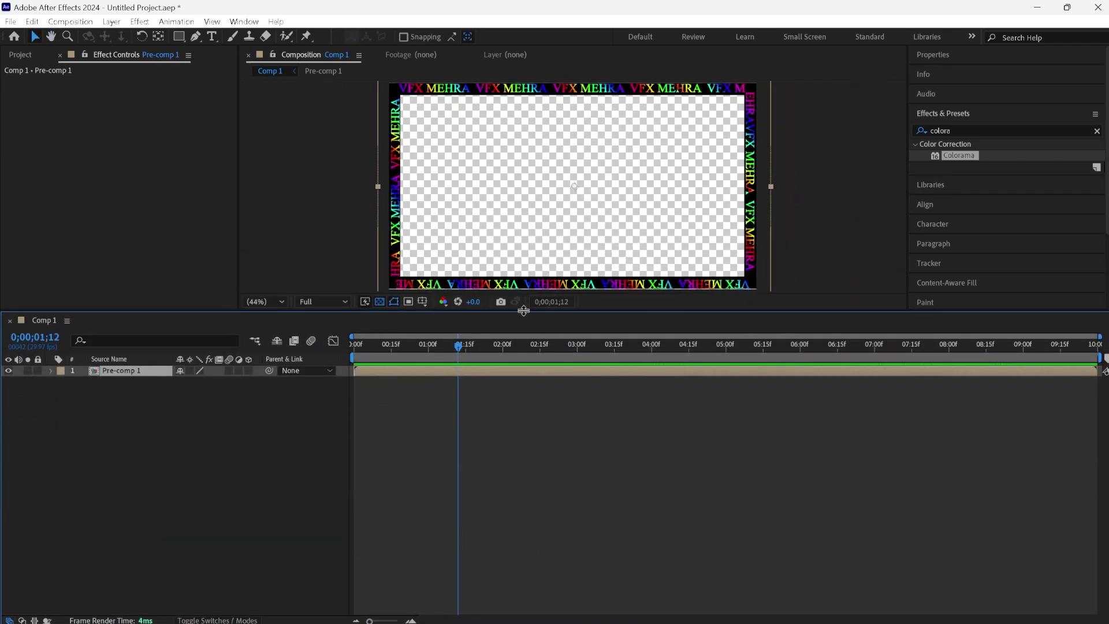
# Delete Pre-comp 1 and turn off the transparency grid for a black background
pyautogui.press('Delete')
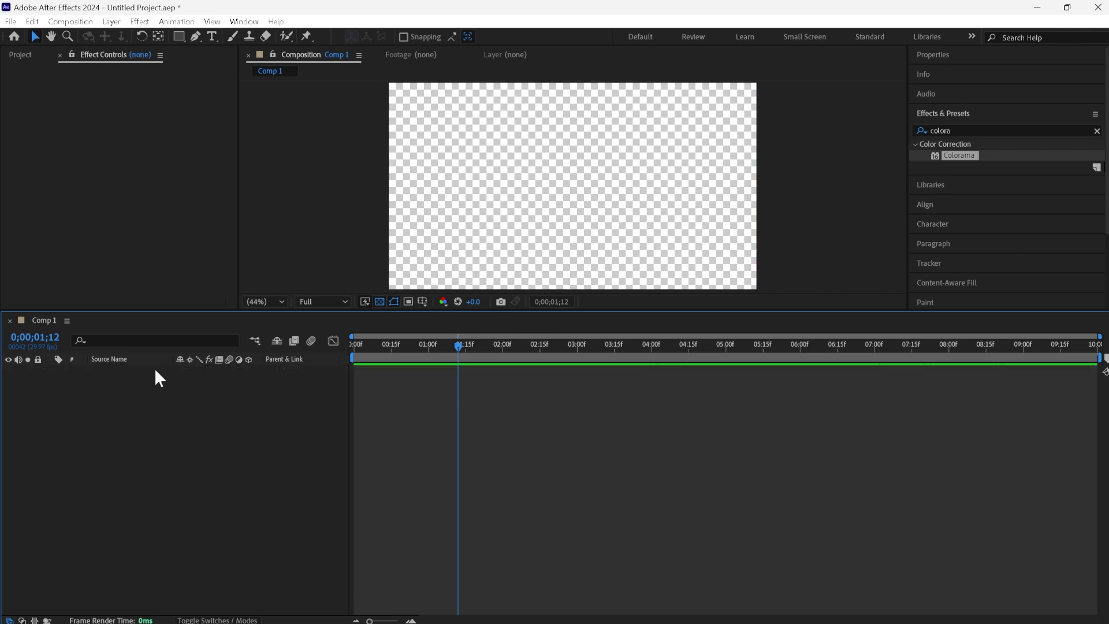
pyautogui.click(379, 302)
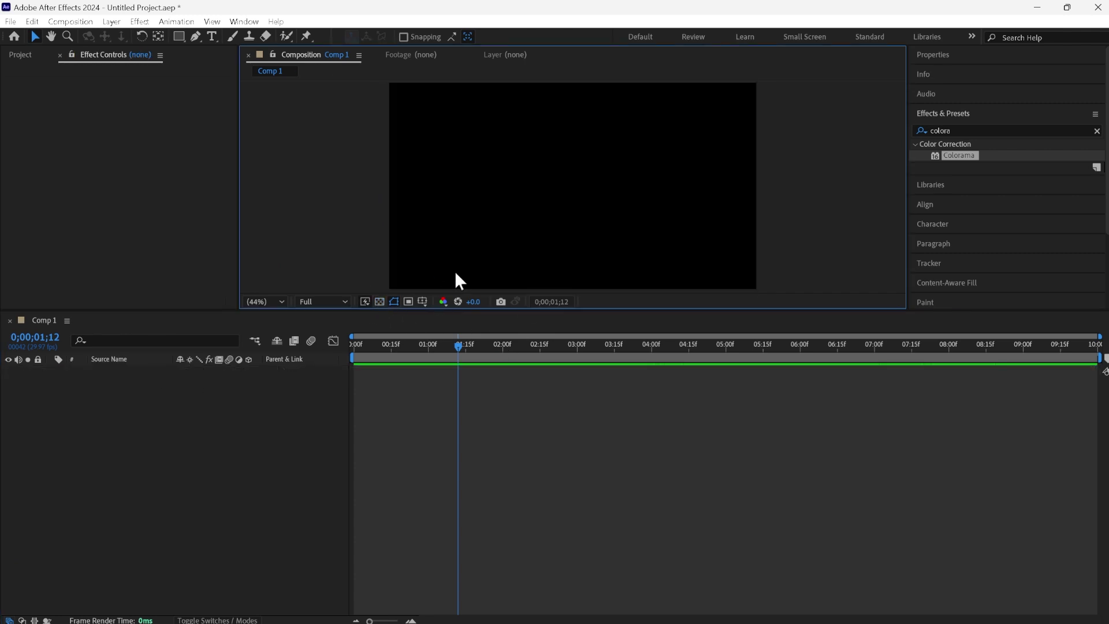
pyautogui.moveTo(486, 310); pyautogui.dragTo(490, 363)
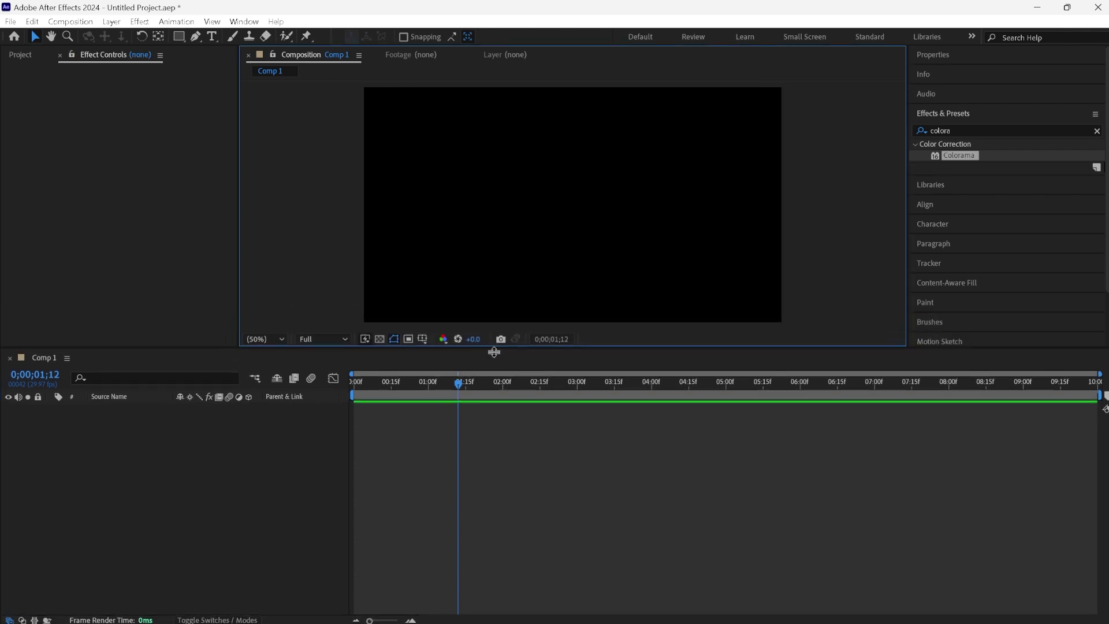
# Create a text layer near the centre reading 'VFX MEHRA' in capitals, correcting a typo
pyautogui.click(207, 35)
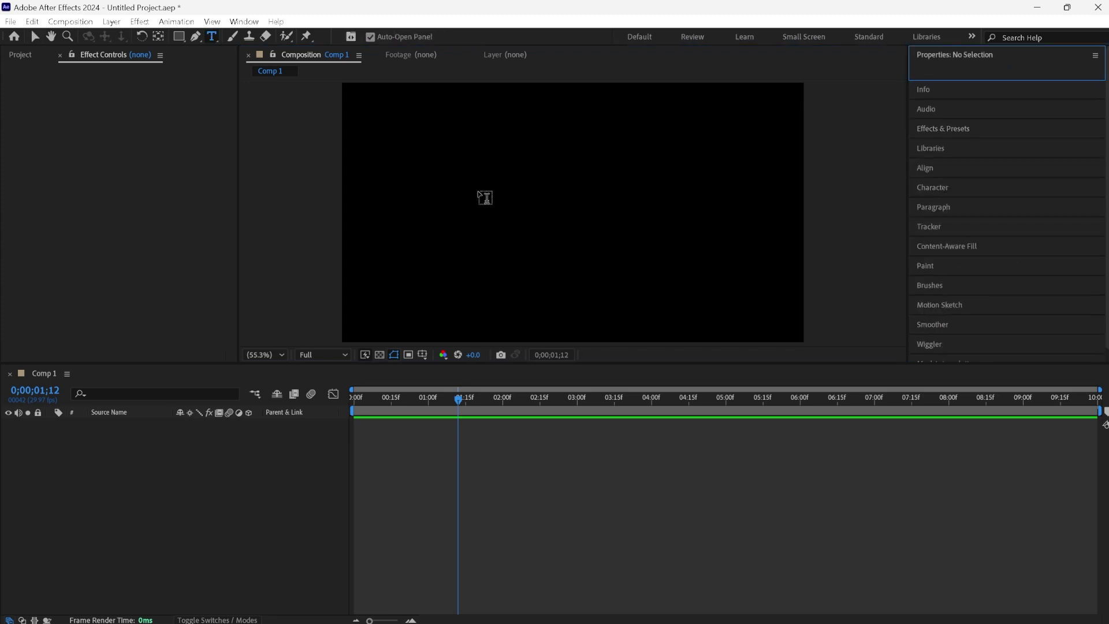
pyautogui.click(511, 196)
pyautogui.press('capslock')
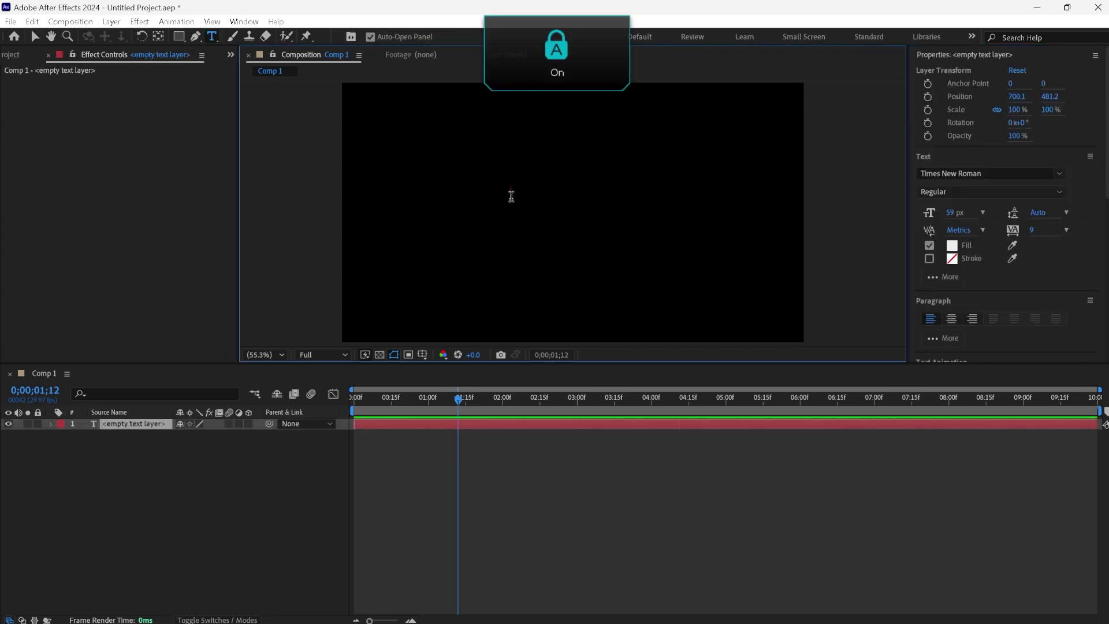
pyautogui.write('VFX')
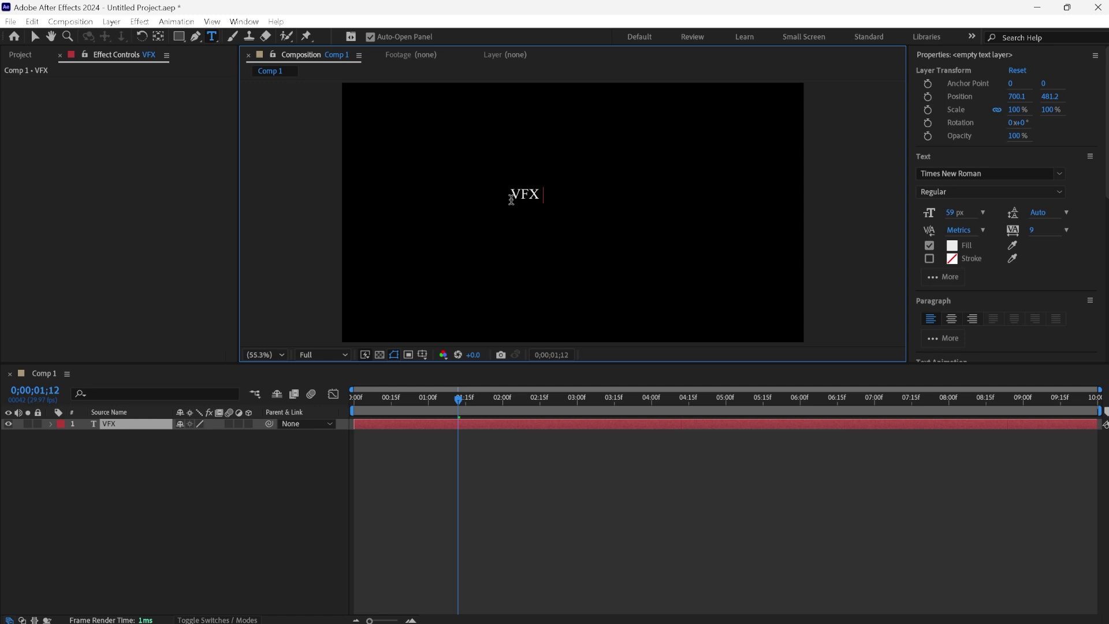
pyautogui.write('MEHT')
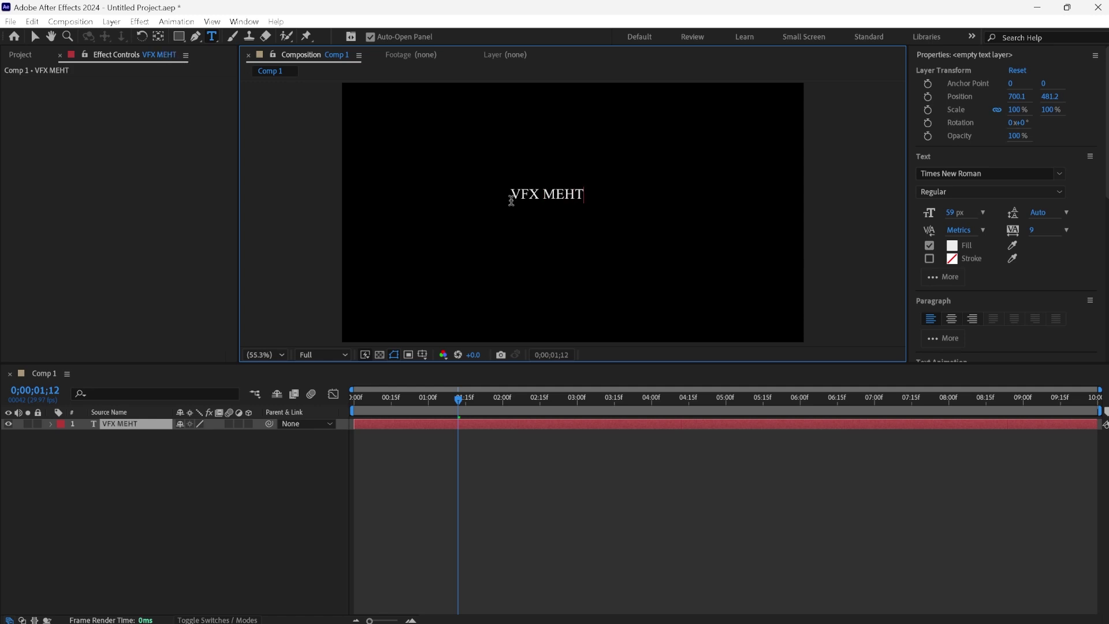
pyautogui.press('BackSpace')
pyautogui.write('RA')
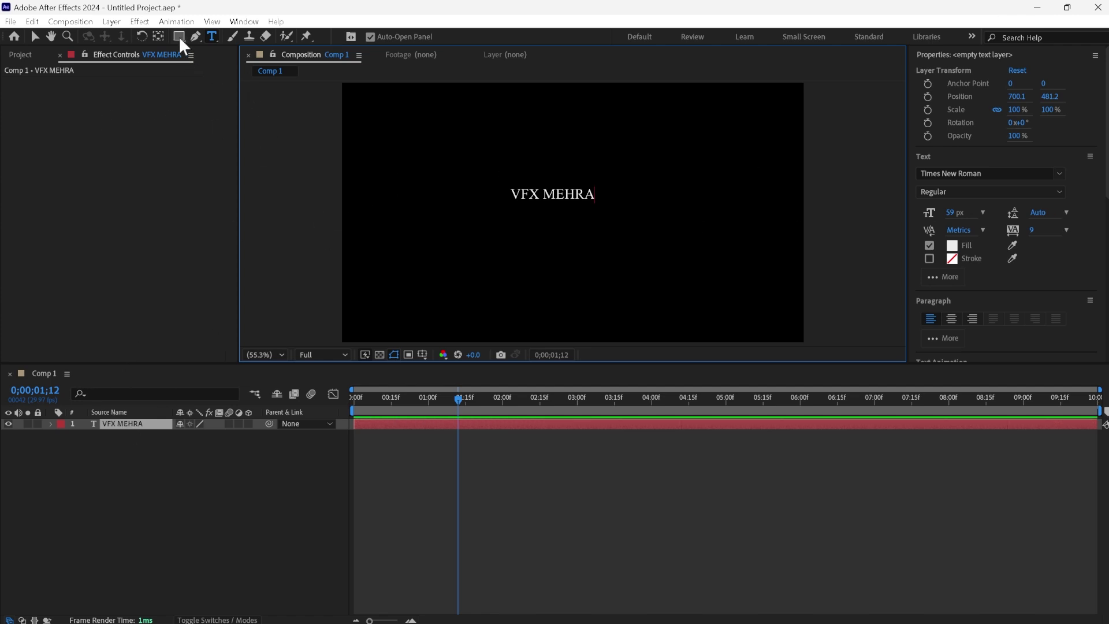
# Draw a straight horizontal mask line across the composition from left edge to right edge
pyautogui.click(194, 37)
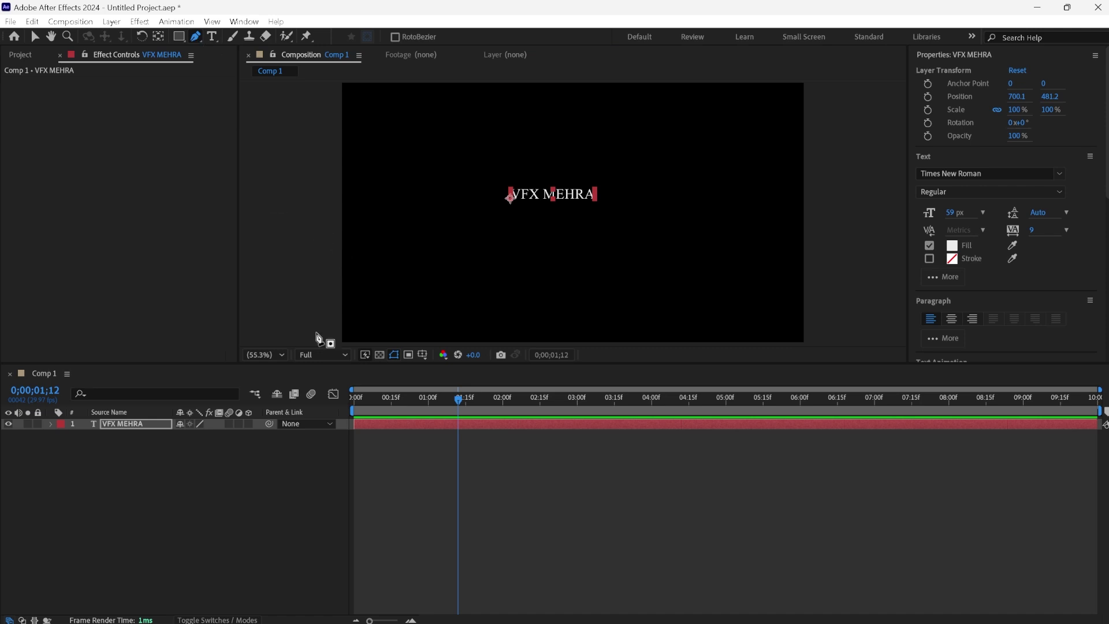
pyautogui.press('capslock')
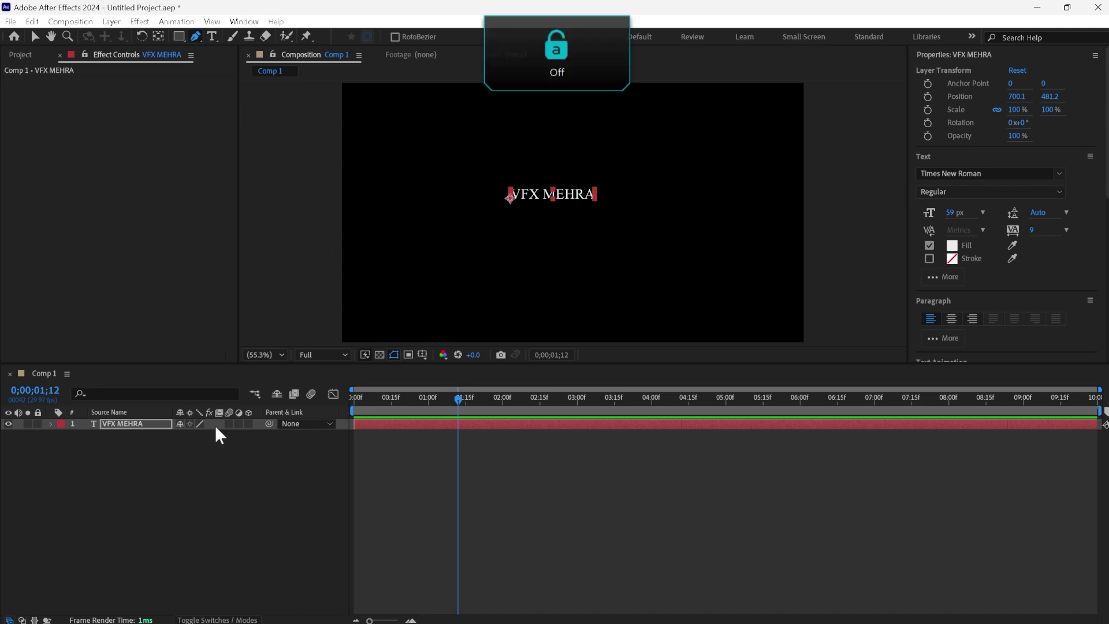
pyautogui.click(339, 250)
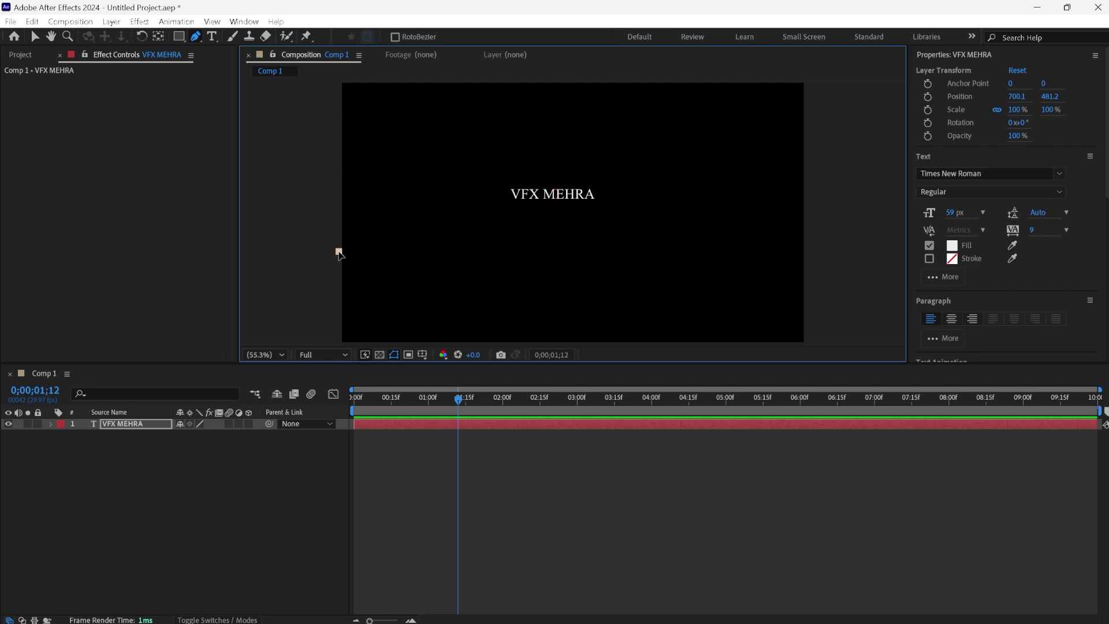
pyautogui.keyDown('shift'); pyautogui.click(832, 260); pyautogui.keyUp('shift')
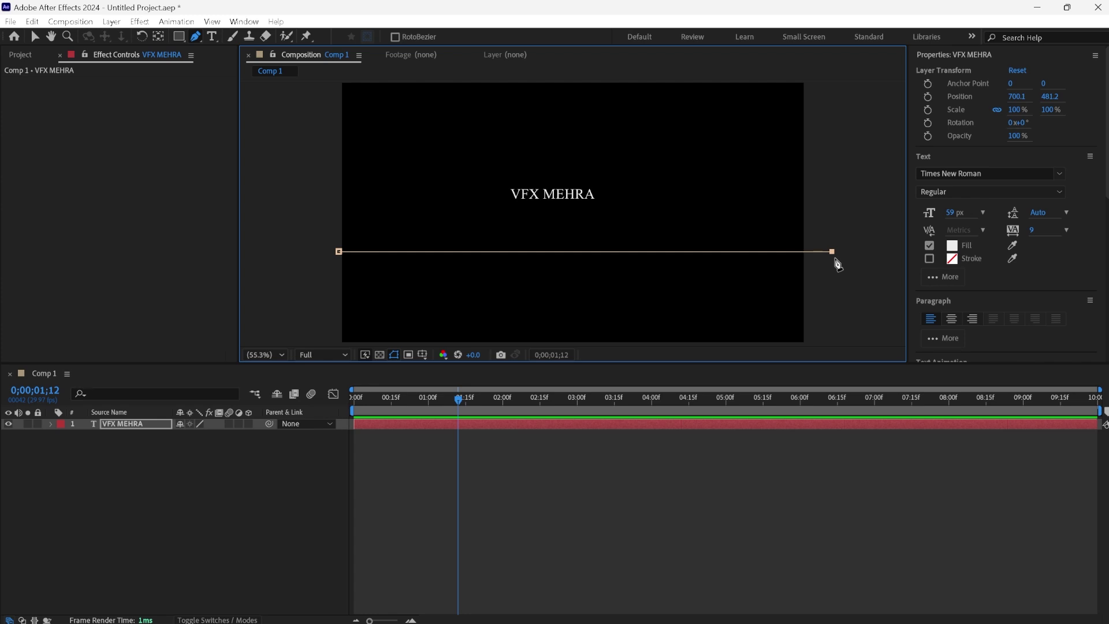
# Expand the VFX MEHRA layer's Text properties in the timeline
pyautogui.click(138, 423)
pyautogui.click(52, 424)
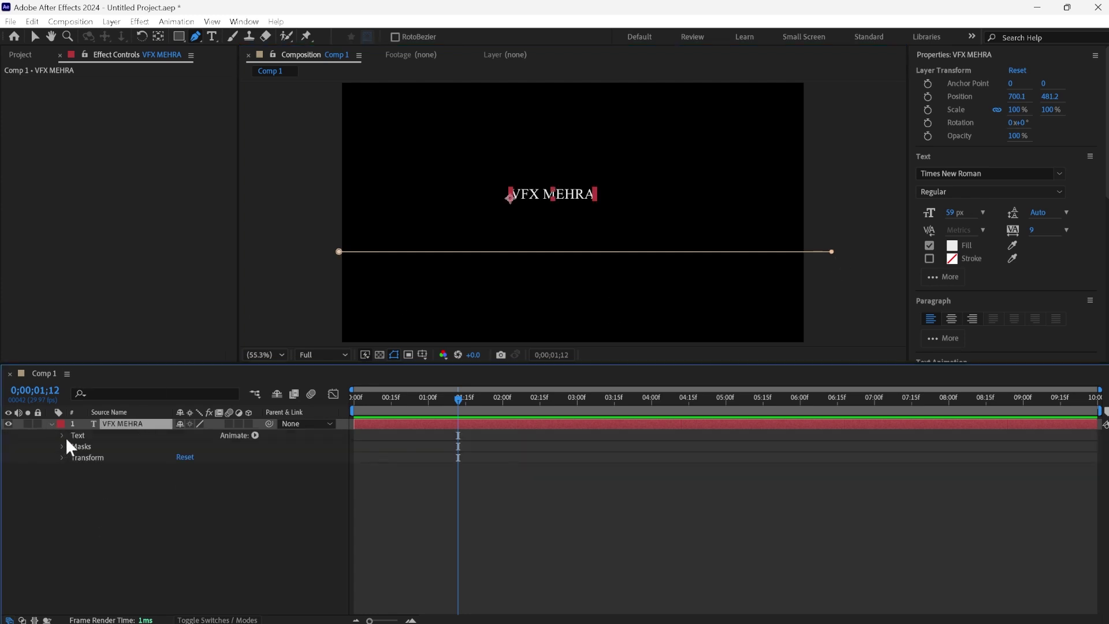
pyautogui.click(61, 434)
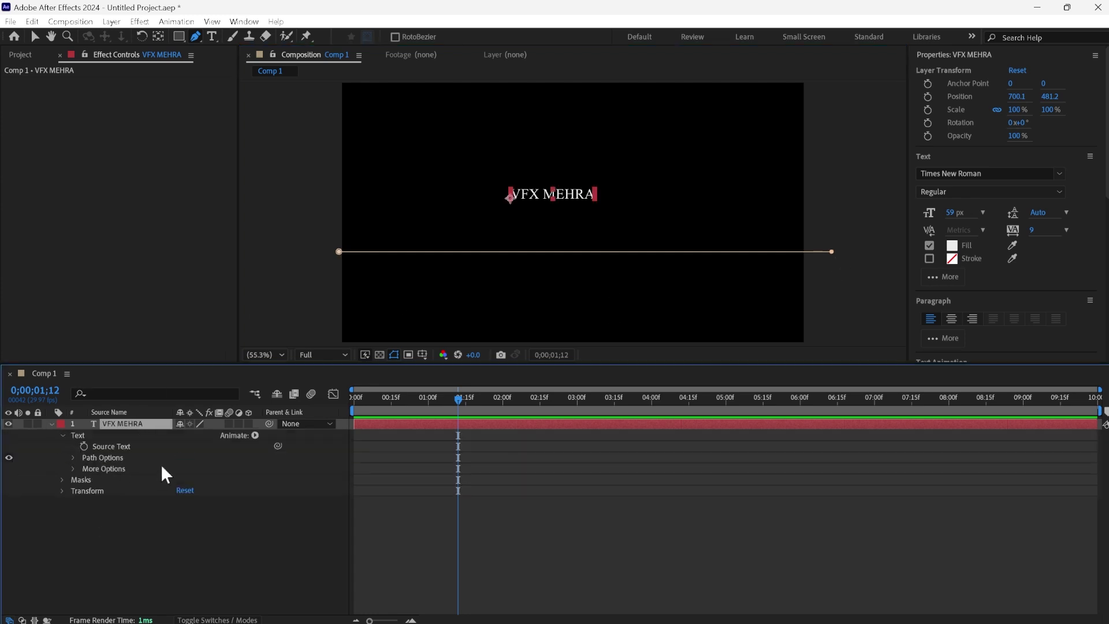
pyautogui.click(77, 461)
# Set the text's Path Options path to Mask 1
pyautogui.click(72, 456)
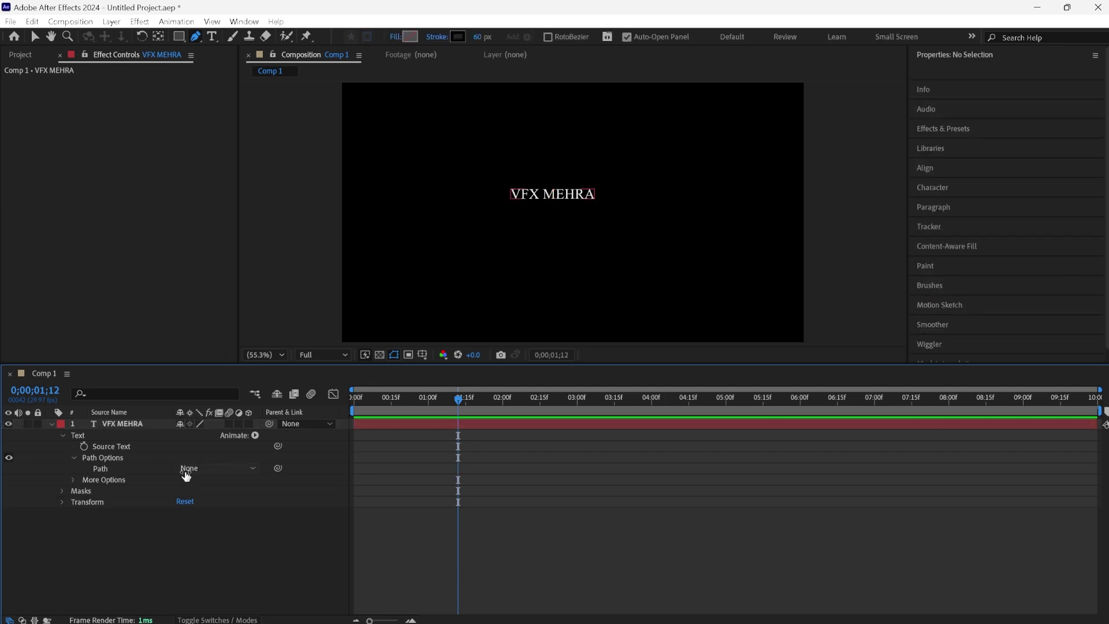
pyautogui.click(186, 471)
pyautogui.click(218, 503)
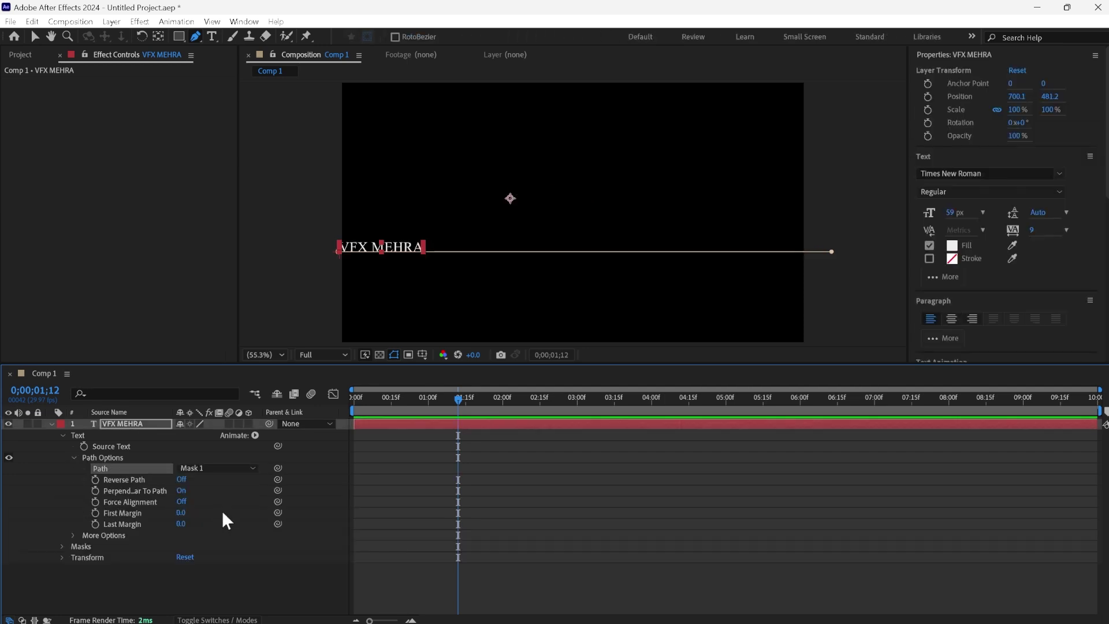
# Select all the VFX MEHRA text with the Type tool and place the cursor at its end
pyautogui.click(51, 423)
pyautogui.click(134, 528)
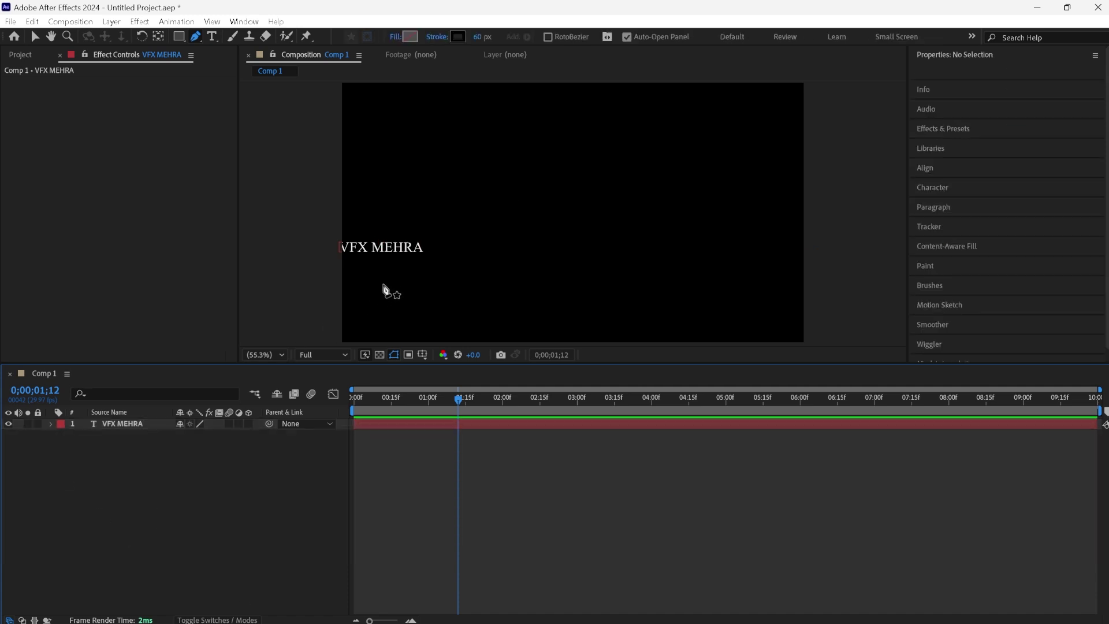
pyautogui.click(137, 423)
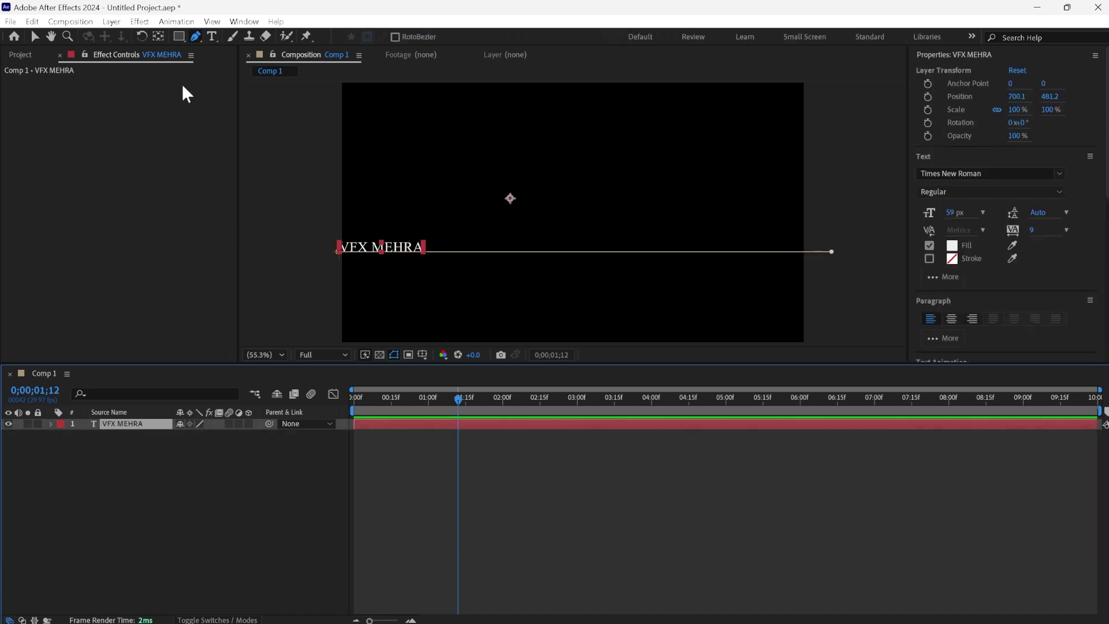
pyautogui.click(211, 37)
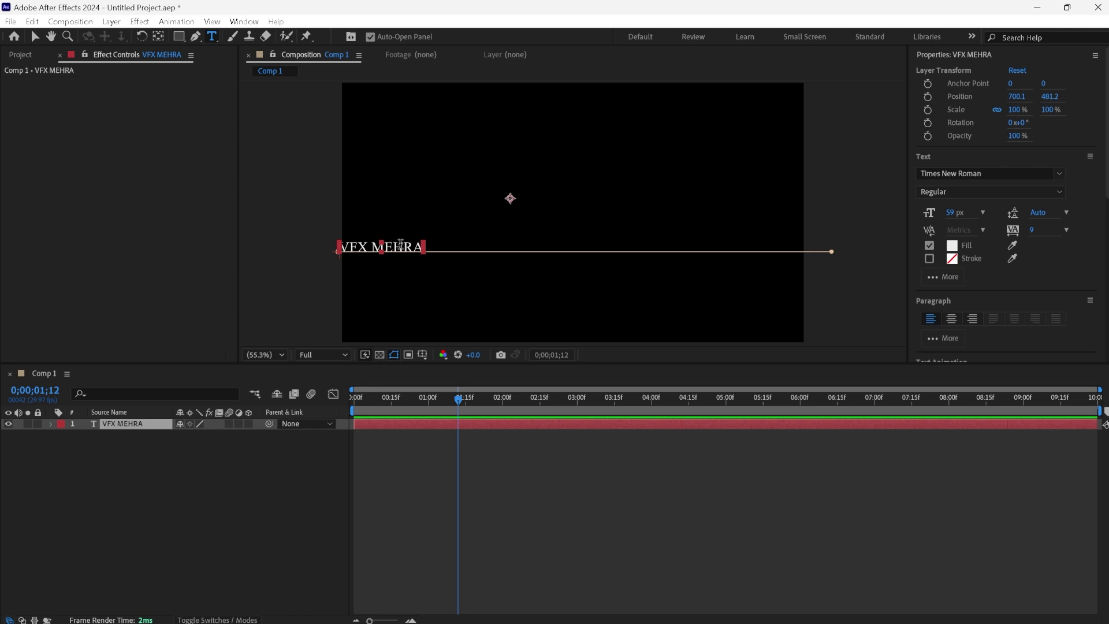
pyautogui.moveTo(423, 246); pyautogui.dragTo(283, 294)
pyautogui.hotkey('ctrl', 'c')
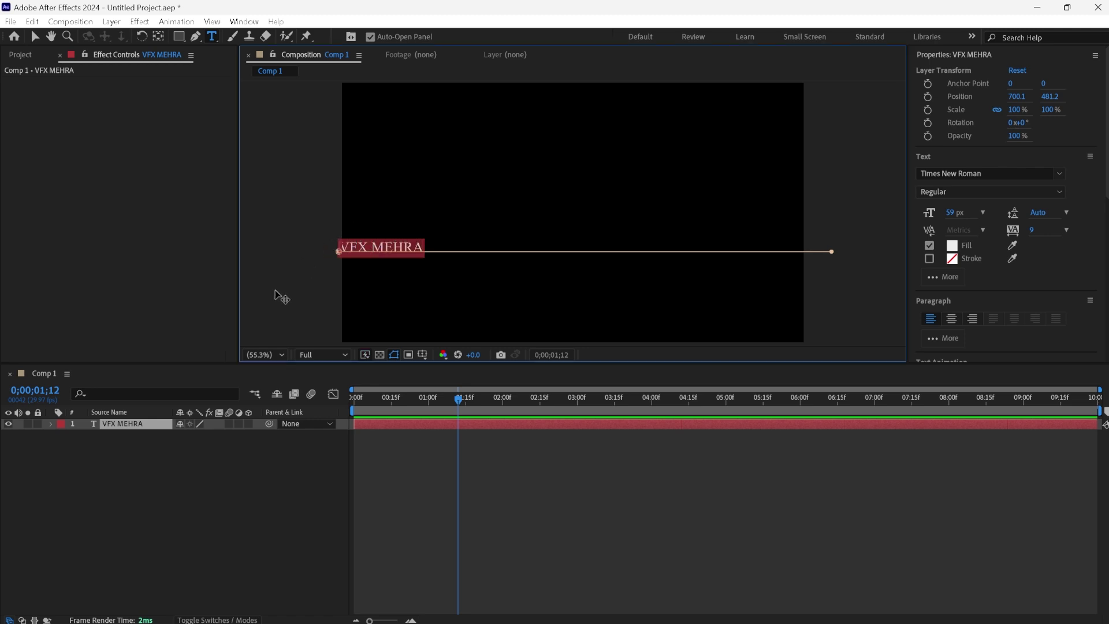
pyautogui.click(438, 248)
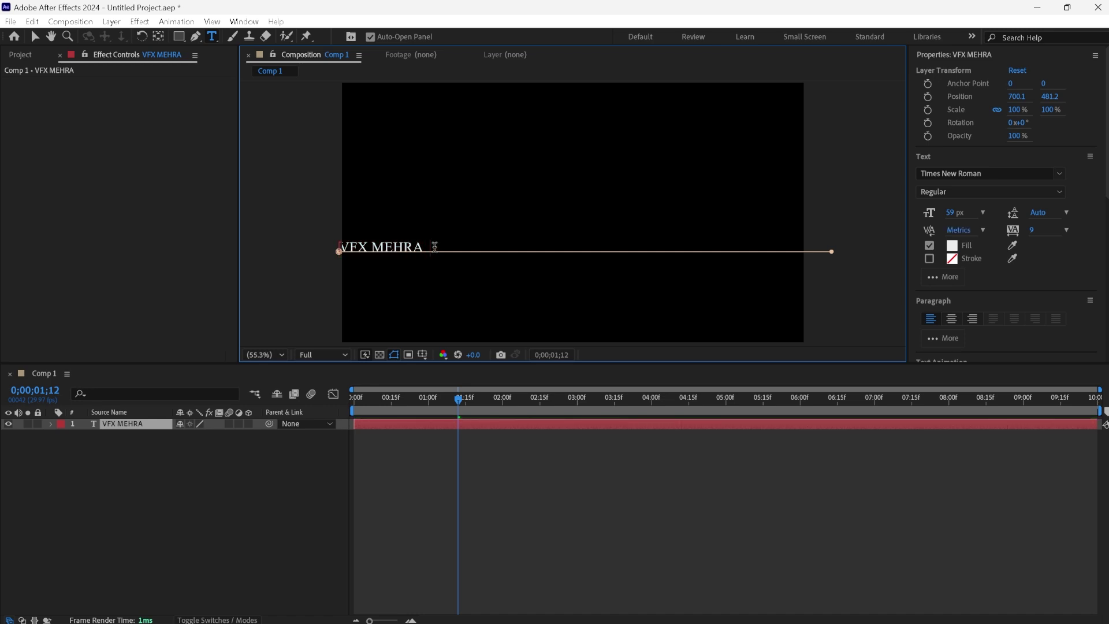
# Paste four more copies of 'VFX MEHRA' so it repeats five times along the line
pyautogui.hotkey('ctrl', 'v')
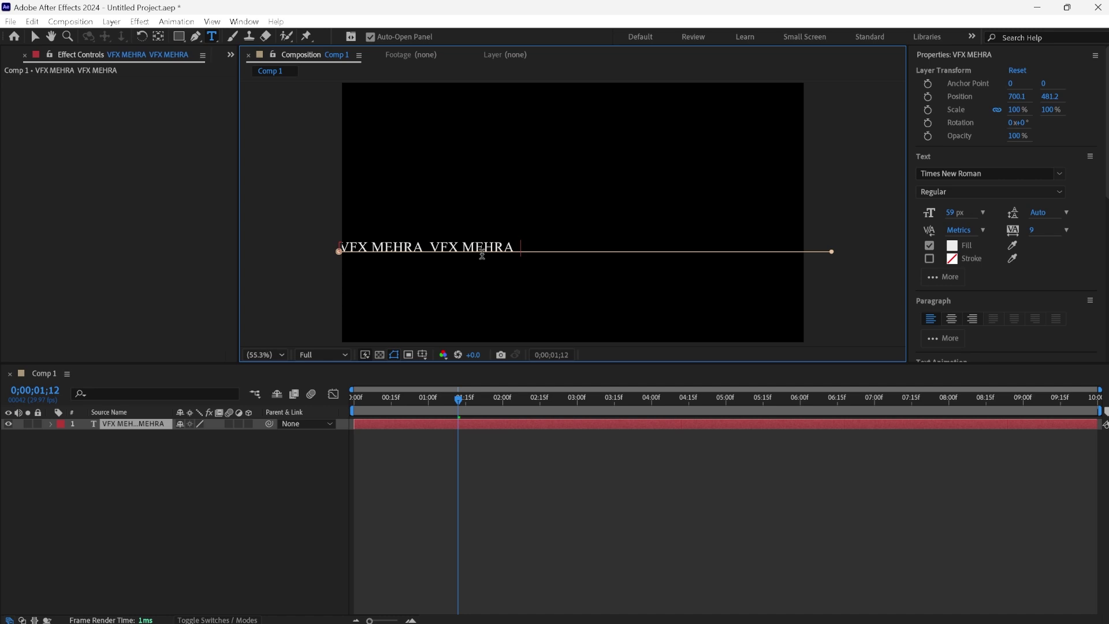
pyautogui.hotkey('ctrl', 'v')
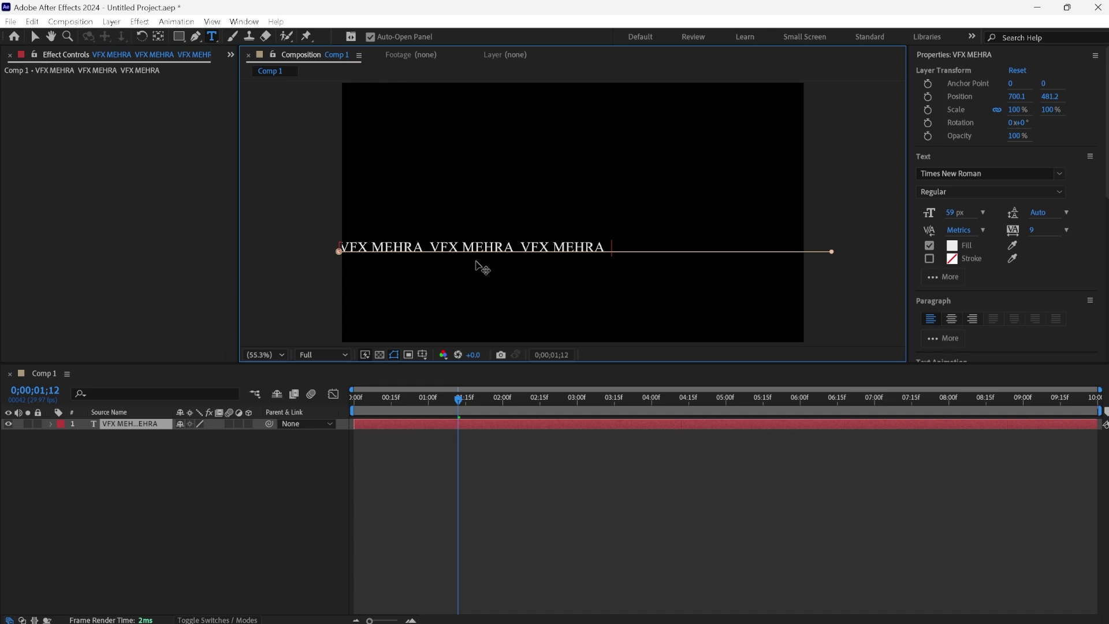
pyautogui.hotkey('ctrl', 'v')
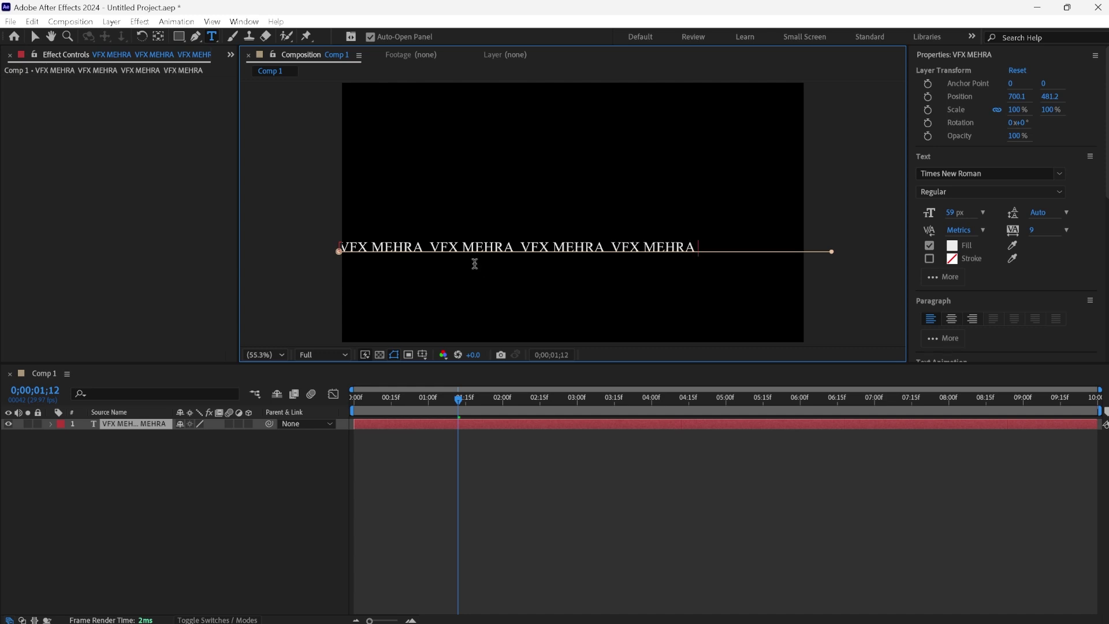
pyautogui.hotkey('ctrl', 'v')
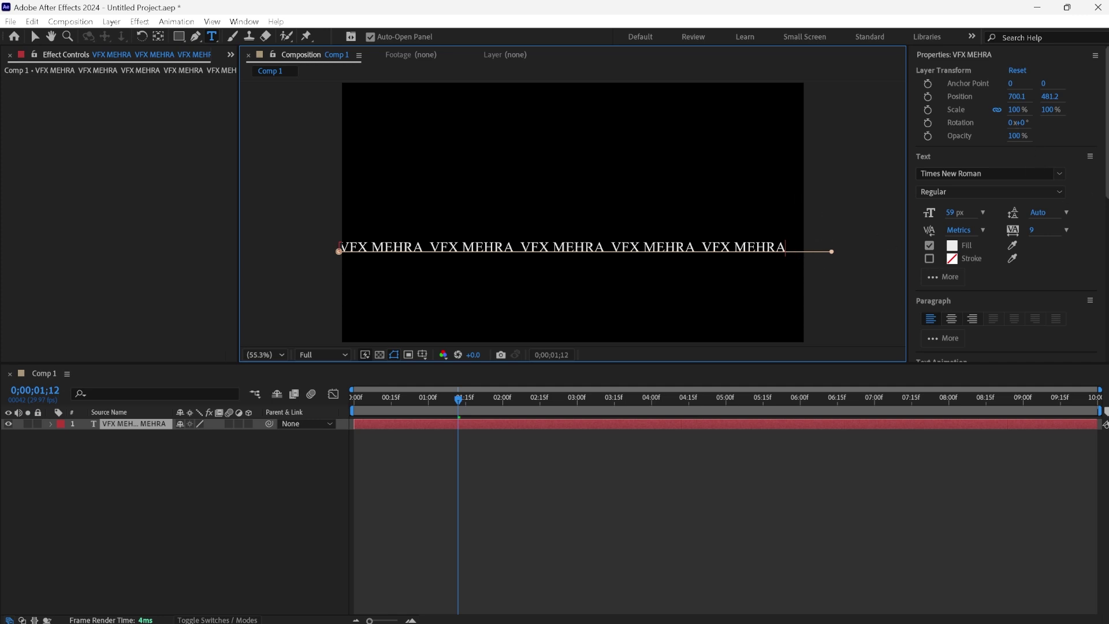
pyautogui.scroll(-3, 981, 191)
pyautogui.scroll(3, 981, 191)
pyautogui.scroll(-5, 1004, 202)
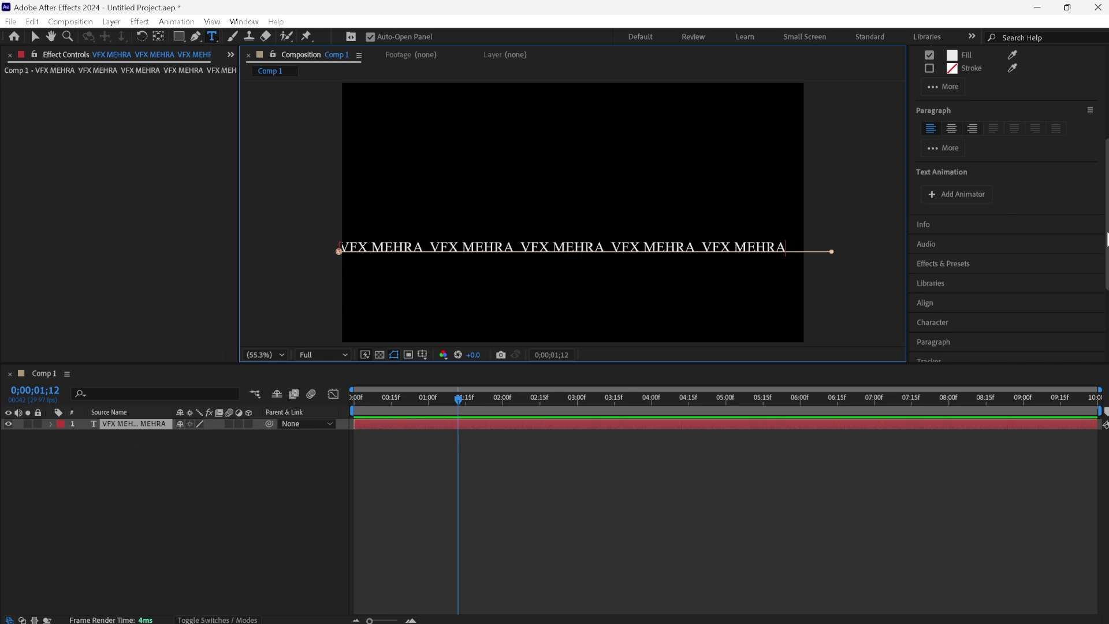
# Search effects for 'motion' and drag Stylize > Motion Tile onto the VFX MEHRA layer
pyautogui.click(945, 264)
pyautogui.write('colora')
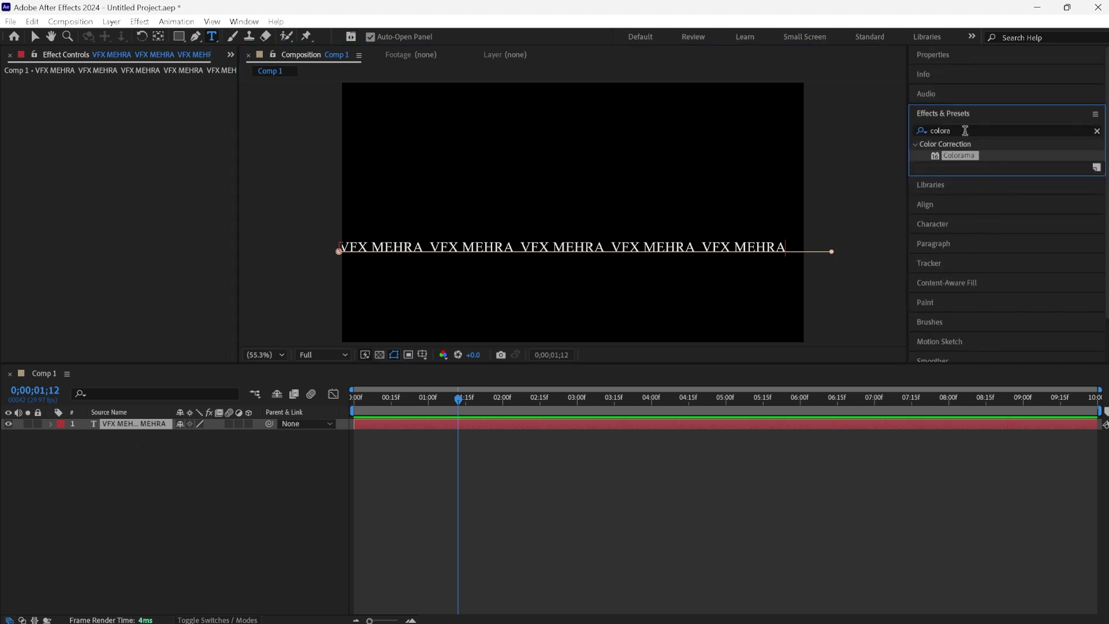
pyautogui.click(965, 130)
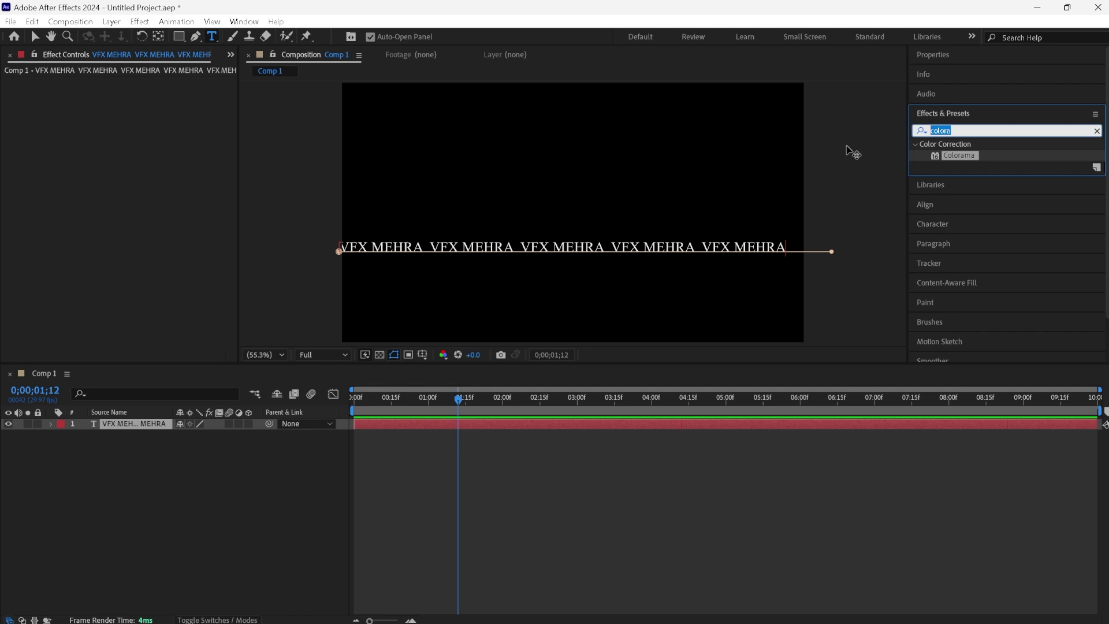
pyautogui.write('motio')
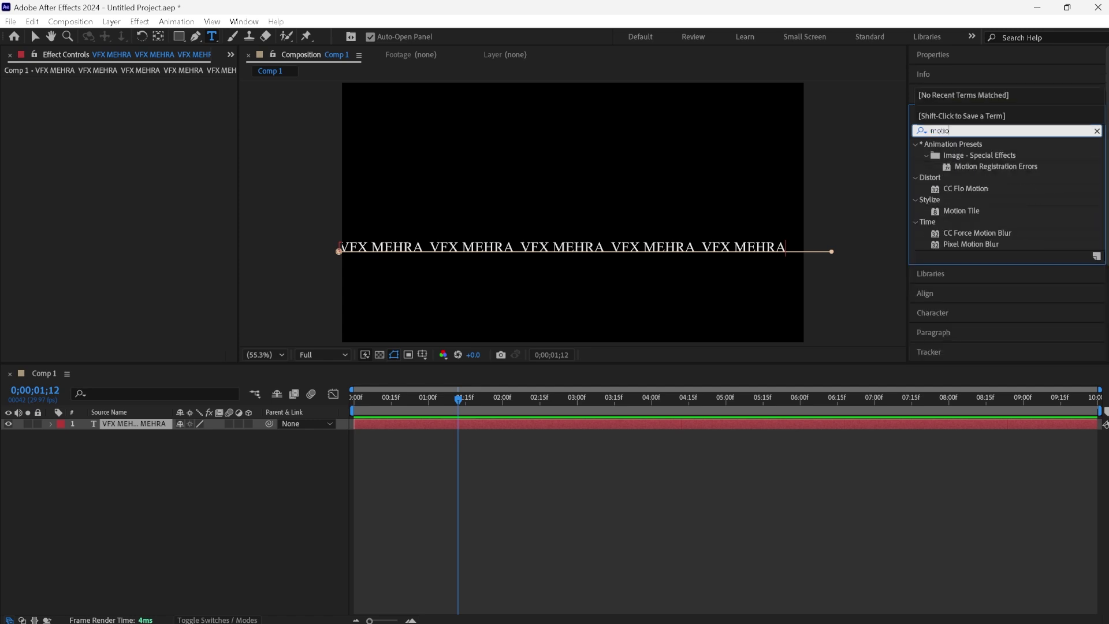
pyautogui.write('n')
pyautogui.moveTo(958, 210)
pyautogui.mouseDown()
pyautogui.moveTo(181, 474)
pyautogui.moveTo(147, 425)
pyautogui.mouseUp()
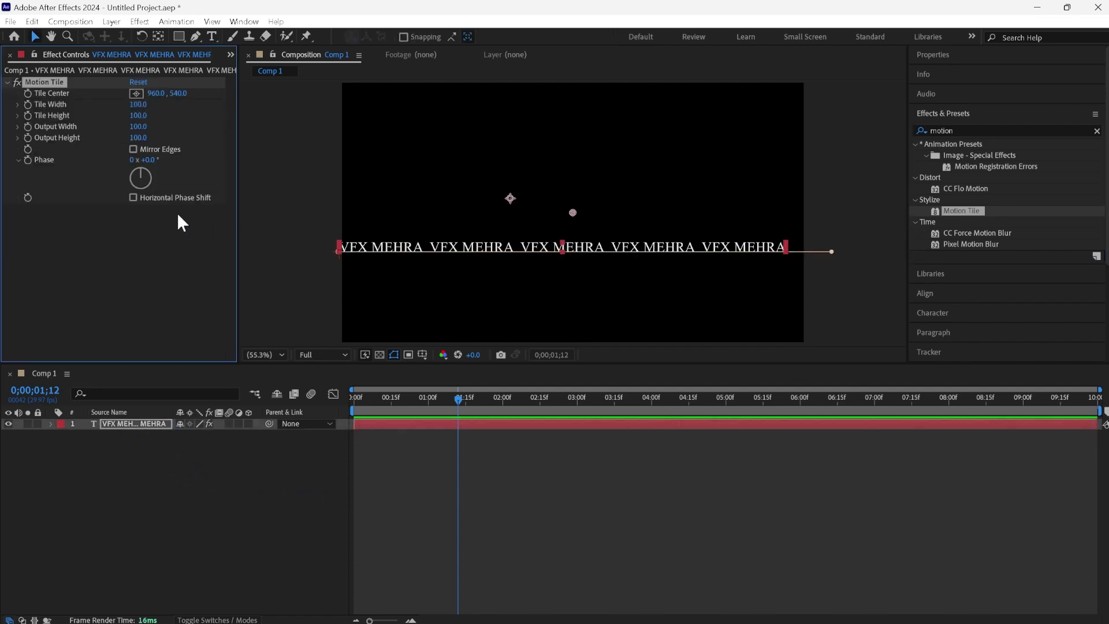
pyautogui.click(459, 409)
# Keyframe Motion Tile's Tile Center at the start to -41.6, 663.9
pyautogui.press('Home')
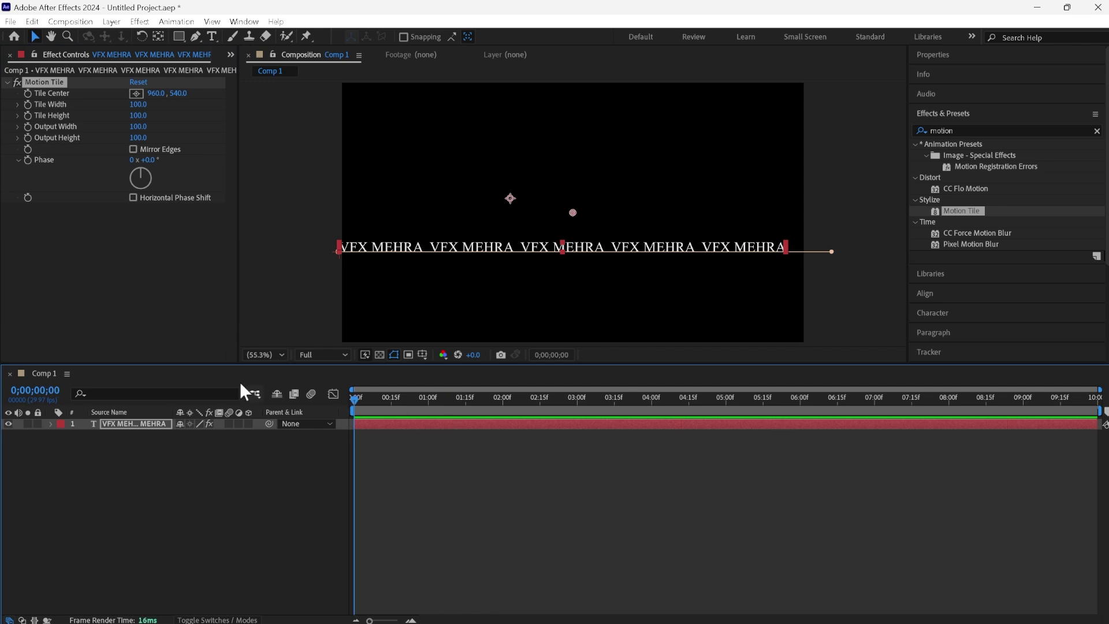
pyautogui.click(27, 93)
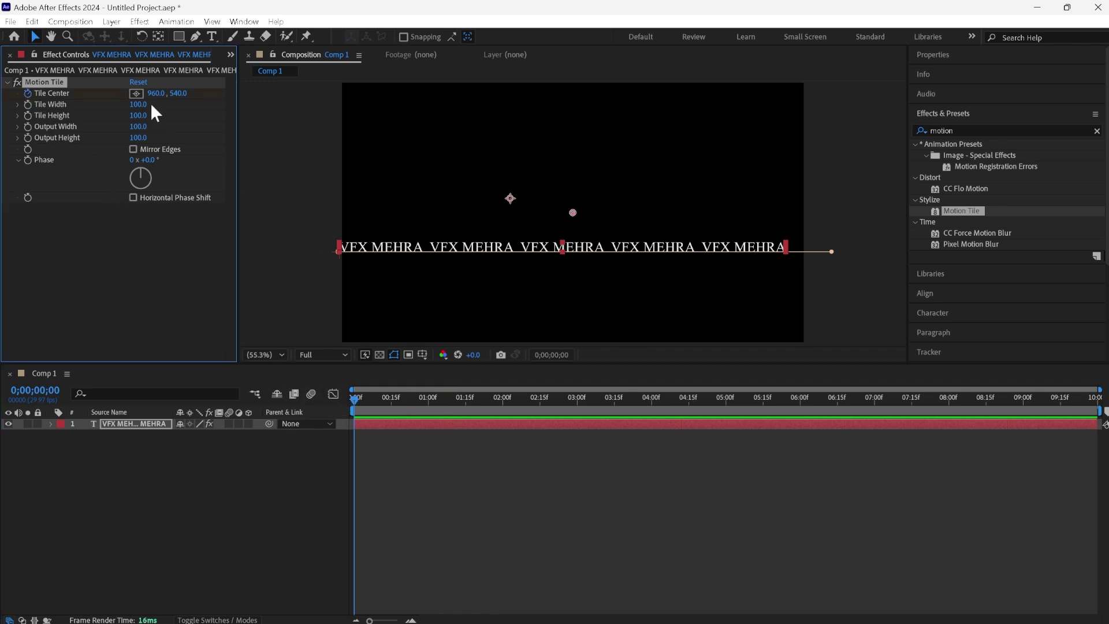
pyautogui.click(136, 92)
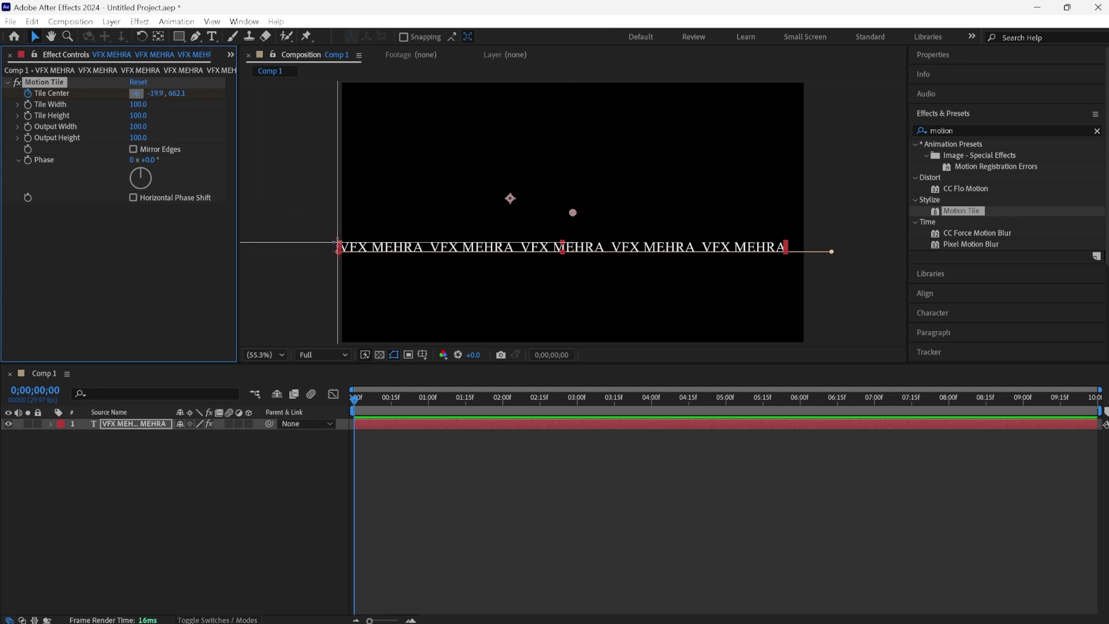
pyautogui.click(331, 242)
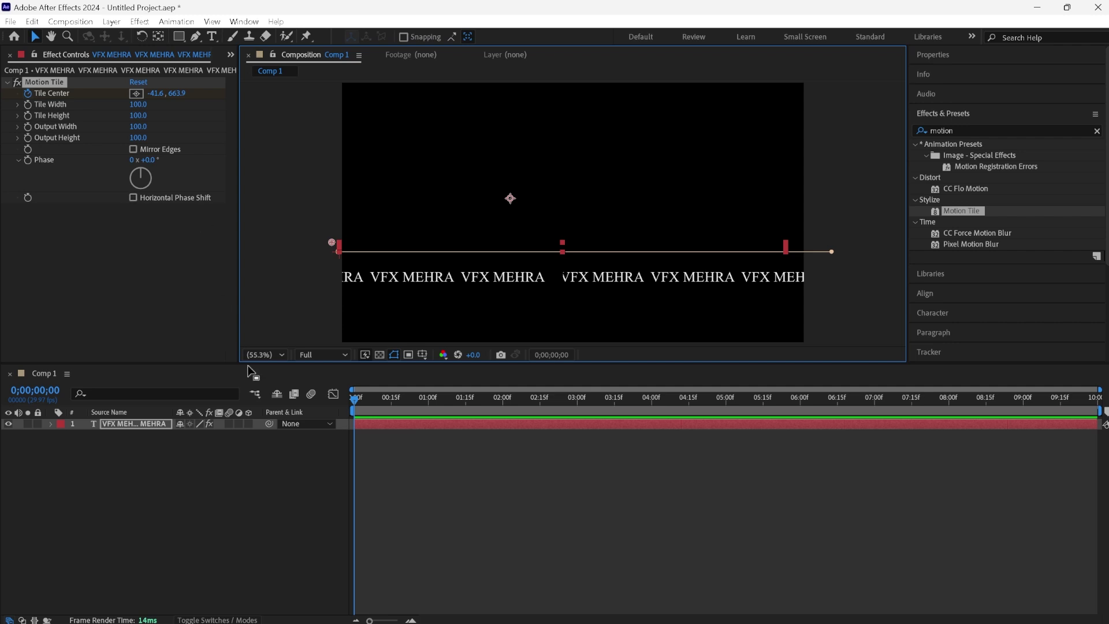
# Add an end Tile Center keyframe at 1984.5, 801.4 at 0;00;09;29, then scrub back to check
pyautogui.moveTo(355, 399); pyautogui.dragTo(956, 399)
pyautogui.press('End')
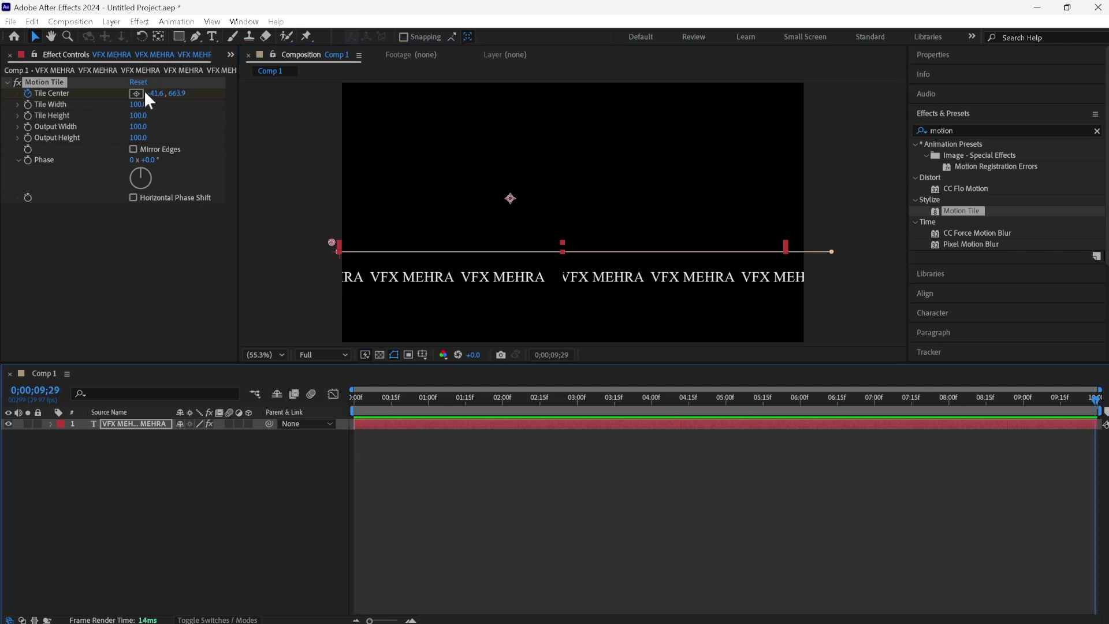
pyautogui.click(136, 93)
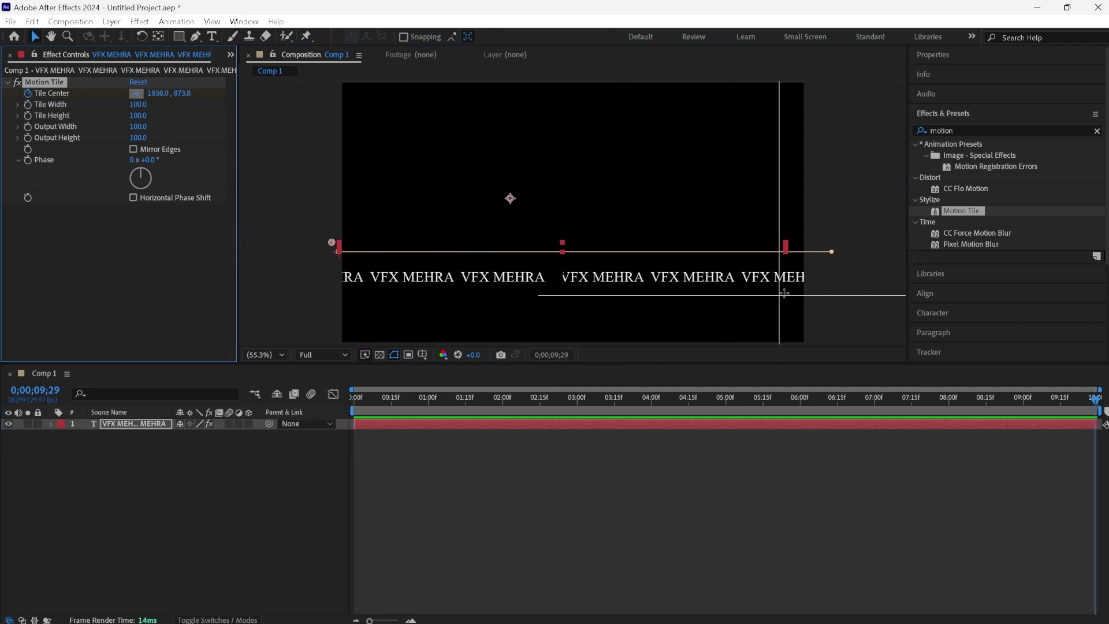
pyautogui.click(819, 275)
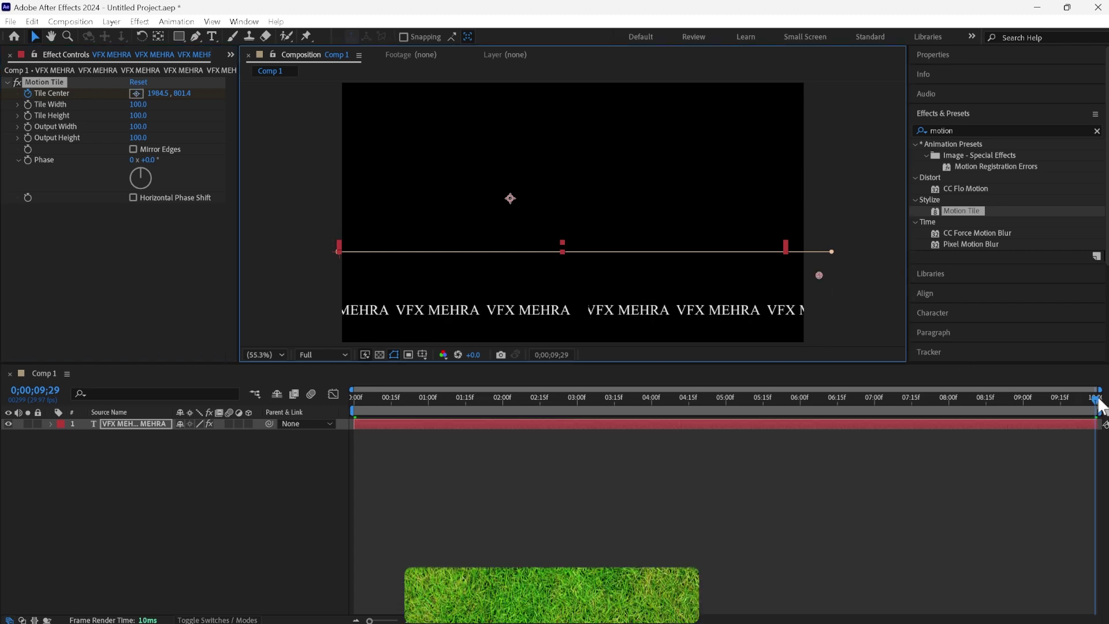
pyautogui.moveTo(624, 399); pyautogui.dragTo(272, 414)
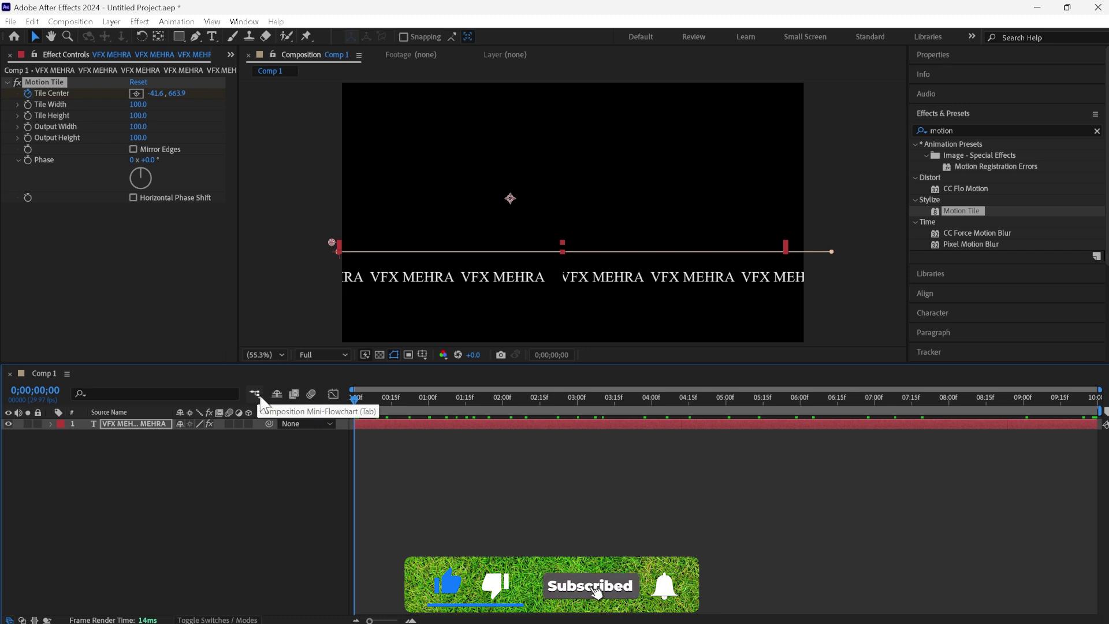
pyautogui.click(44, 91)
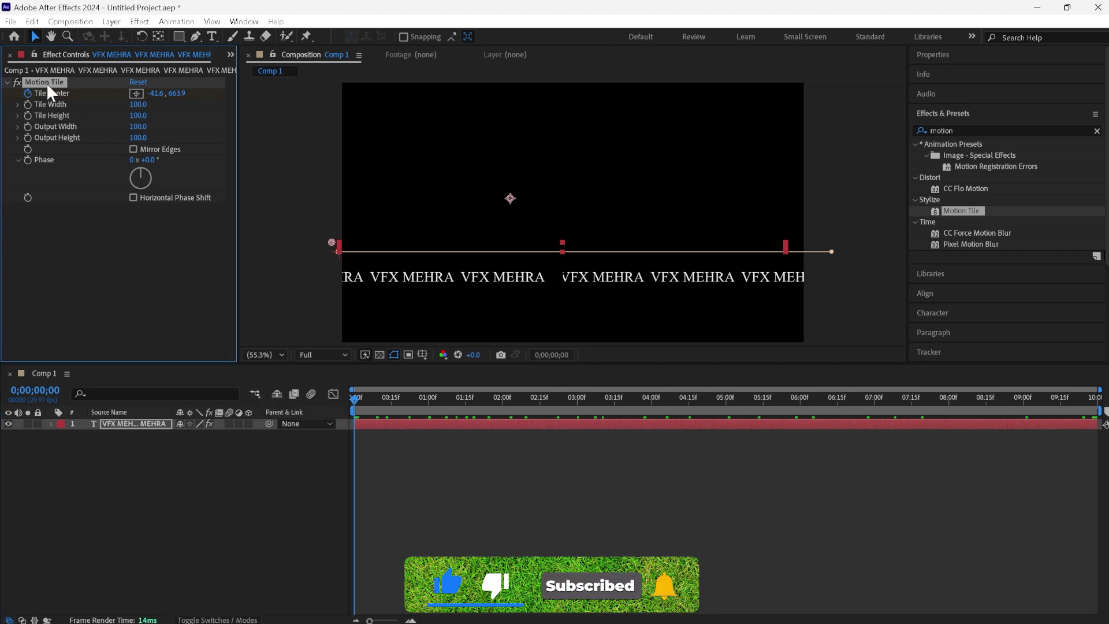
# Replace Motion Tile on the VFX MEHRA layer and set its Output Width to 500
pyautogui.press('Delete')
pyautogui.click(151, 445)
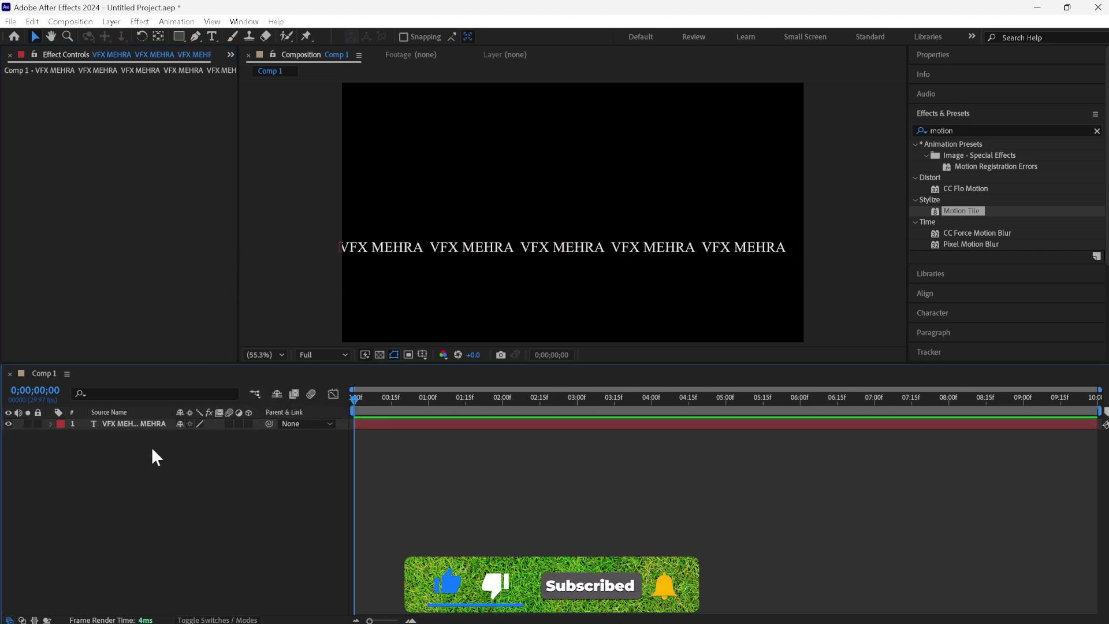
pyautogui.click(146, 424)
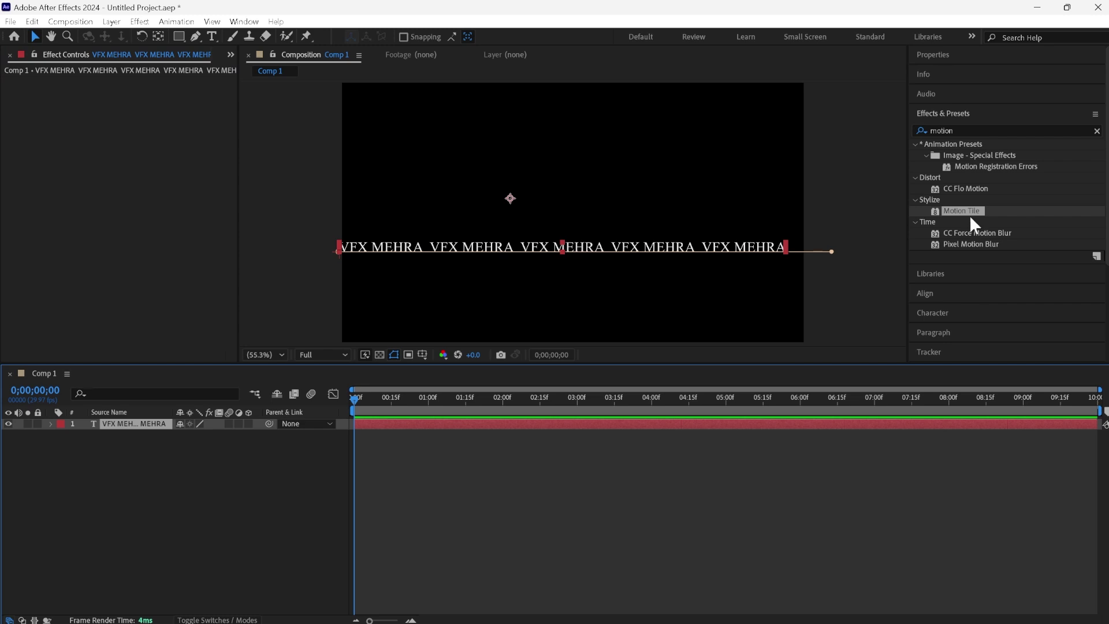
pyautogui.moveTo(967, 211); pyautogui.dragTo(137, 424)
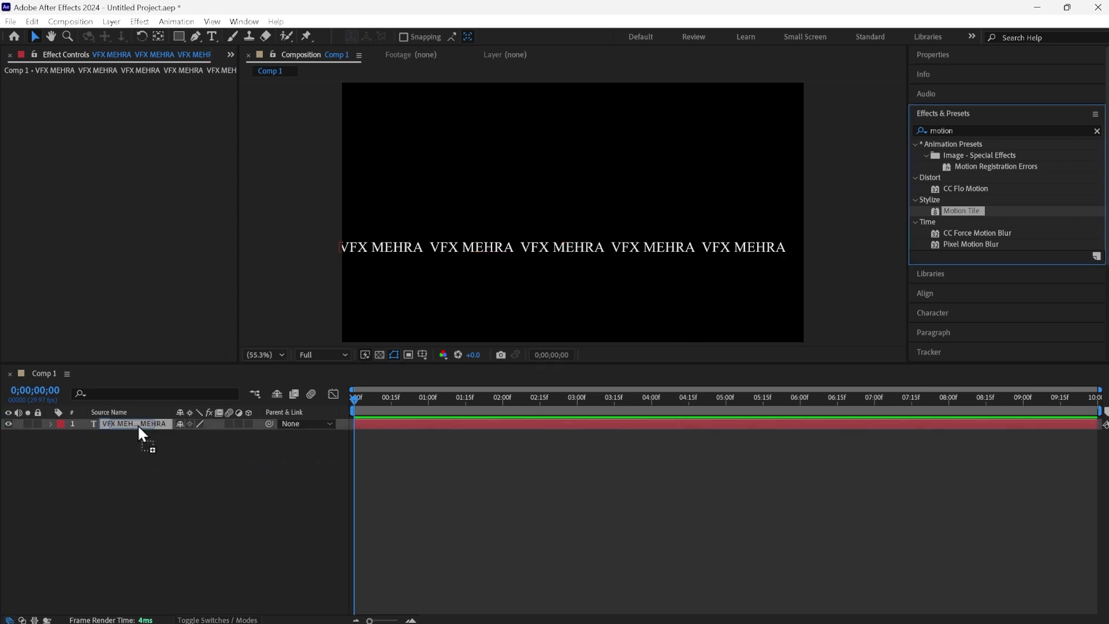
pyautogui.click(163, 483)
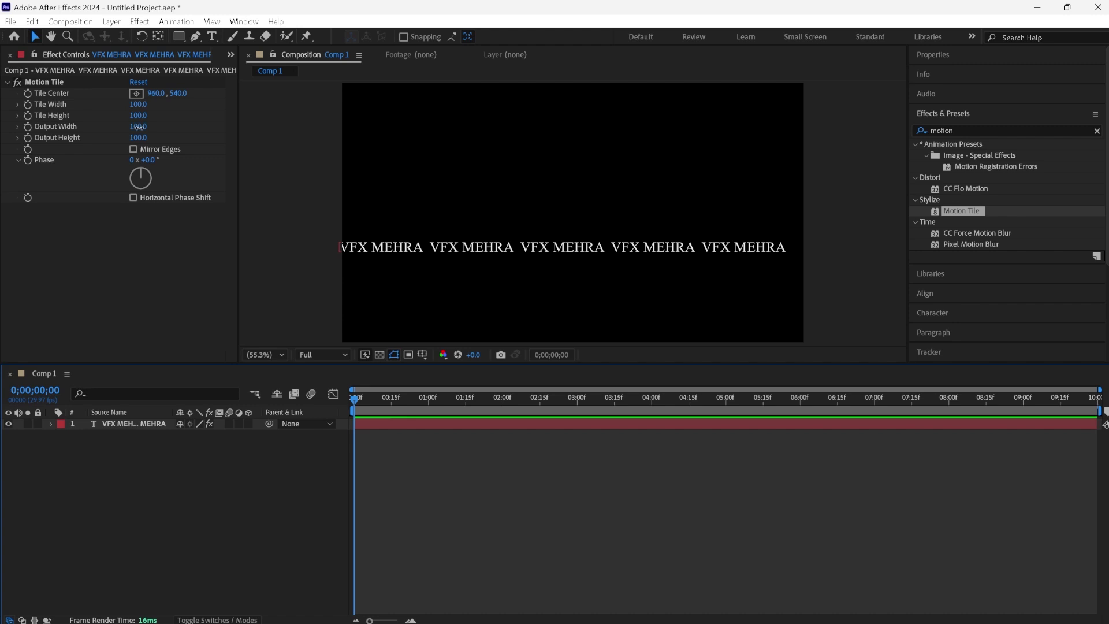
pyautogui.moveTo(139, 126); pyautogui.dragTo(164, 129)
pyautogui.click(186, 512)
# Keyframe Tile Center to move horizontally from 960 to 3042, 540 at the last frame
pyautogui.click(26, 92)
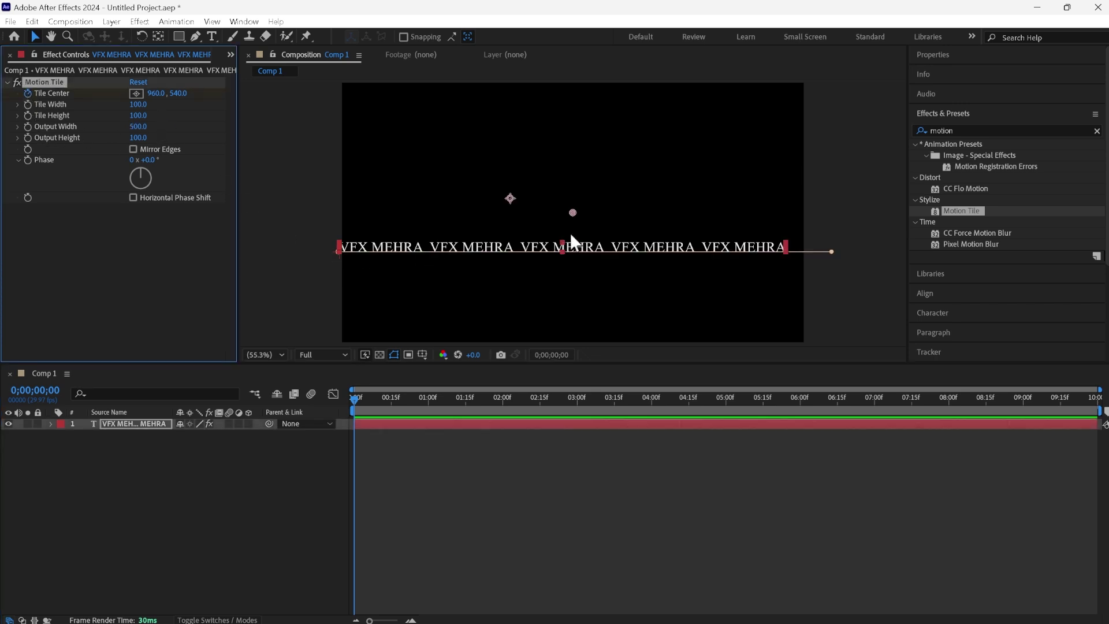
pyautogui.click(137, 93)
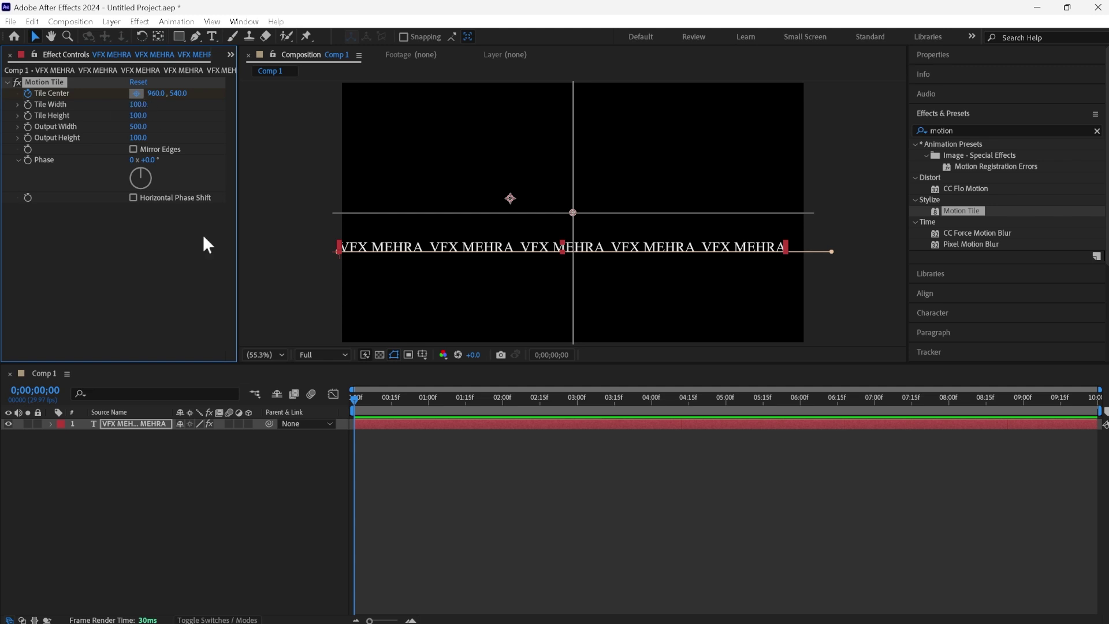
pyautogui.click(355, 397)
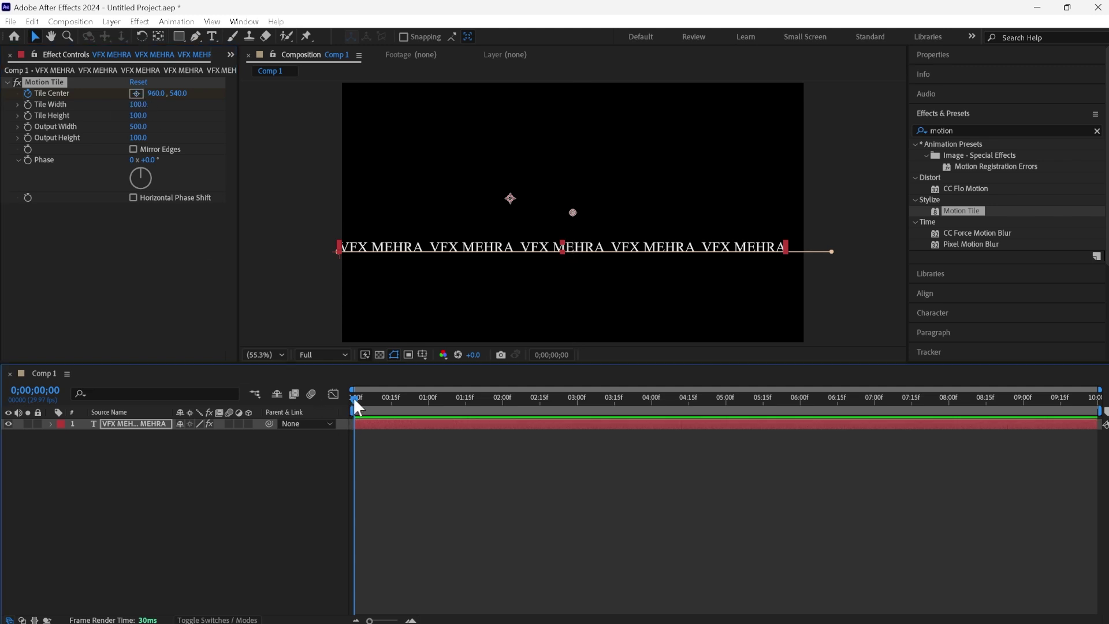
pyautogui.moveTo(353, 397); pyautogui.dragTo(1096, 397)
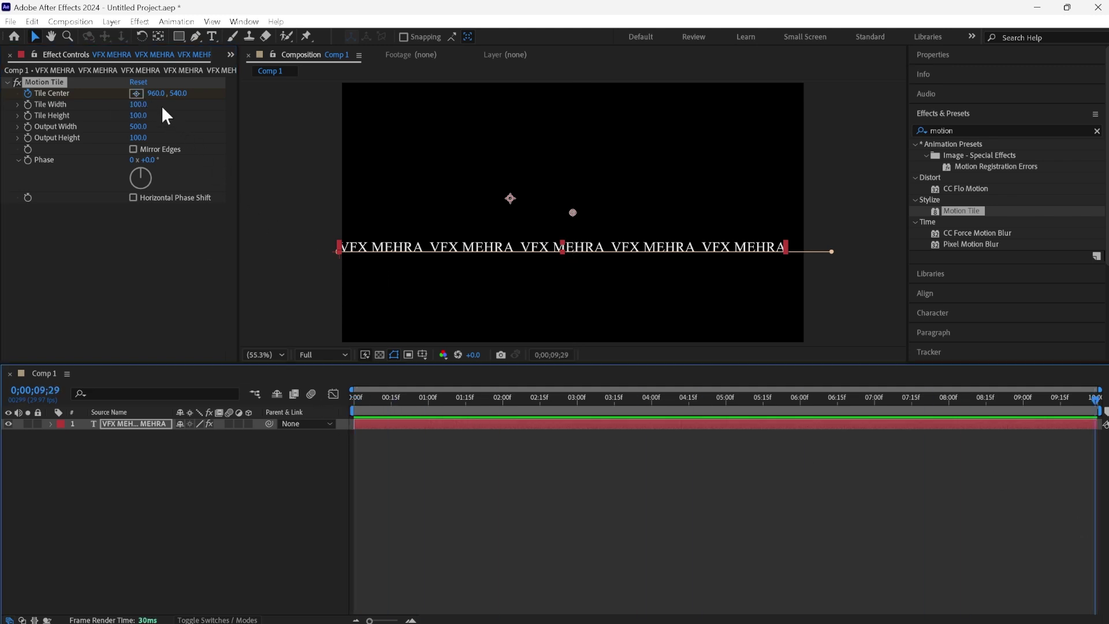
pyautogui.moveTo(156, 93)
pyautogui.mouseDown()
pyautogui.moveTo(1048, 132)
pyautogui.moveTo(416, 132)
pyautogui.mouseUp()
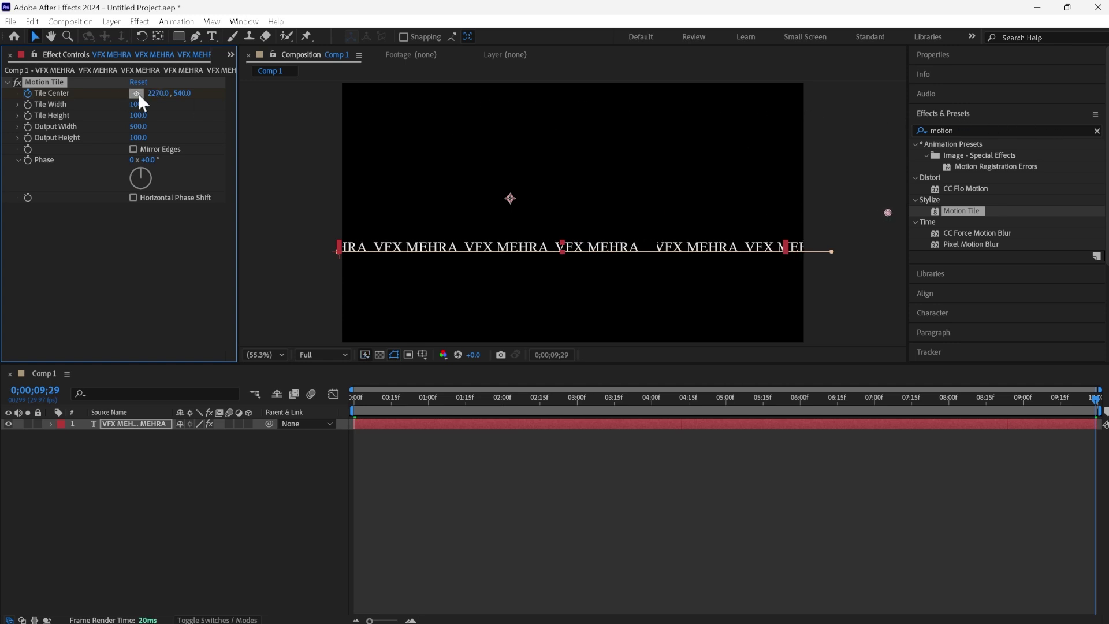
pyautogui.moveTo(153, 94); pyautogui.dragTo(660, 94)
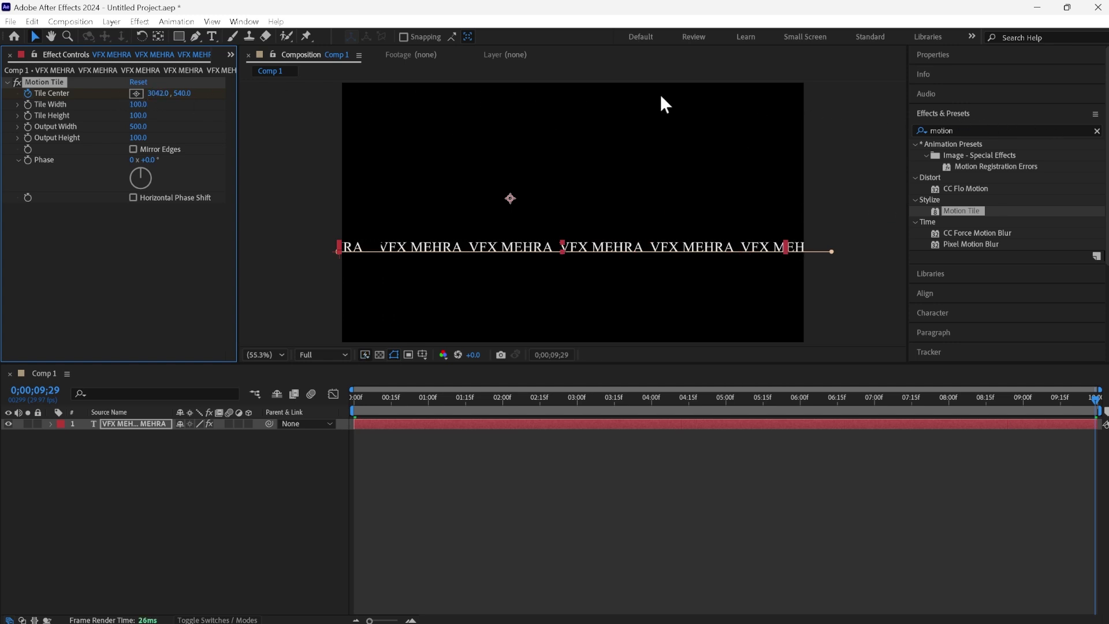
pyautogui.moveTo(1094, 392); pyautogui.dragTo(15, 473)
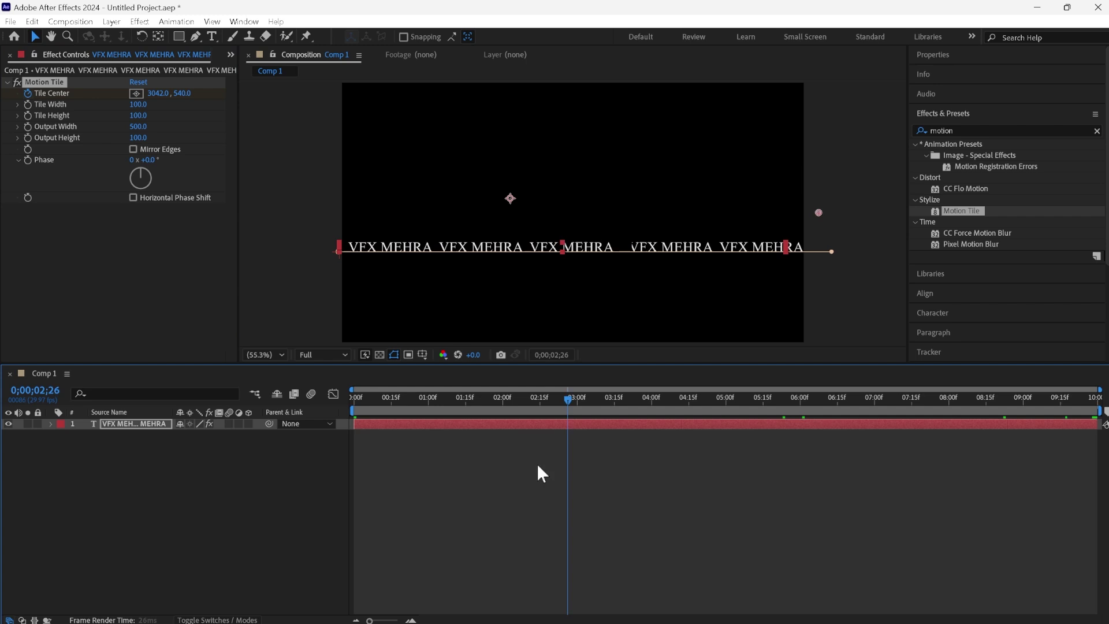
# Preview the sideways-scrolling text, then delete Motion Tile from the VFX MEHRA layer
pyautogui.click(5, 475)
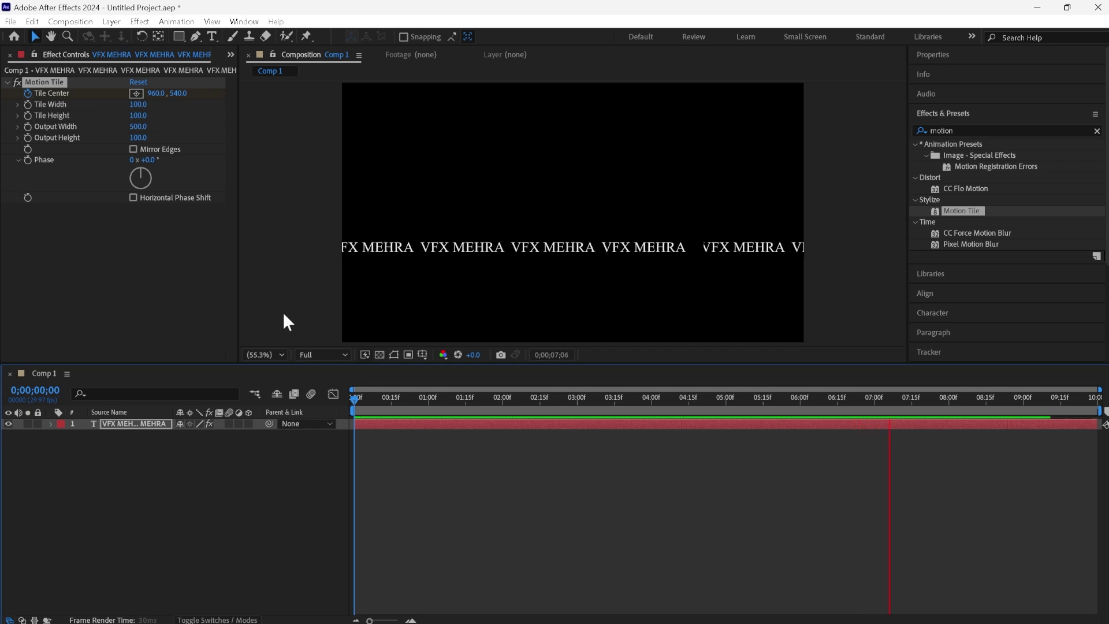
pyautogui.press('space')
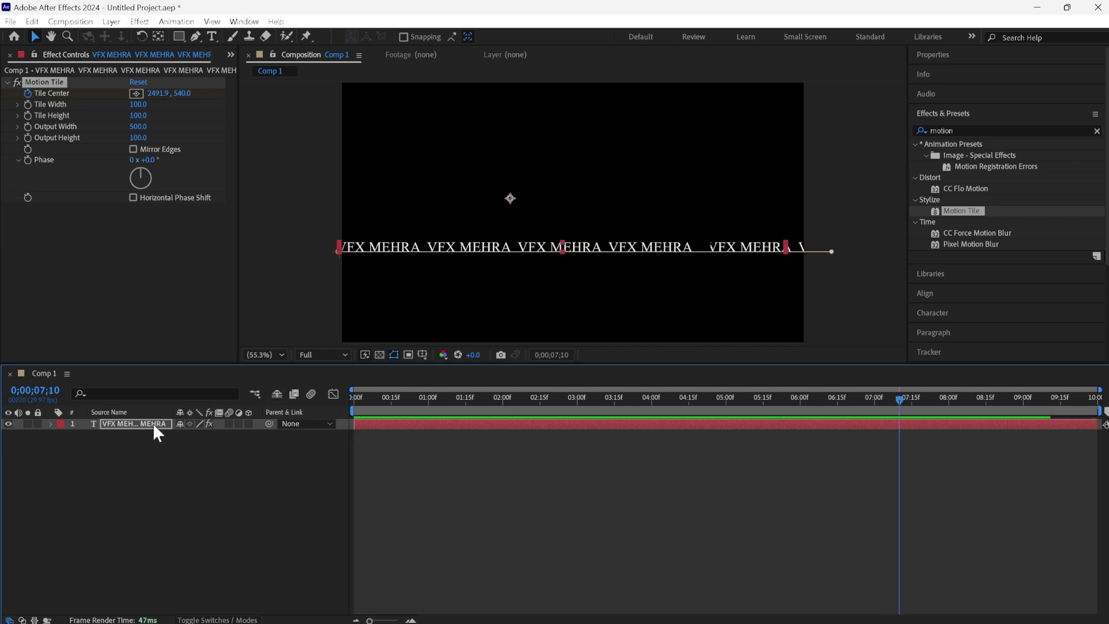
pyautogui.click(47, 82)
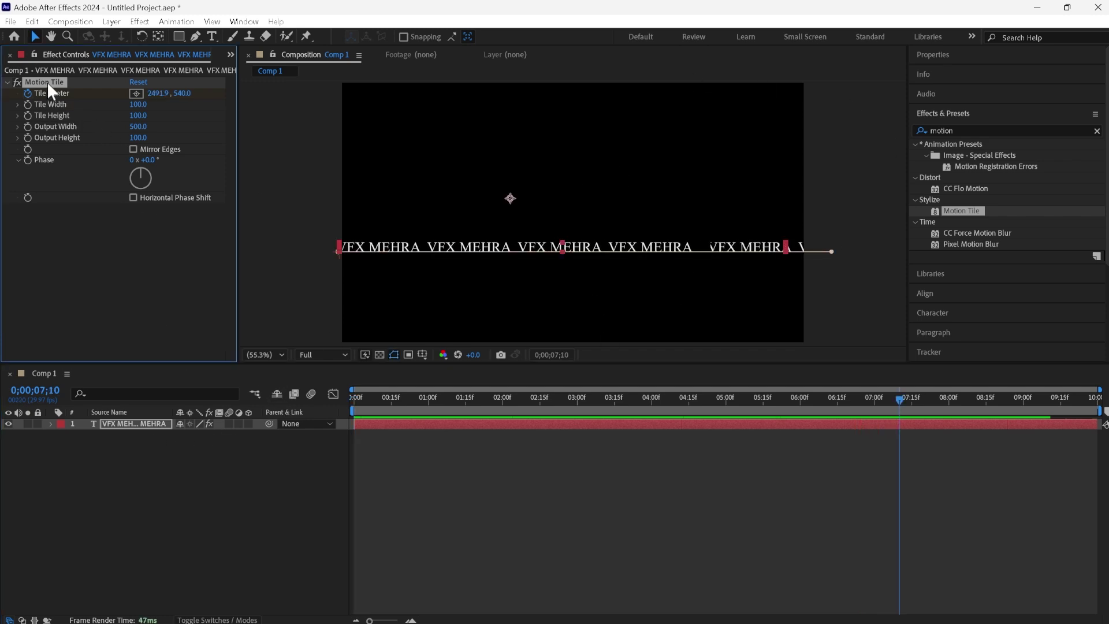
pyautogui.press('Delete')
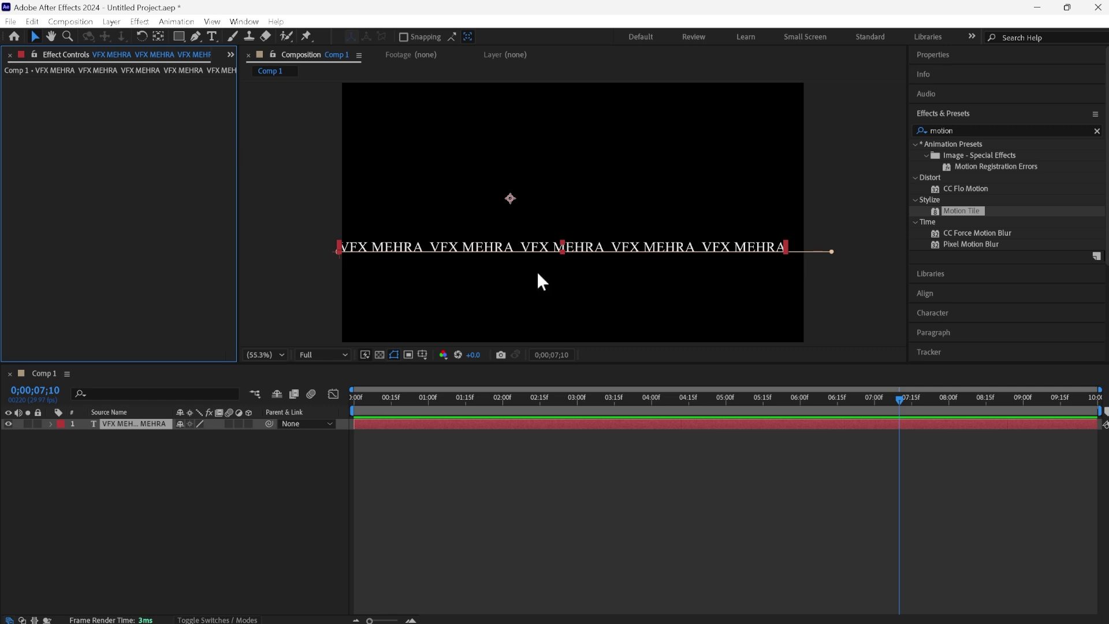
# Delete the old text layer and type a new 'VFX MEHRA' text layer in the comp
pyautogui.click(134, 424)
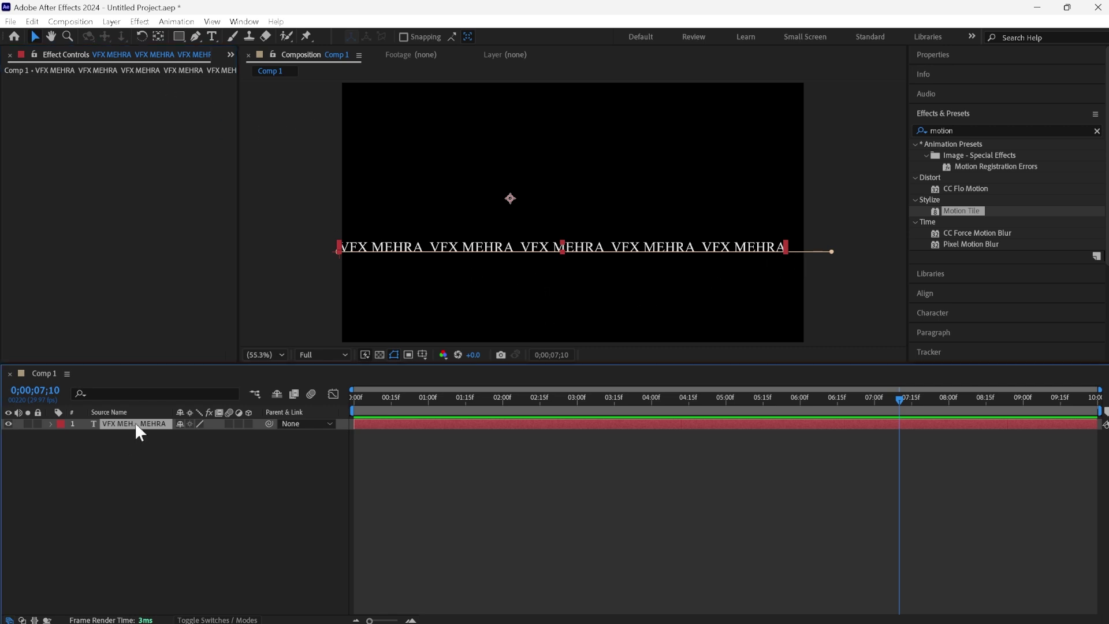
pyautogui.press('Delete')
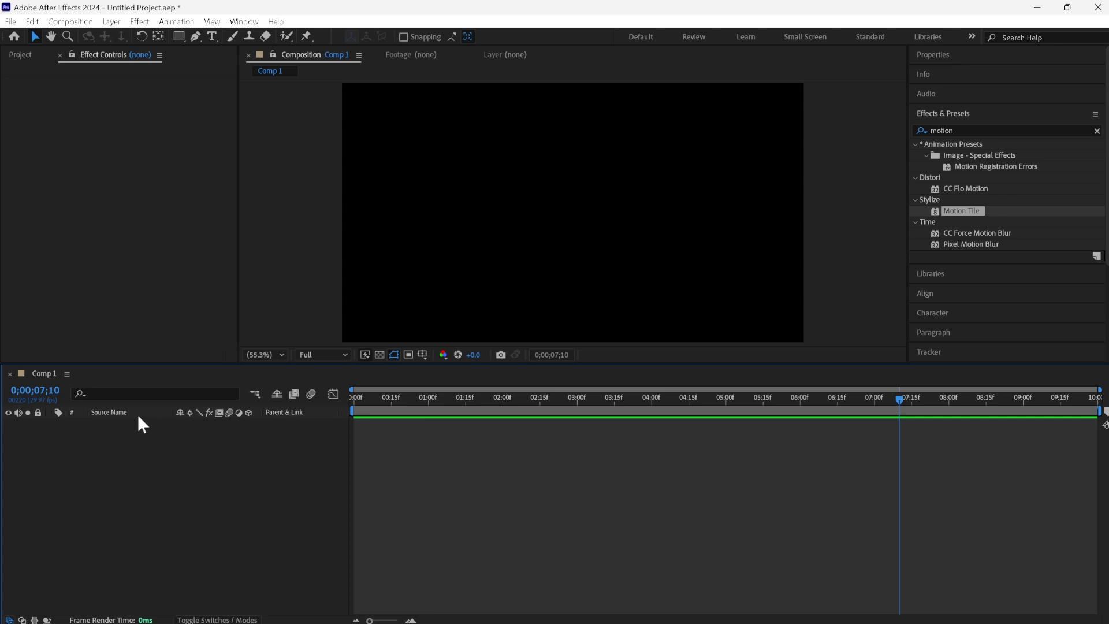
pyautogui.click(211, 36)
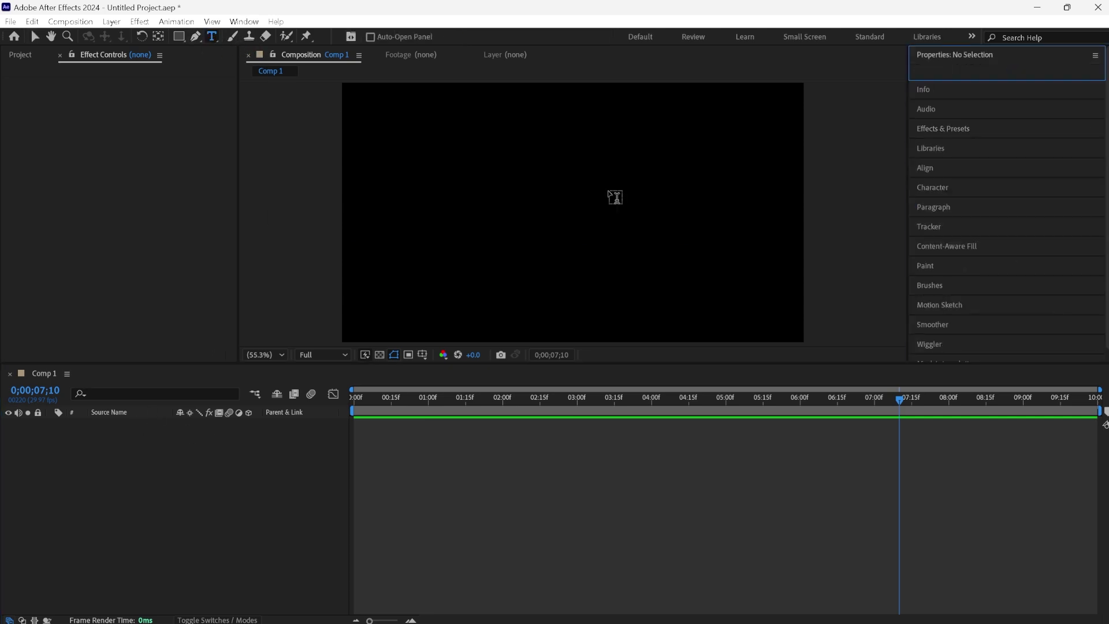
pyautogui.click(580, 207)
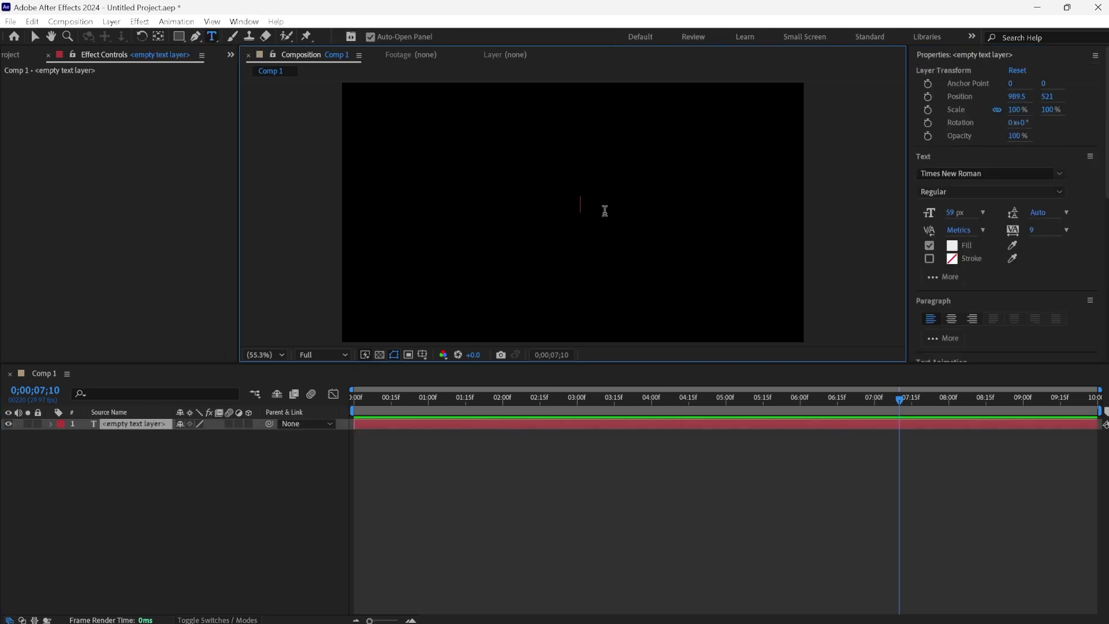
pyautogui.press('capslock')
pyautogui.write('VF')
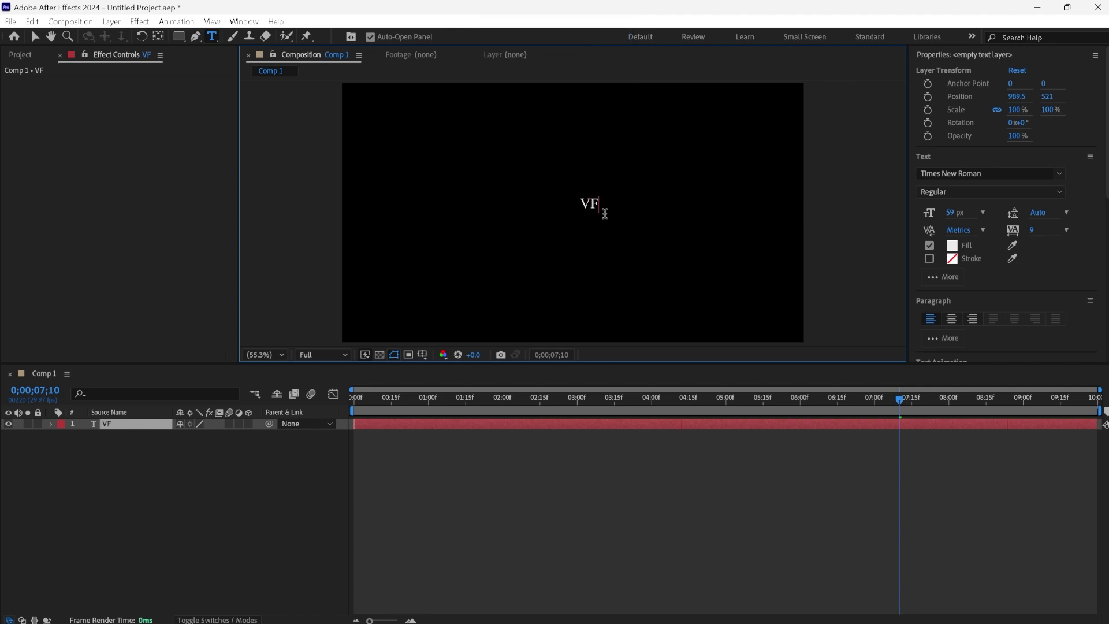
pyautogui.write('X ')
pyautogui.write('MEHRA')
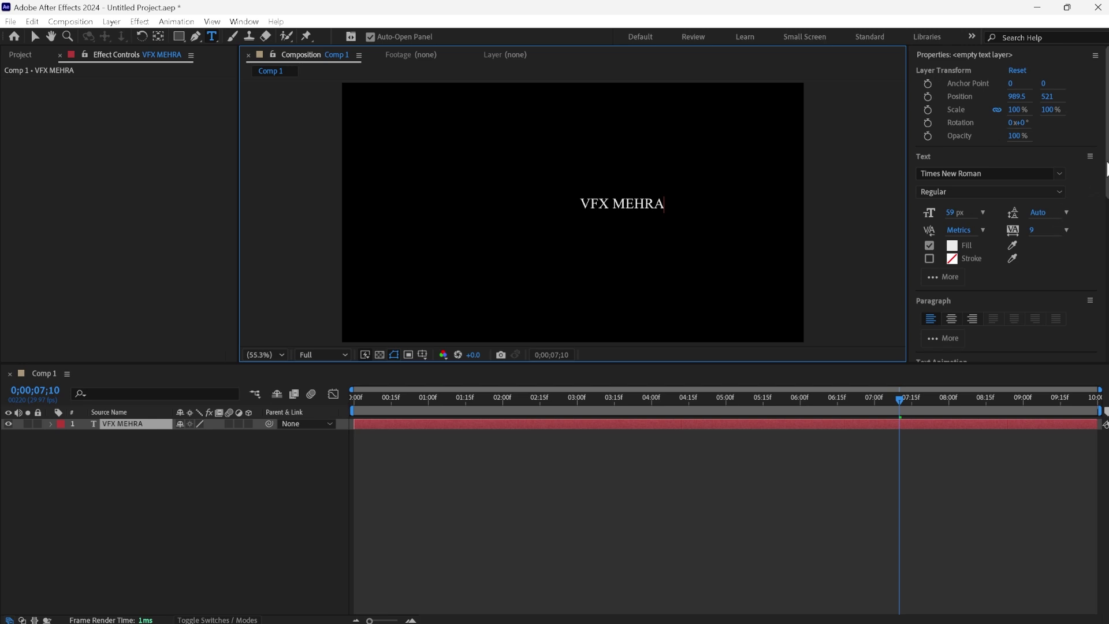
# Centre the new text horizontally and vertically in the composition using Align
pyautogui.moveTo(1106, 173); pyautogui.dragTo(1106, 260)
pyautogui.scroll(-2, 966, 238)
pyautogui.click(937, 235)
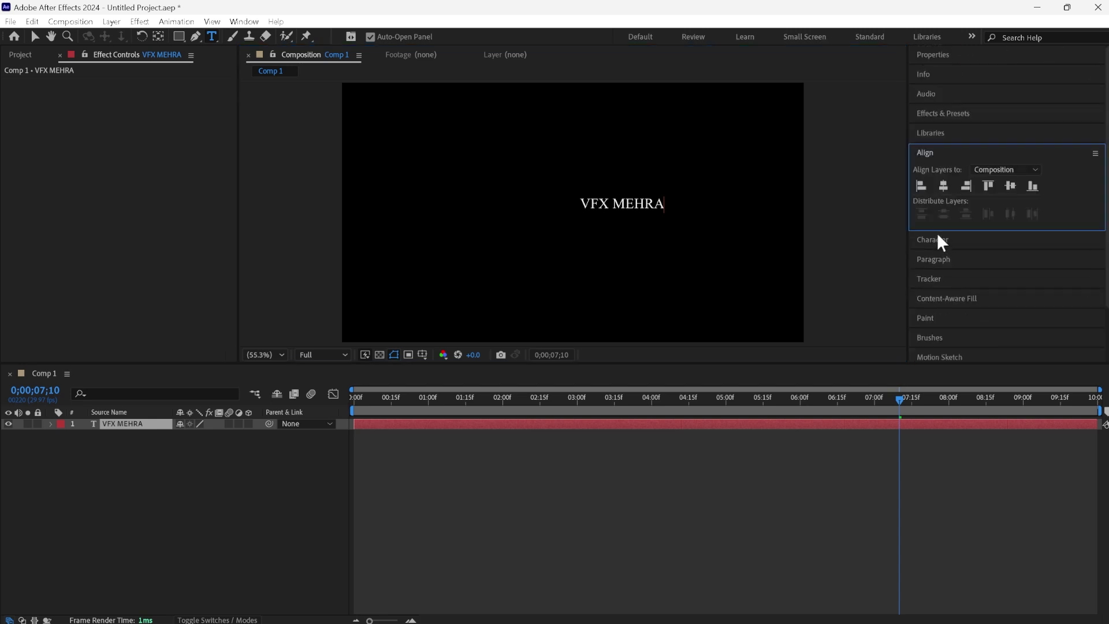
pyautogui.click(943, 186)
pyautogui.press('capslock')
pyautogui.click(1009, 185)
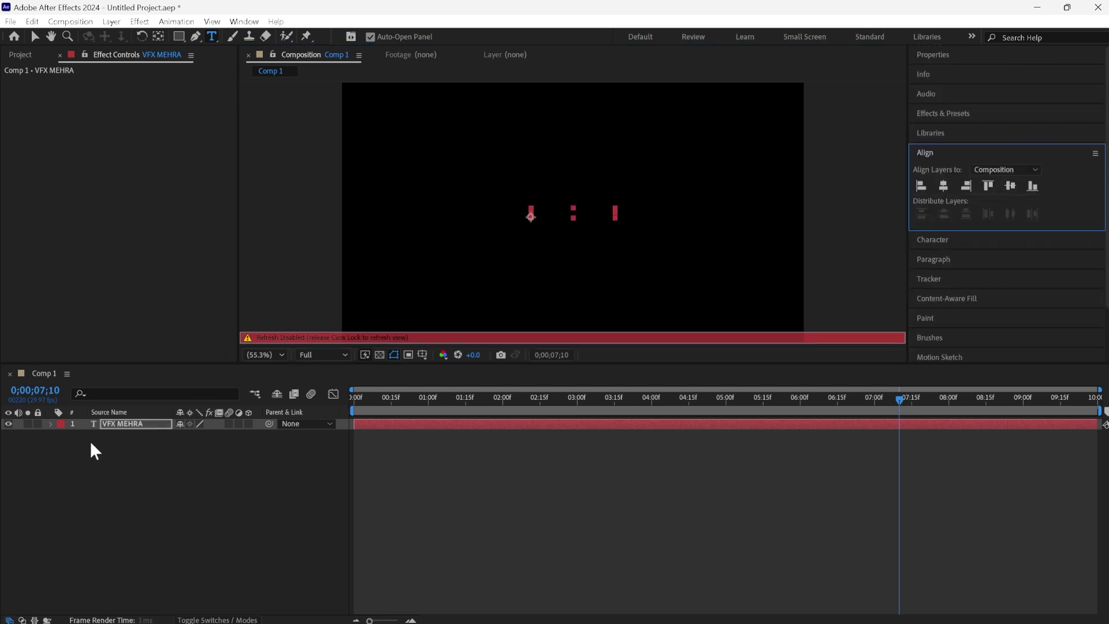
pyautogui.press('capslock')
pyautogui.click(196, 522)
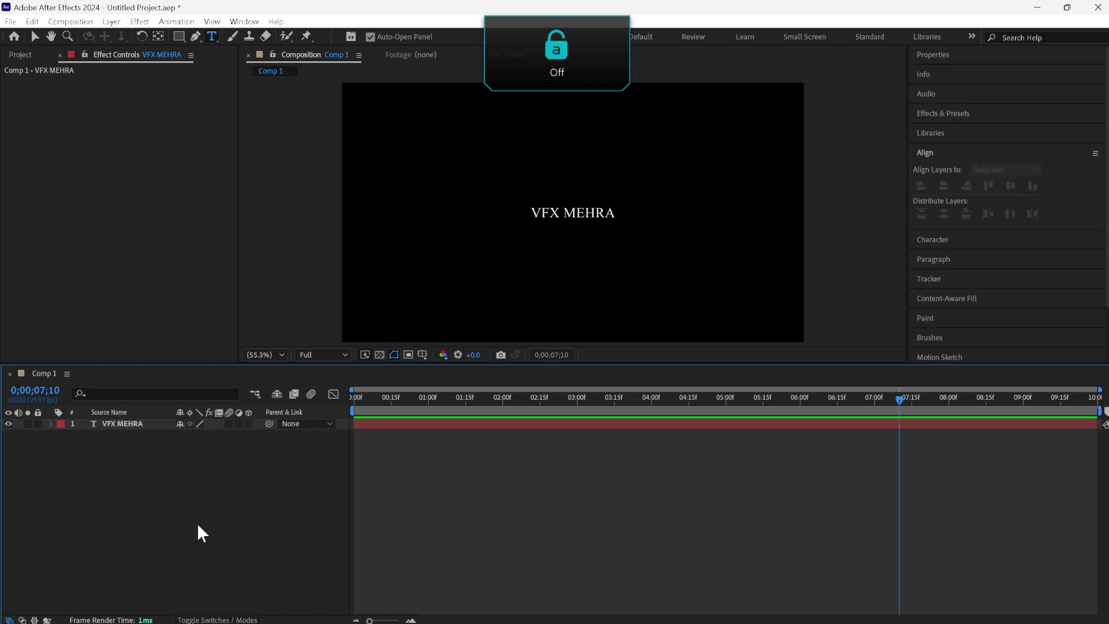
# Draw a circular Mask 1 around the VFX MEHRA text with the Ellipse Tool
pyautogui.click(185, 37)
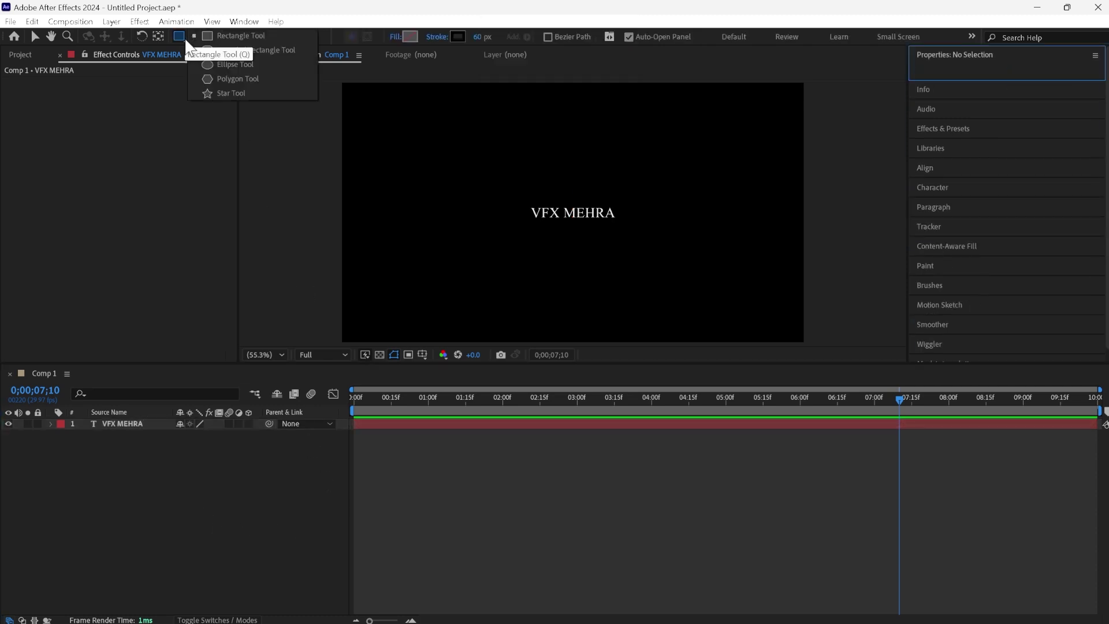
pyautogui.click(224, 62)
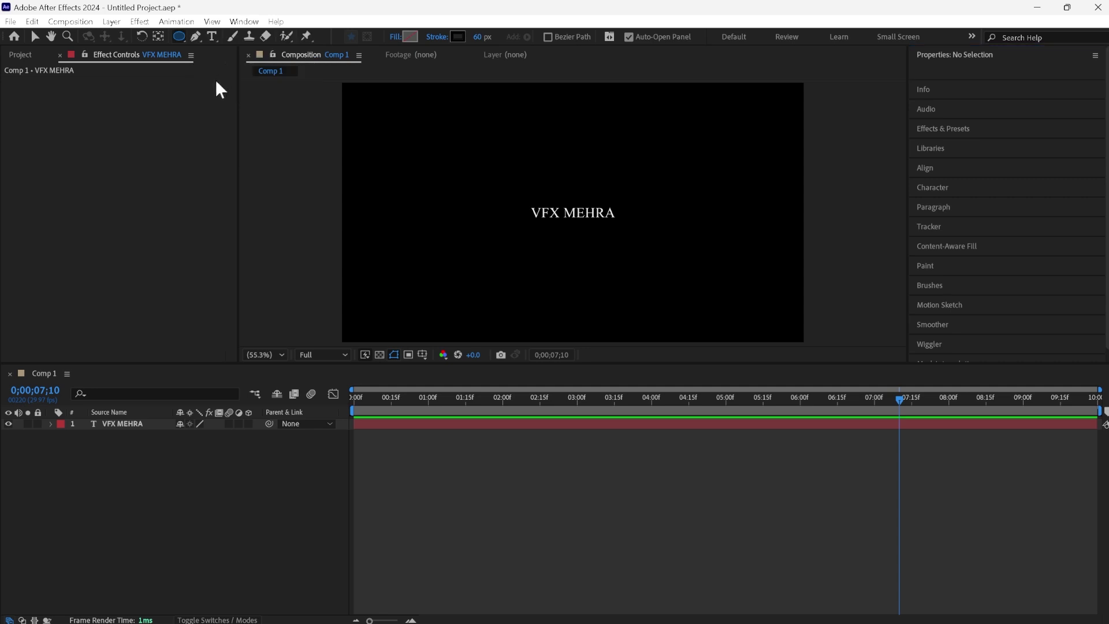
pyautogui.click(143, 424)
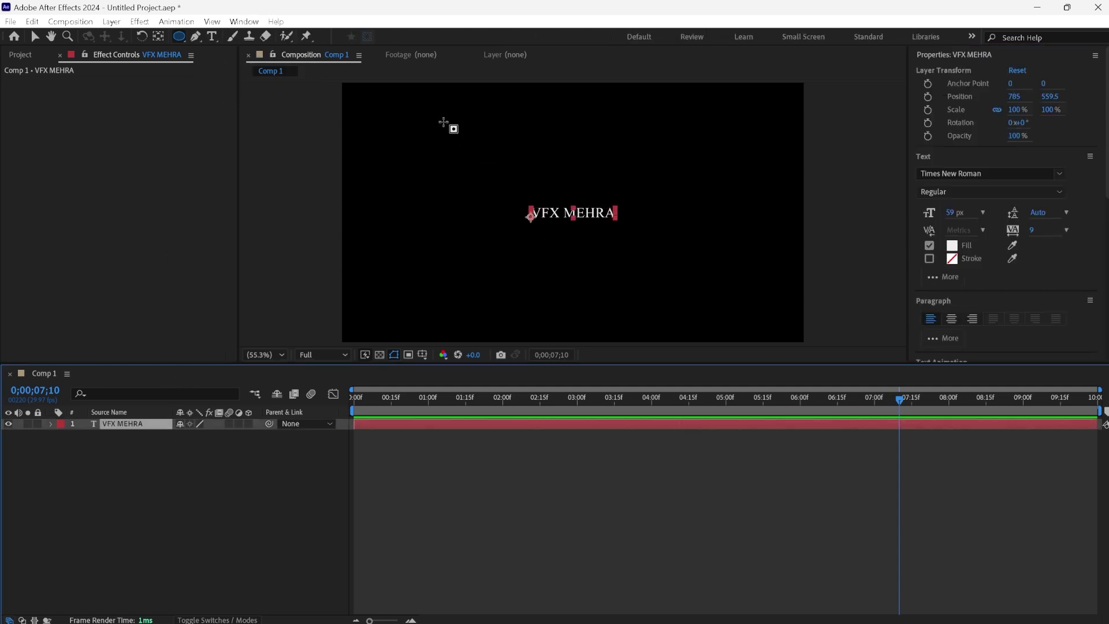
pyautogui.moveTo(442, 122)
pyautogui.mouseDown()
pyautogui.moveTo(586, 266)
pyautogui.moveTo(658, 247)
pyautogui.mouseUp()
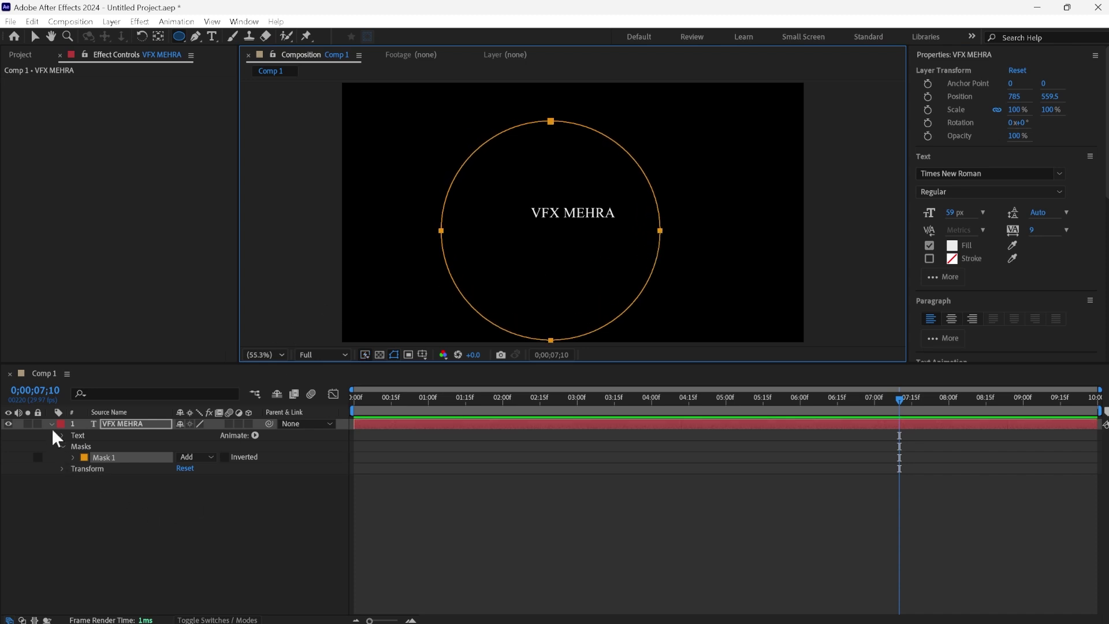
pyautogui.click(51, 424)
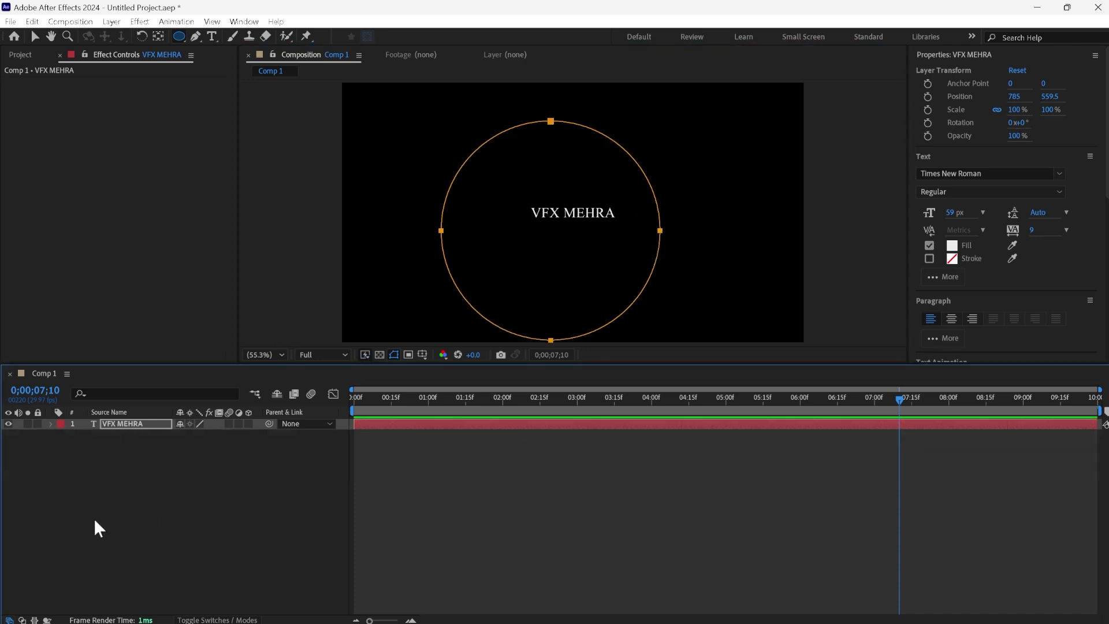
pyautogui.click(106, 421)
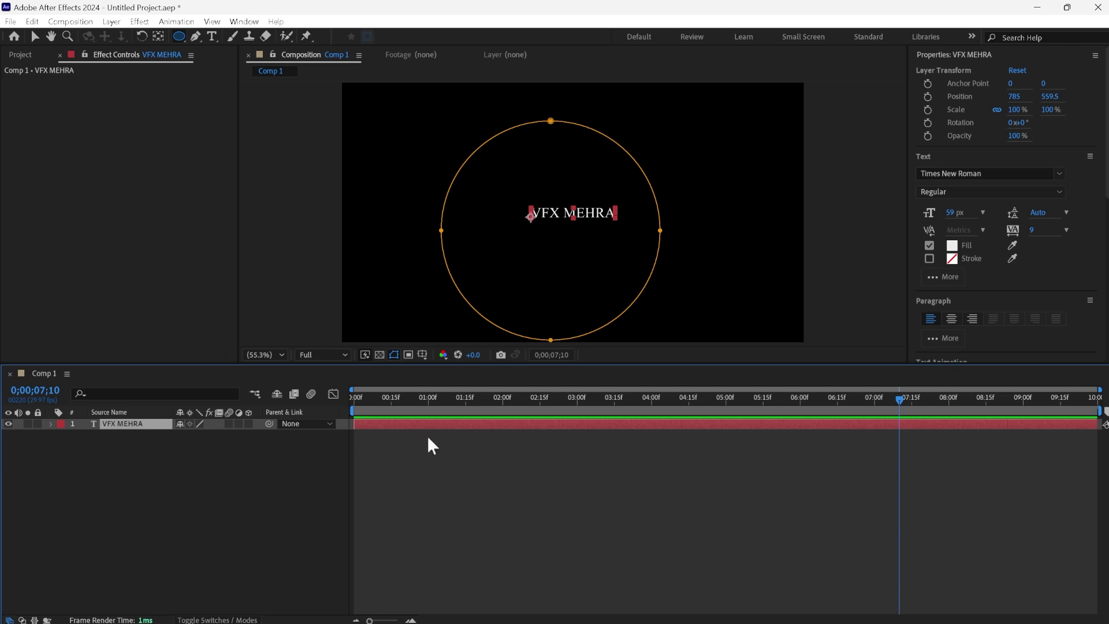
pyautogui.click(51, 423)
pyautogui.click(107, 458)
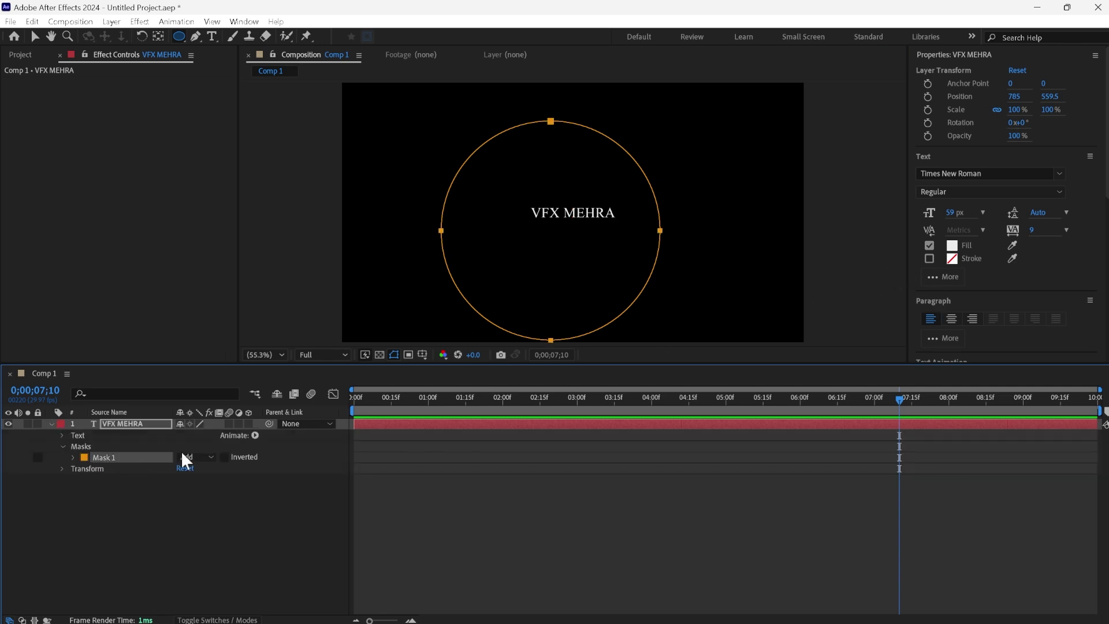
pyautogui.moveTo(1107, 203); pyautogui.dragTo(1103, 297)
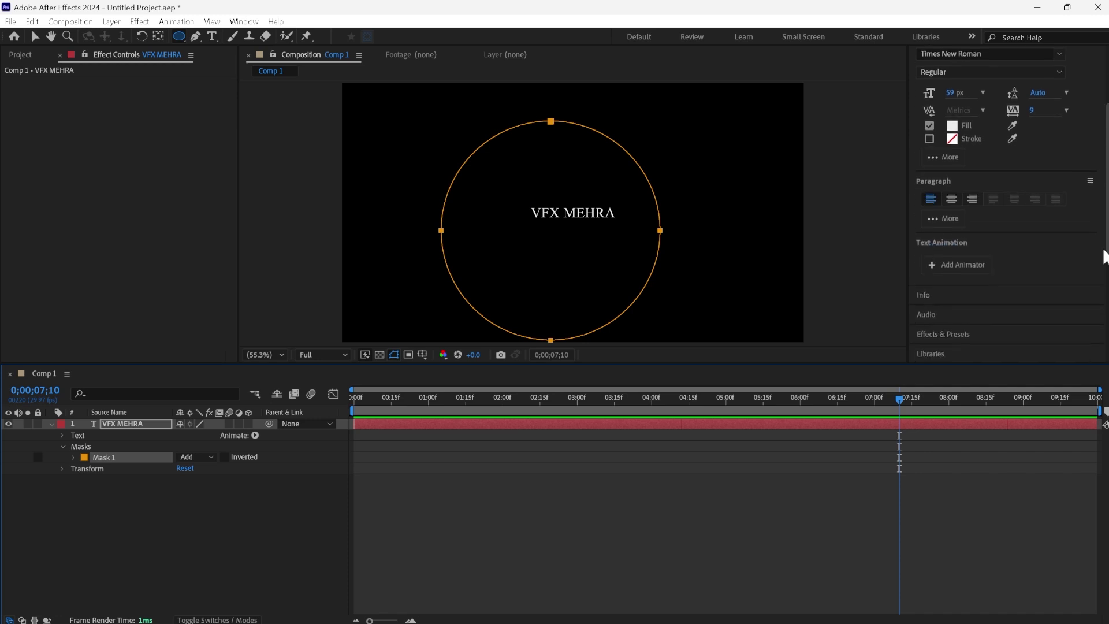
pyautogui.click(943, 292)
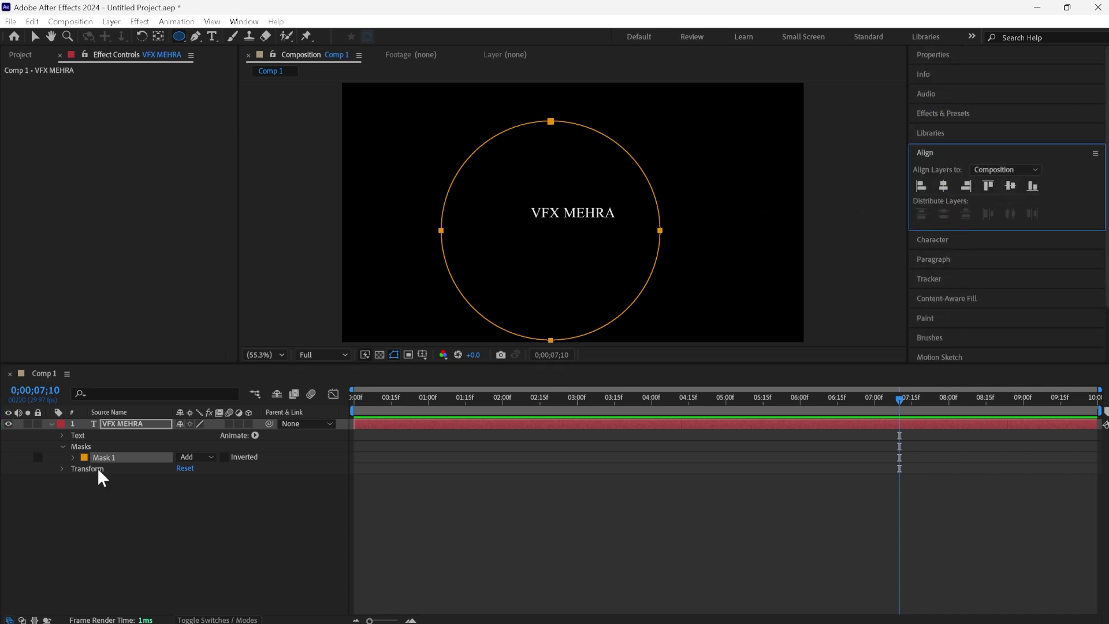
pyautogui.click(94, 504)
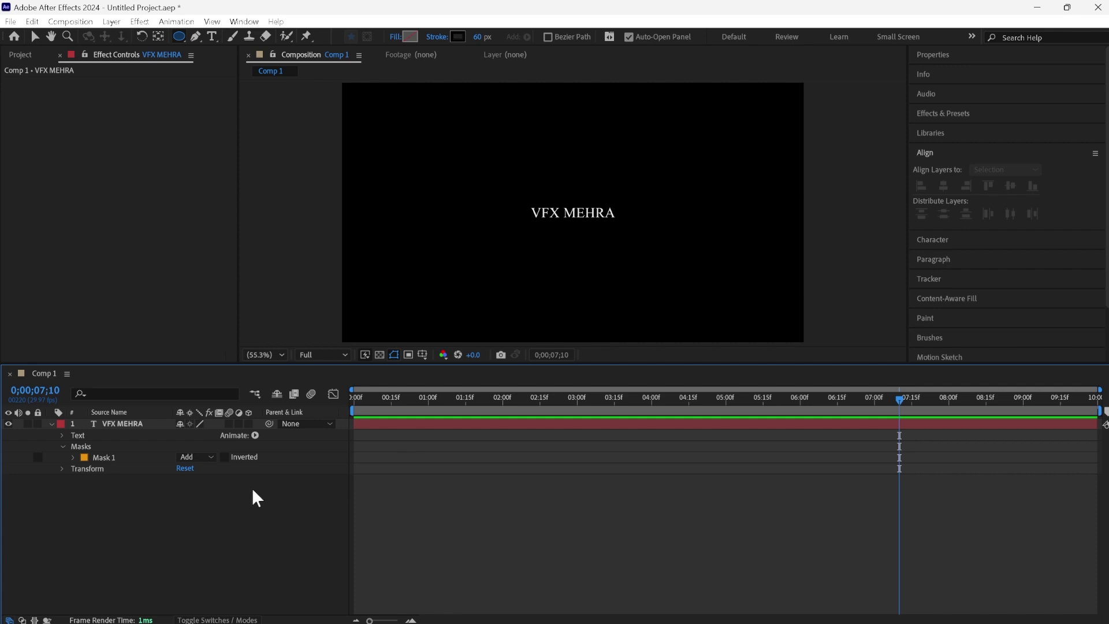
# Set the text's Path Options to Mask 1 with Reverse Path turned On
pyautogui.click(63, 446)
pyautogui.click(62, 435)
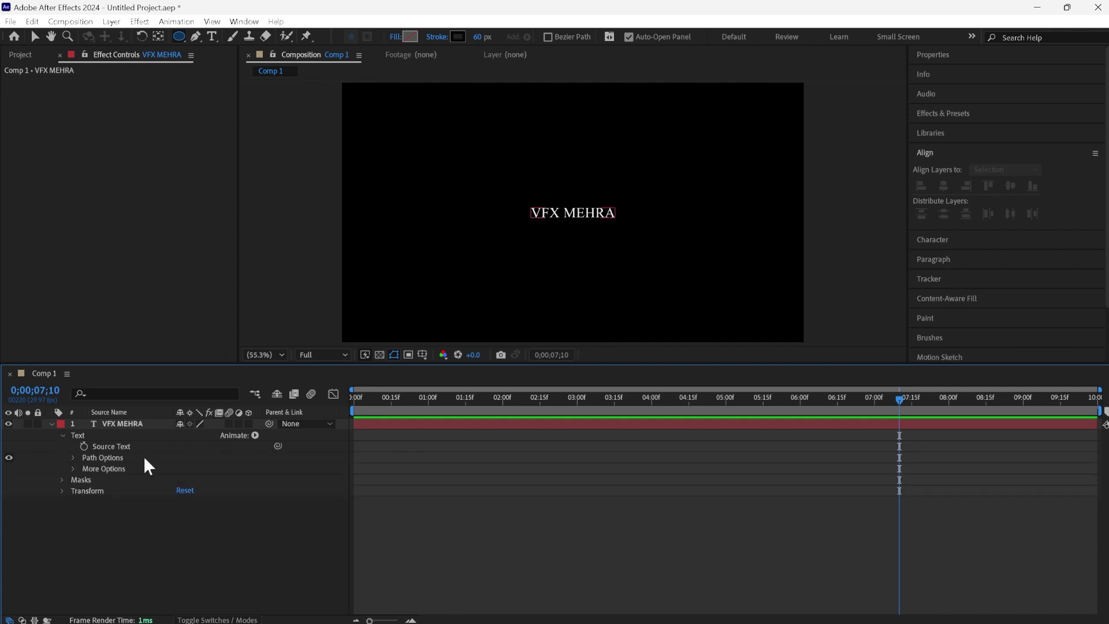
pyautogui.click(73, 457)
pyautogui.click(236, 473)
pyautogui.click(217, 501)
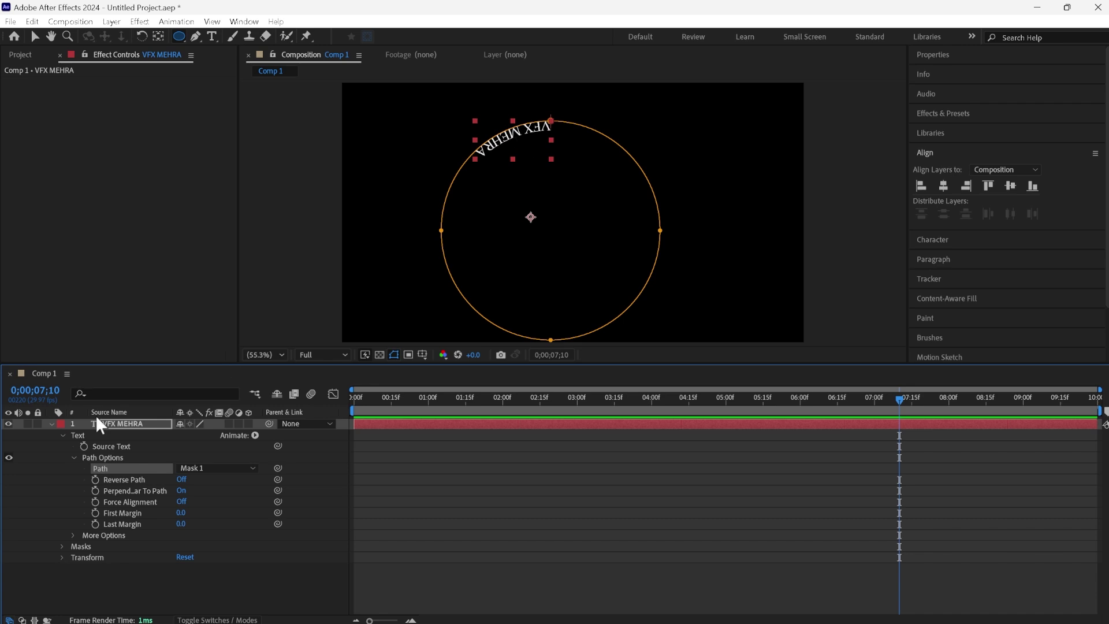
pyautogui.click(181, 480)
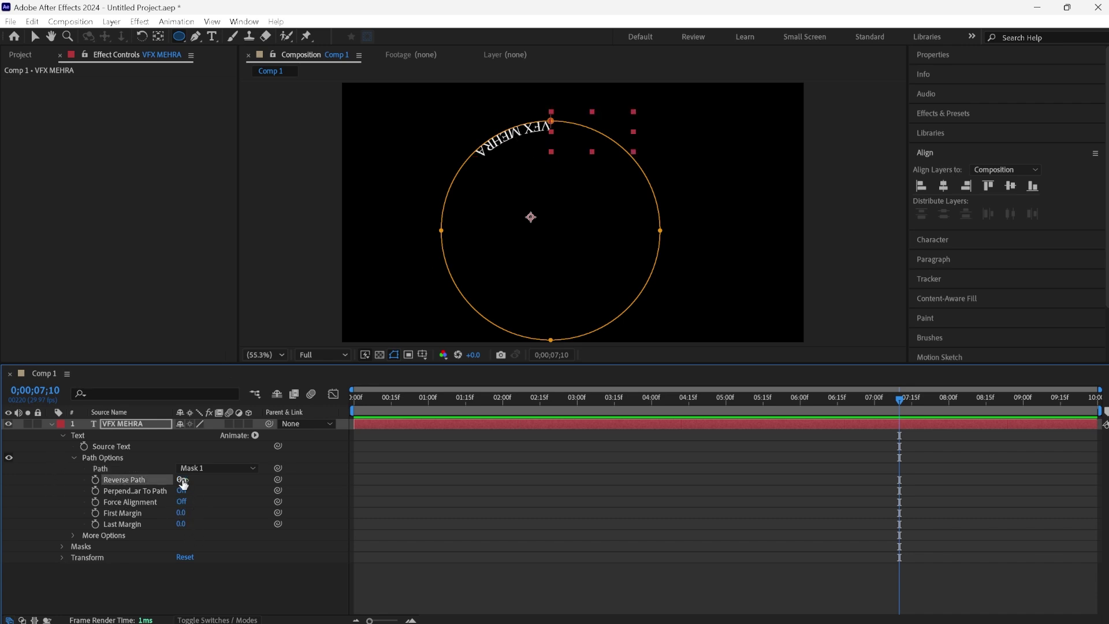
pyautogui.click(225, 576)
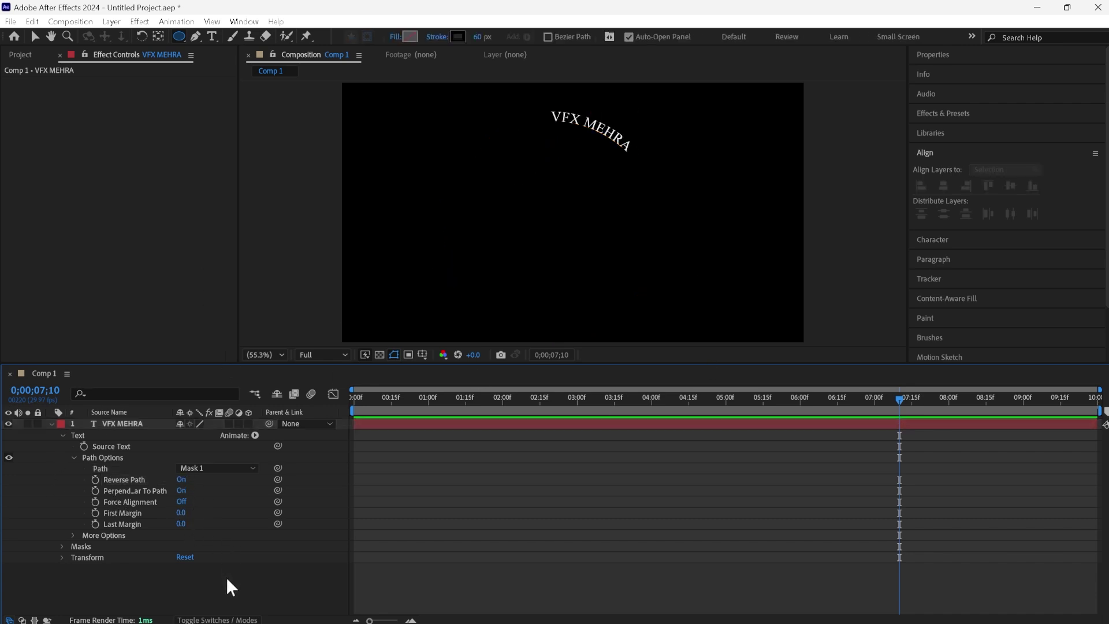
# Drag the VFX MEHRA layer about 35 px up and slightly right in the comp
pyautogui.click(52, 423)
pyautogui.click(132, 423)
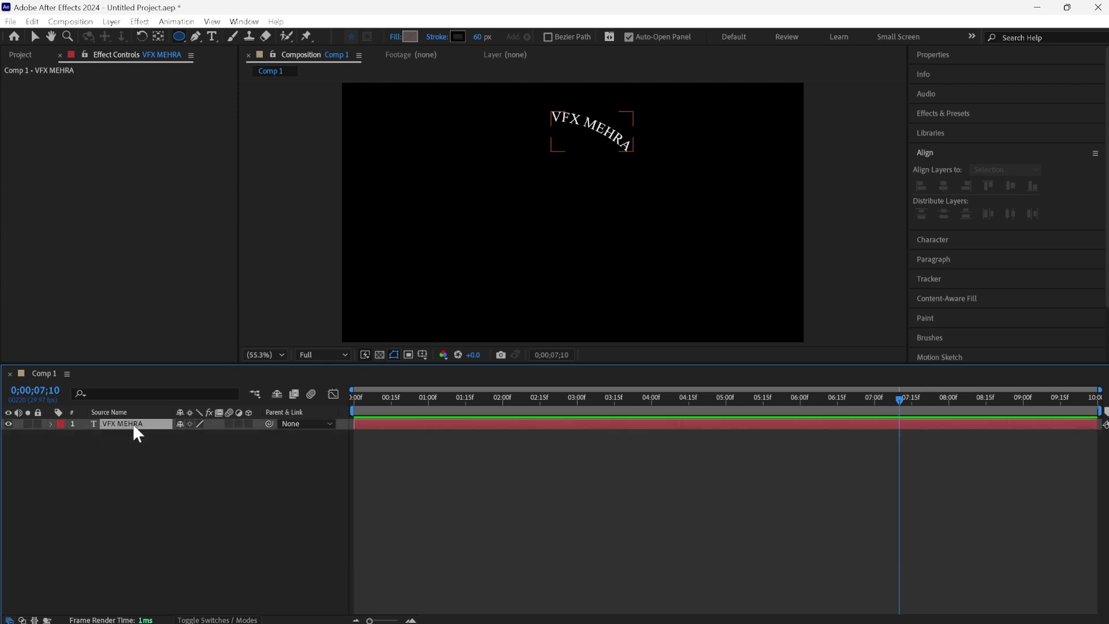
pyautogui.click(36, 37)
pyautogui.click(546, 243)
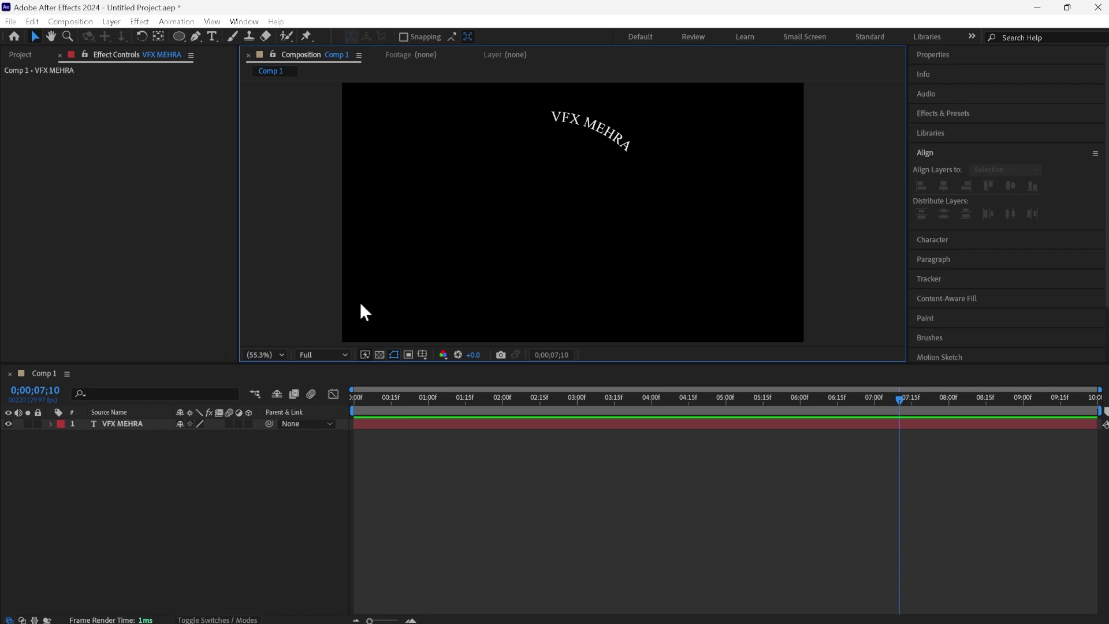
pyautogui.click(154, 423)
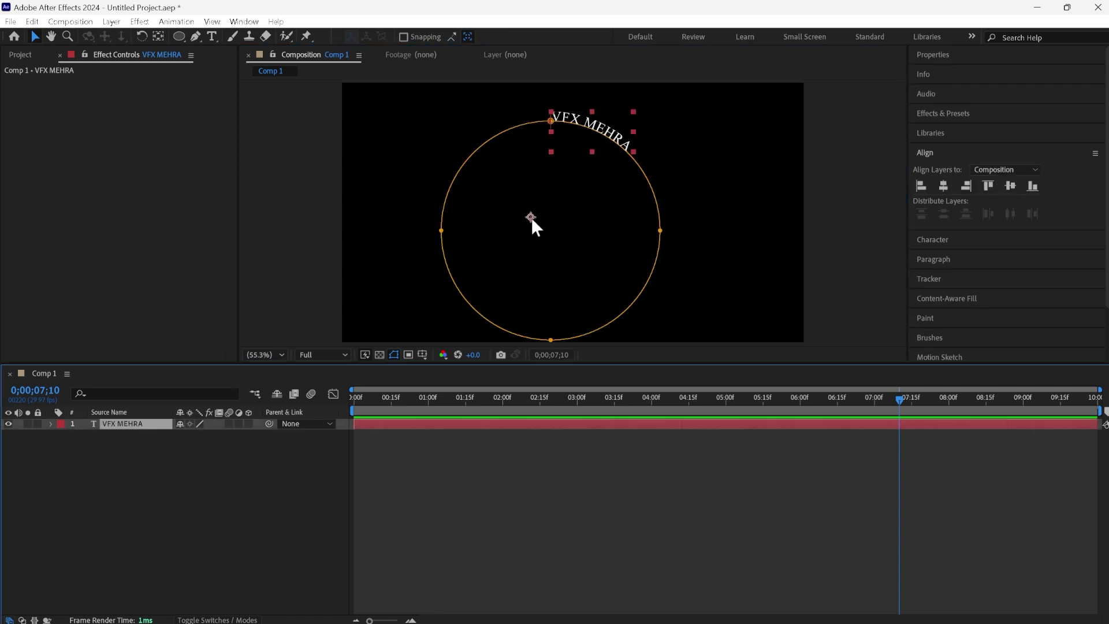
pyautogui.moveTo(532, 217)
pyautogui.mouseDown()
pyautogui.moveTo(529, 198)
pyautogui.moveTo(542, 199)
pyautogui.mouseUp()
pyautogui.click(194, 447)
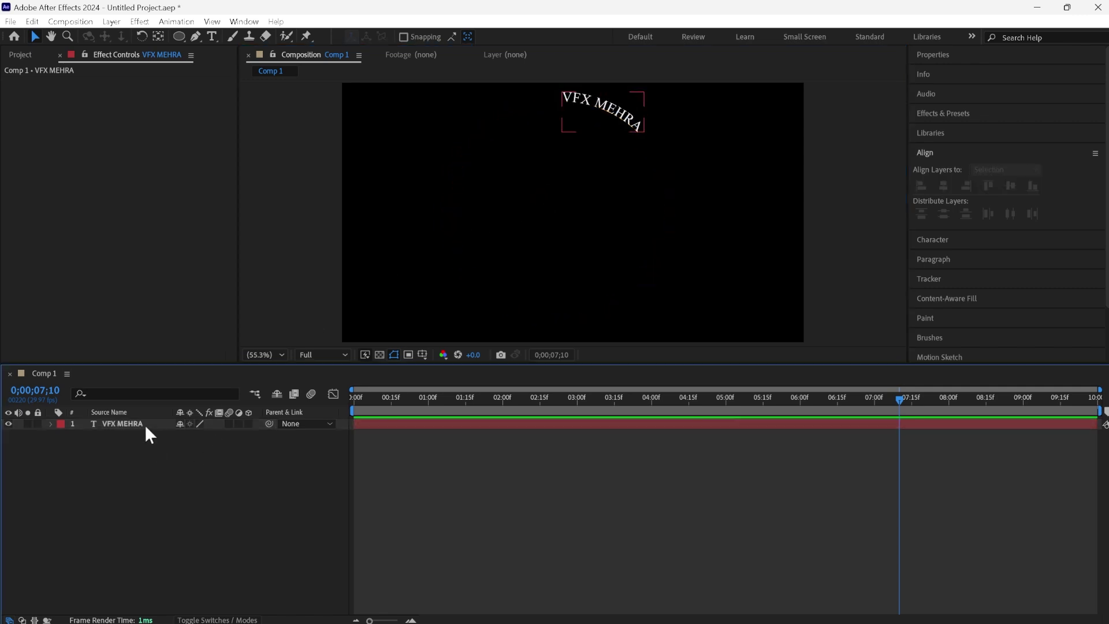
pyautogui.click(143, 423)
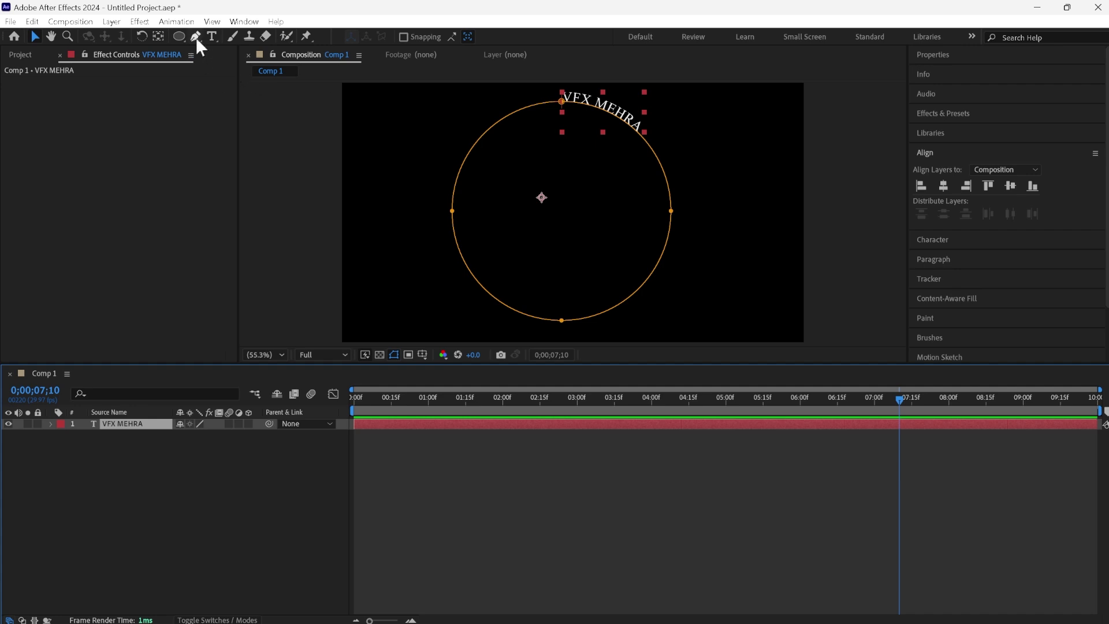
# Select the VFX MEHRA path text and place the caret after the final A
pyautogui.click(212, 36)
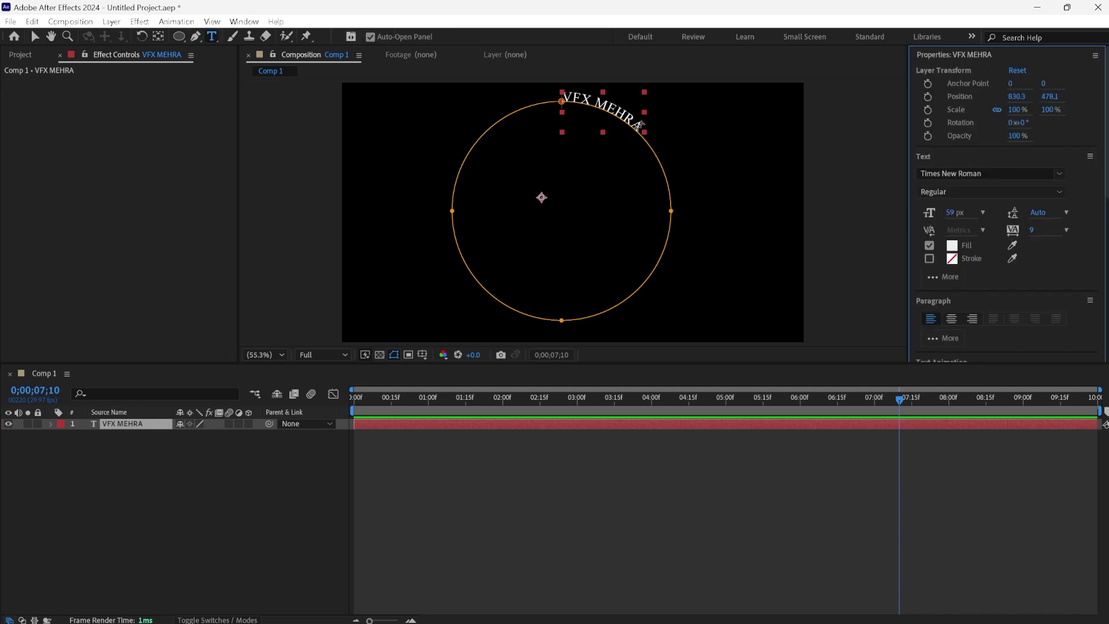
pyautogui.moveTo(643, 125); pyautogui.dragTo(560, 97)
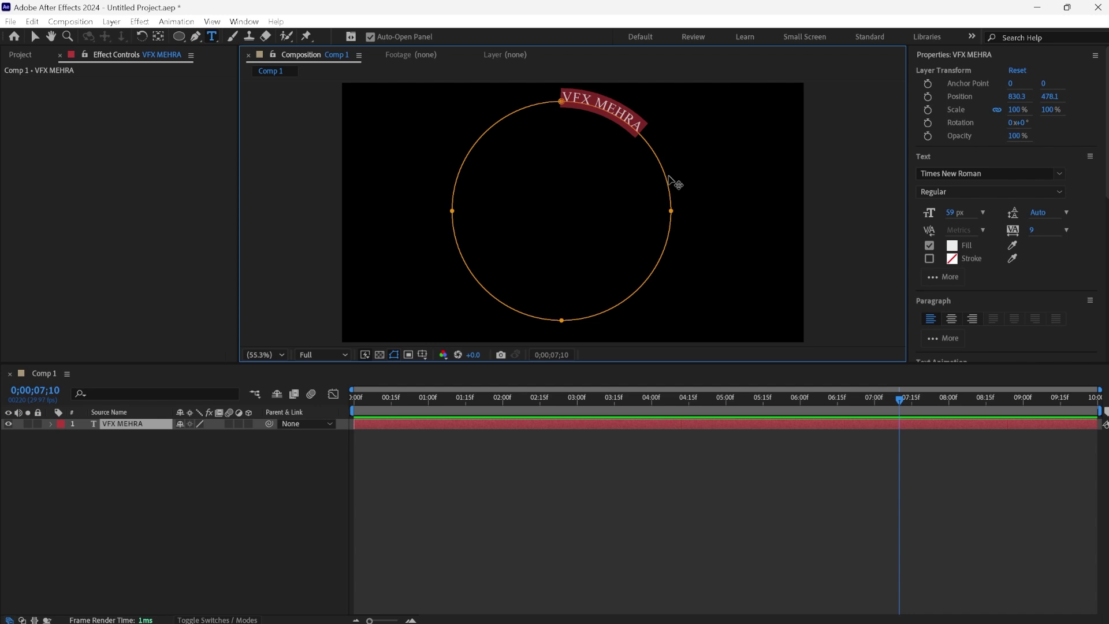
pyautogui.click(647, 134)
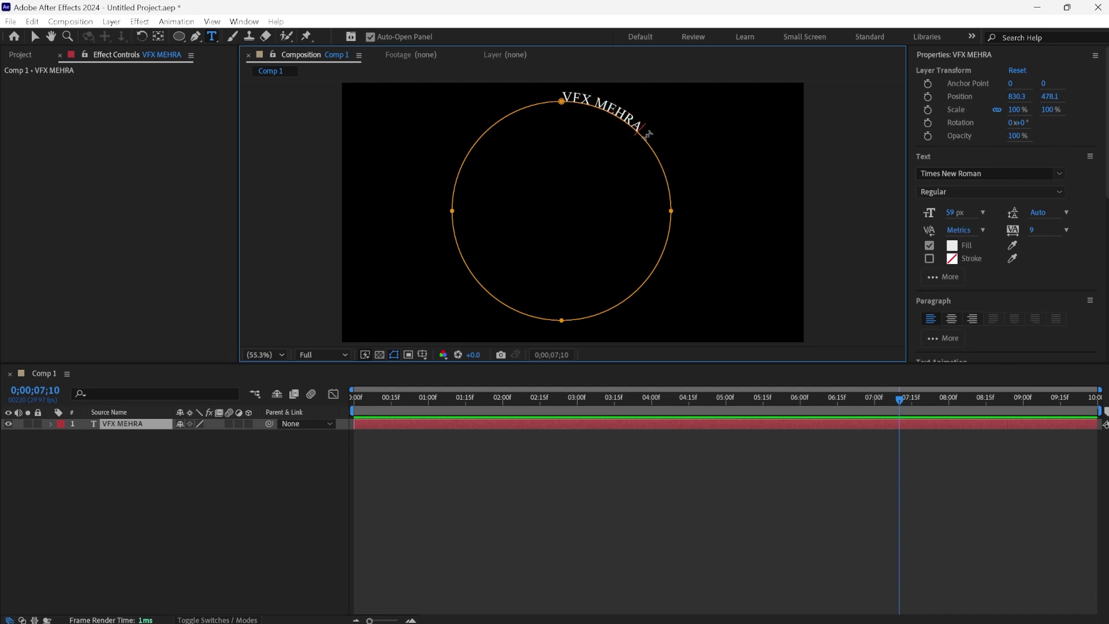
pyautogui.moveTo(647, 134); pyautogui.dragTo(556, 108)
pyautogui.hotkey('ctrl', 'c')
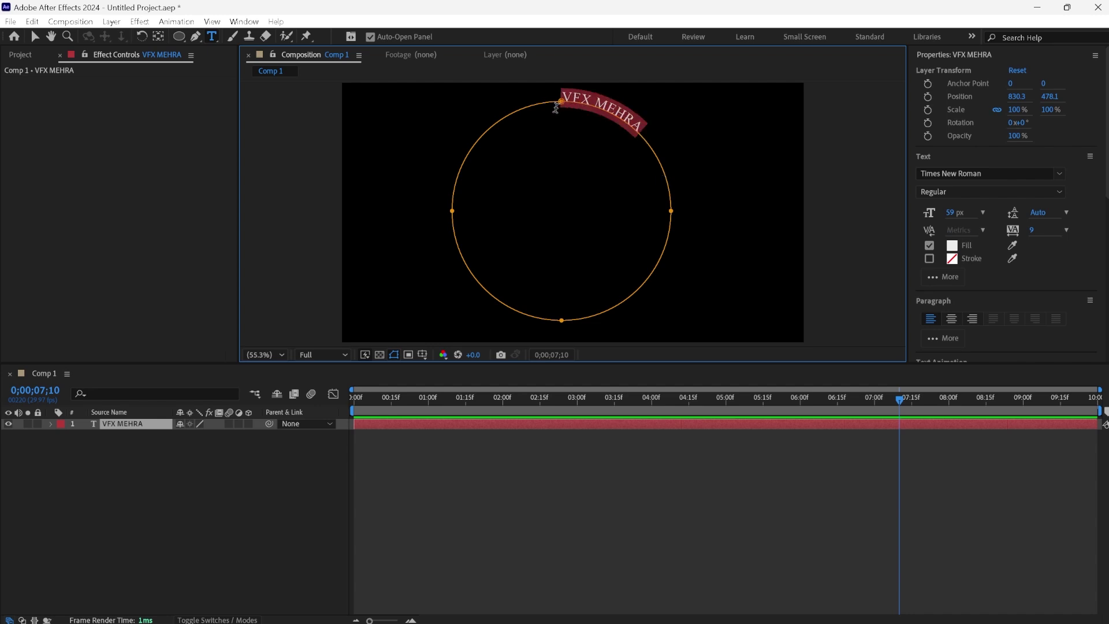
pyautogui.click(647, 132)
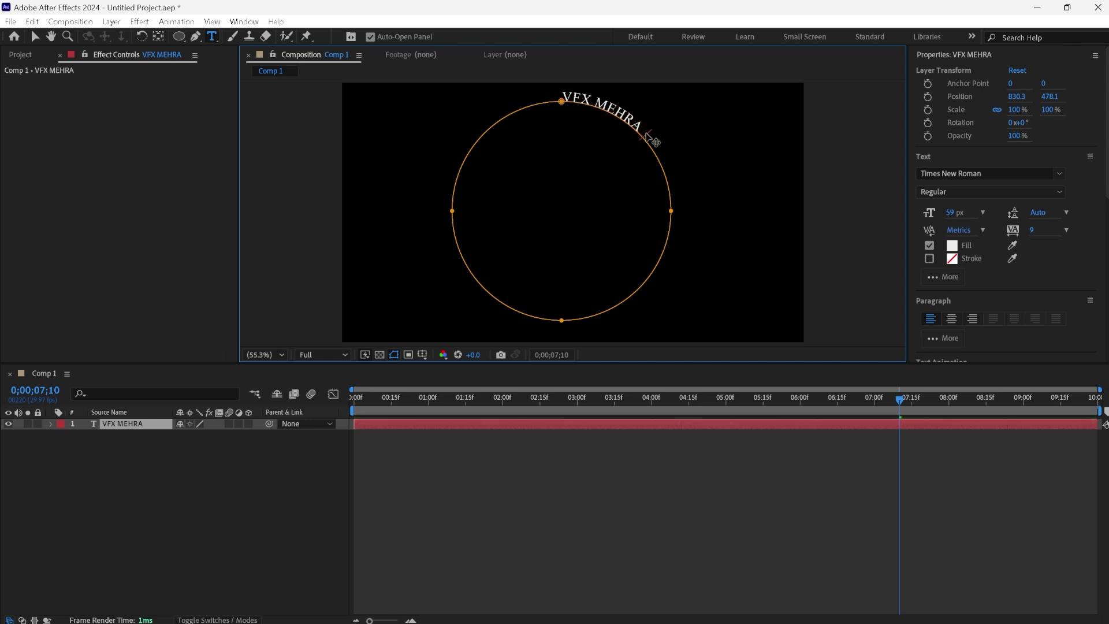
# Paste six more copies of VFX MEHRA so they wrap most of the circle
pyautogui.hotkey('ctrl', 'v')
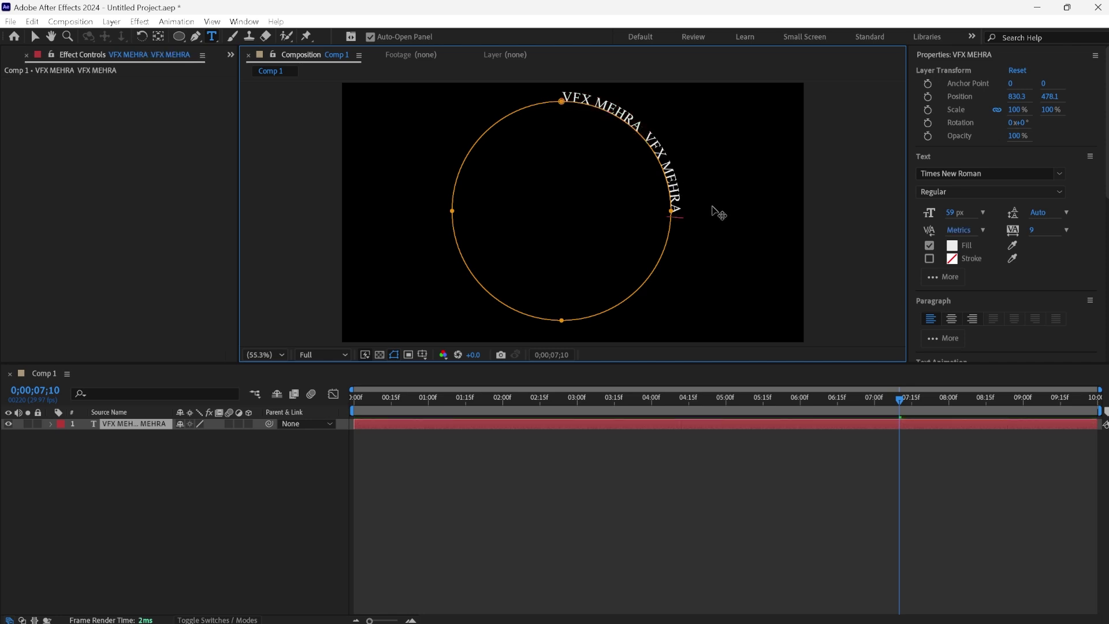
pyautogui.hotkey('ctrl', 'v')
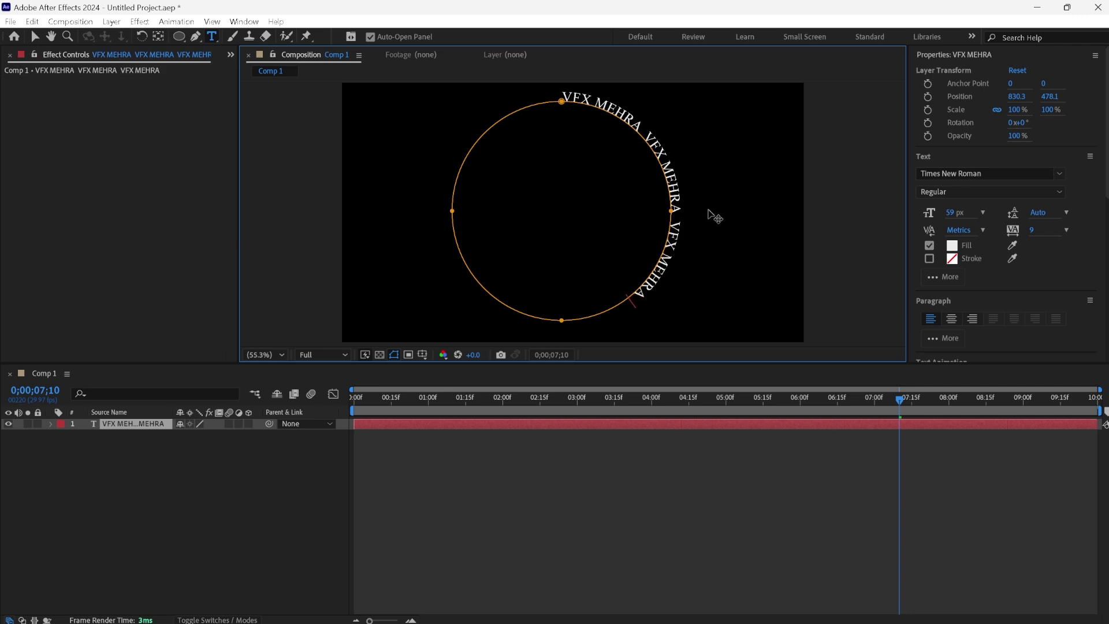
pyautogui.hotkey('ctrl', 'v')
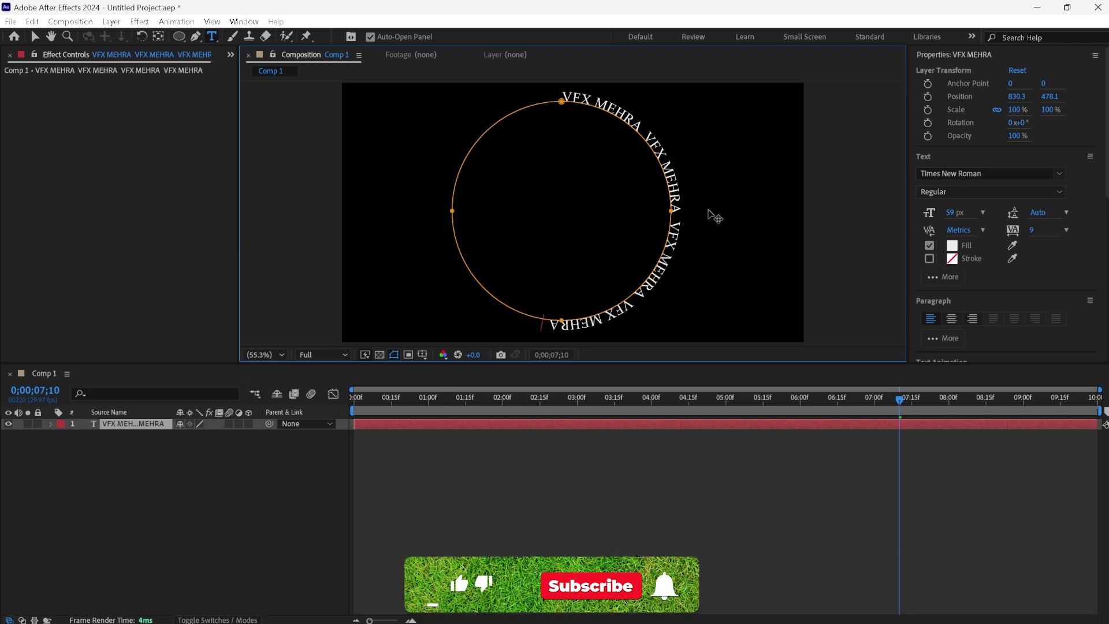
pyautogui.hotkey('ctrl', 'v')
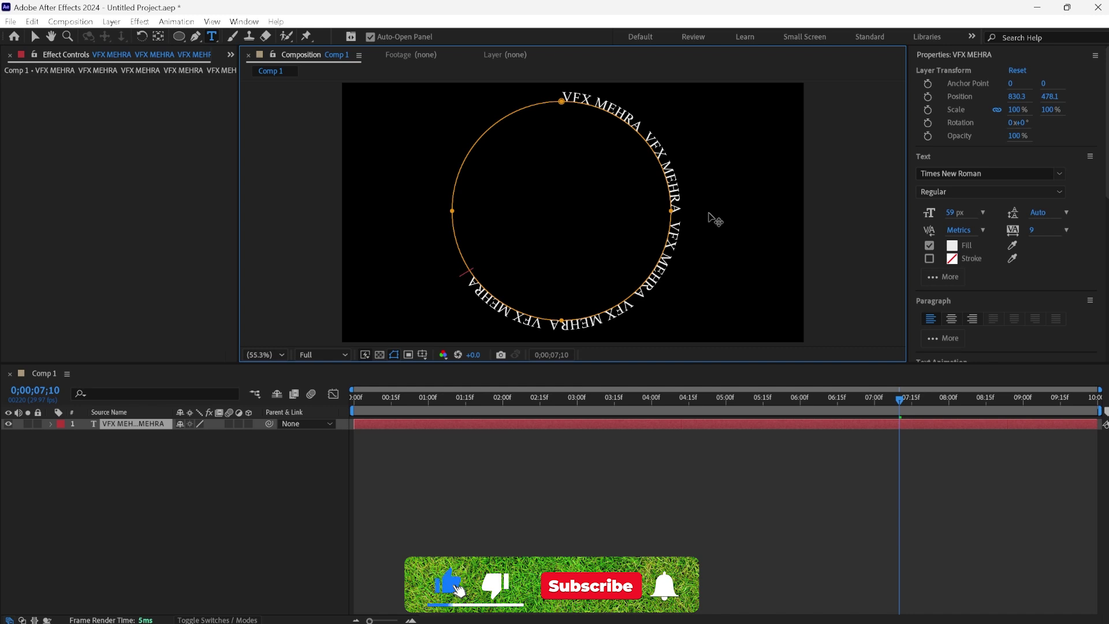
pyautogui.hotkey('ctrl', 'v')
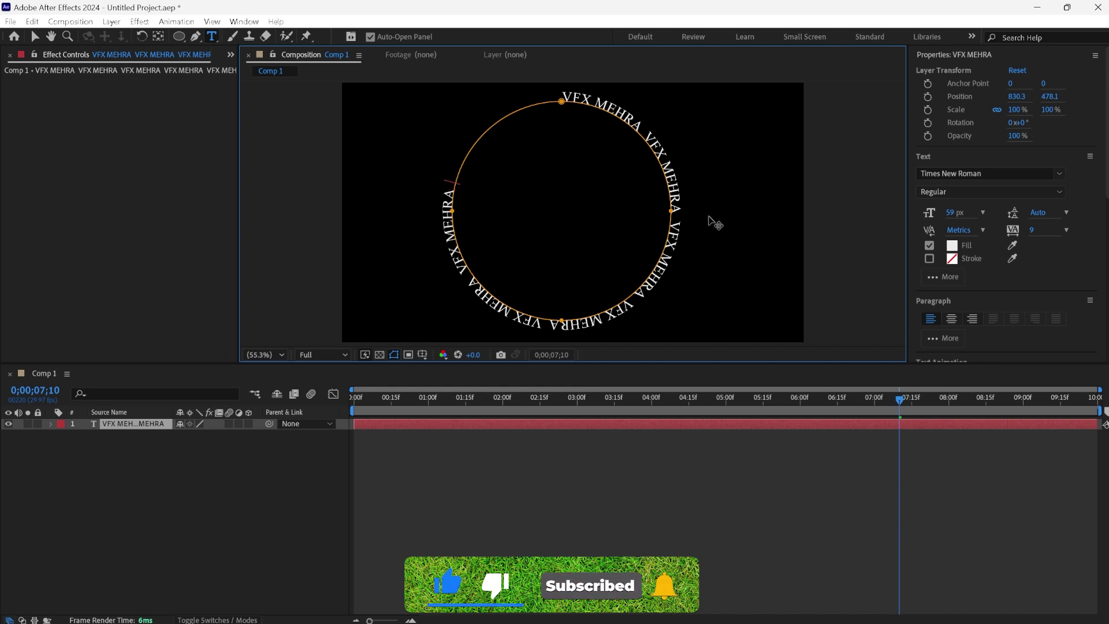
pyautogui.hotkey('ctrl', 'v')
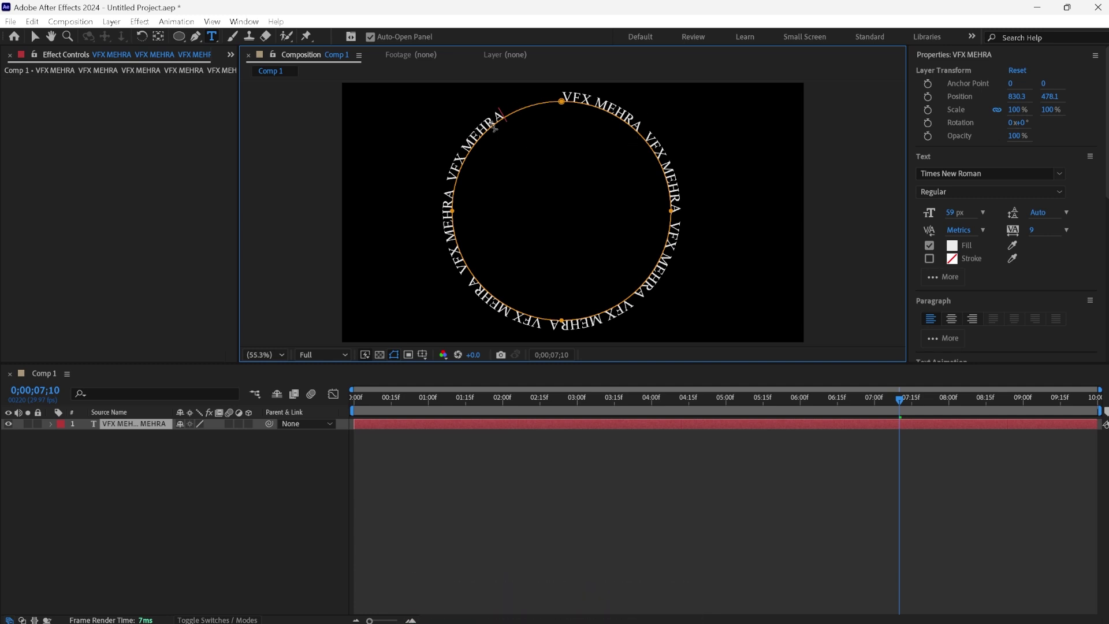
# Select all ring text and raise its tracking from 9 to 64 to close the circle
pyautogui.moveTo(567, 94)
pyautogui.mouseDown()
pyautogui.moveTo(468, 307)
pyautogui.moveTo(506, 110)
pyautogui.mouseUp()
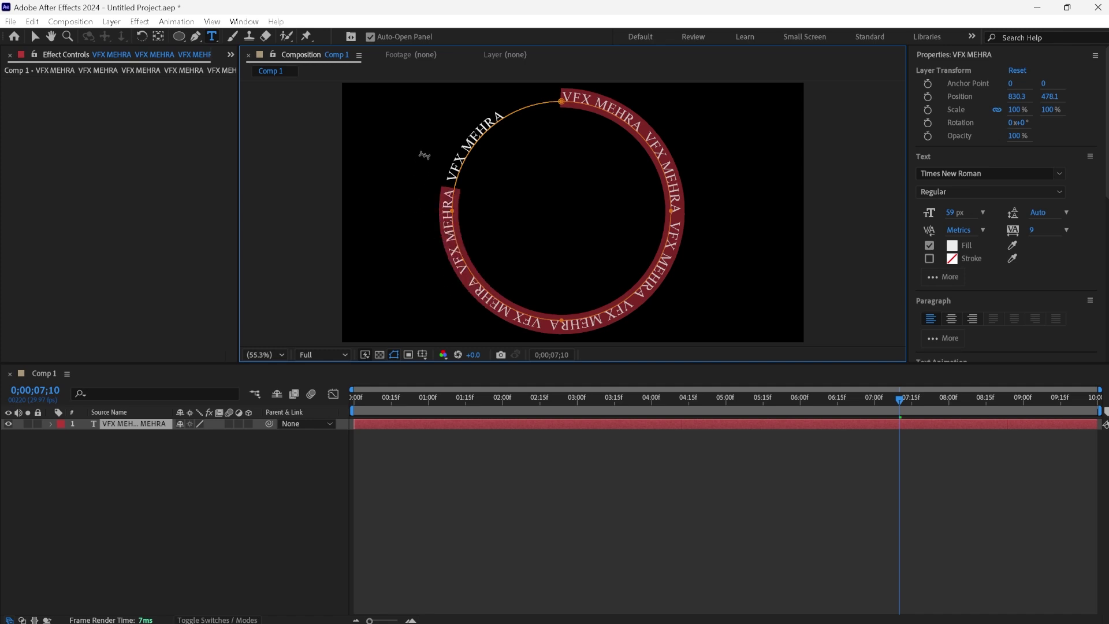
pyautogui.click(1033, 231)
pyautogui.write('9')
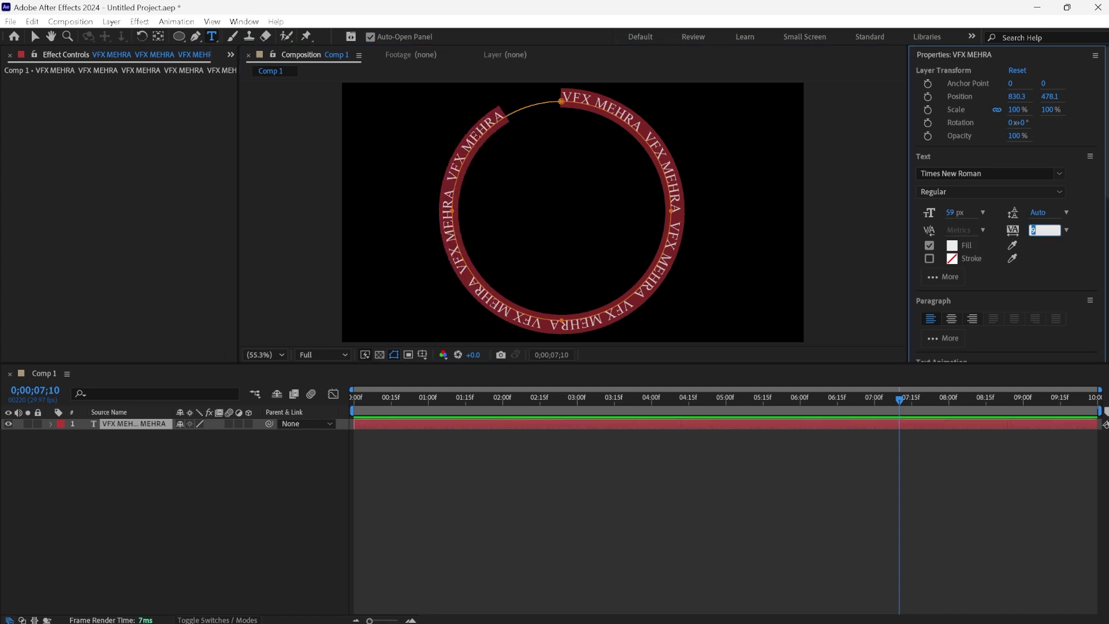
pyautogui.press('Up')
pyautogui.press('Up')
pyautogui.press('Up')
pyautogui.press('Up')
pyautogui.press('Up')
pyautogui.press('Up')
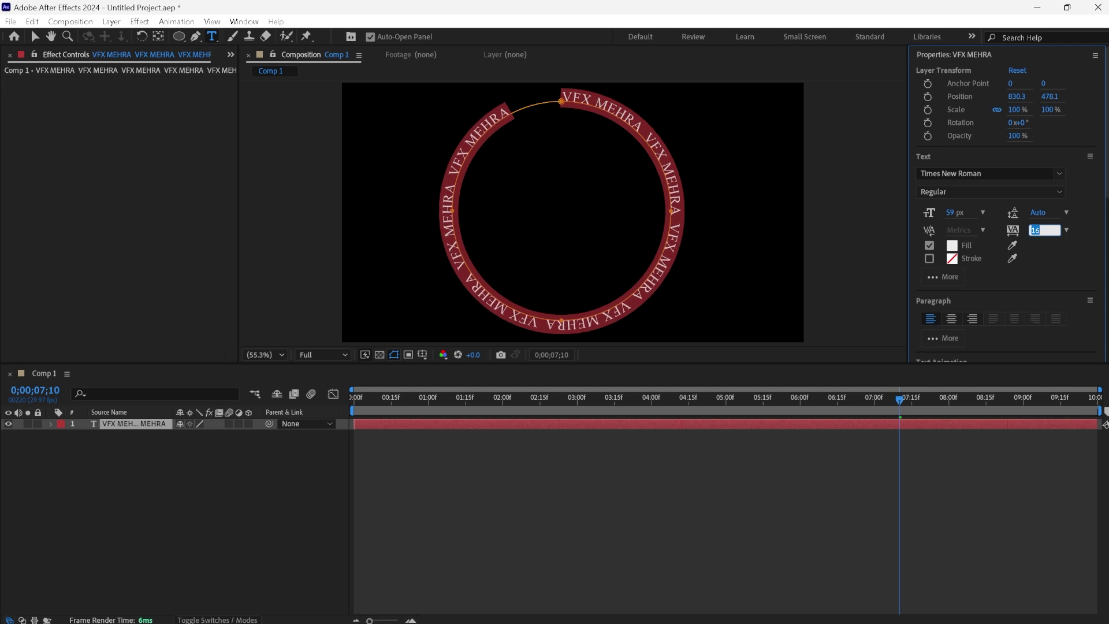
pyautogui.press('Up')
pyautogui.press('Up')
pyautogui.press('Up')
pyautogui.press('Up')
pyautogui.press('Up')
pyautogui.press('Up')
pyautogui.press('Up')
pyautogui.press('Up')
pyautogui.press('Up')
pyautogui.press('Up')
pyautogui.press('Up')
pyautogui.press('Up')
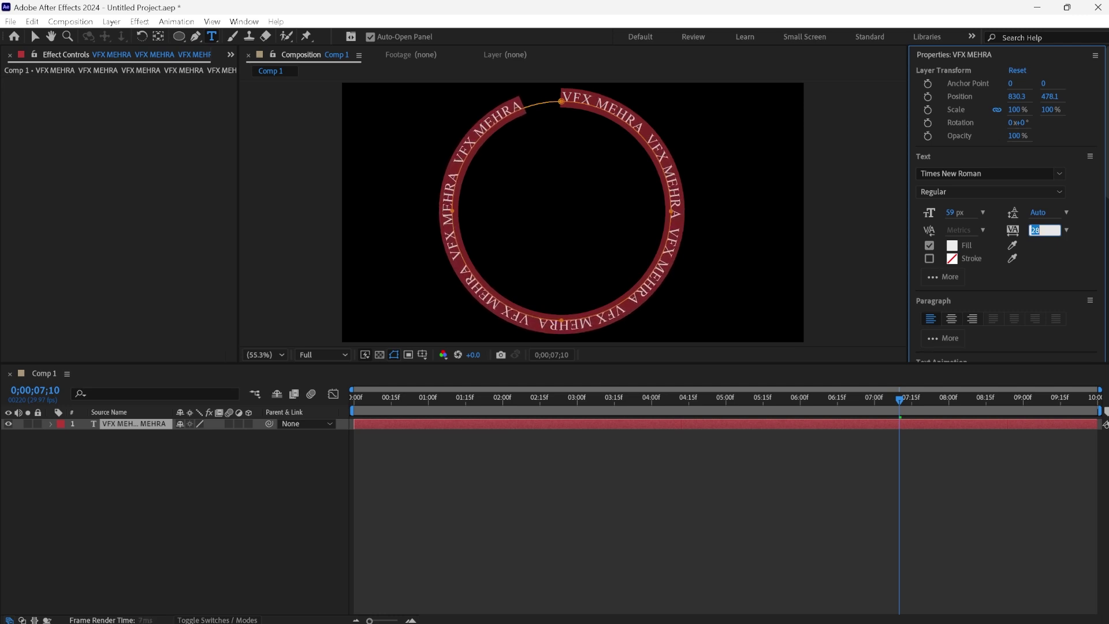
pyautogui.press('Up')
pyautogui.press('Up')
pyautogui.press('Up')
pyautogui.press('Up')
pyautogui.press('Up')
pyautogui.press('Up')
pyautogui.press('Up')
pyautogui.press('Up')
pyautogui.press('Up')
pyautogui.press('Up')
pyautogui.press('Up')
pyautogui.press('Up')
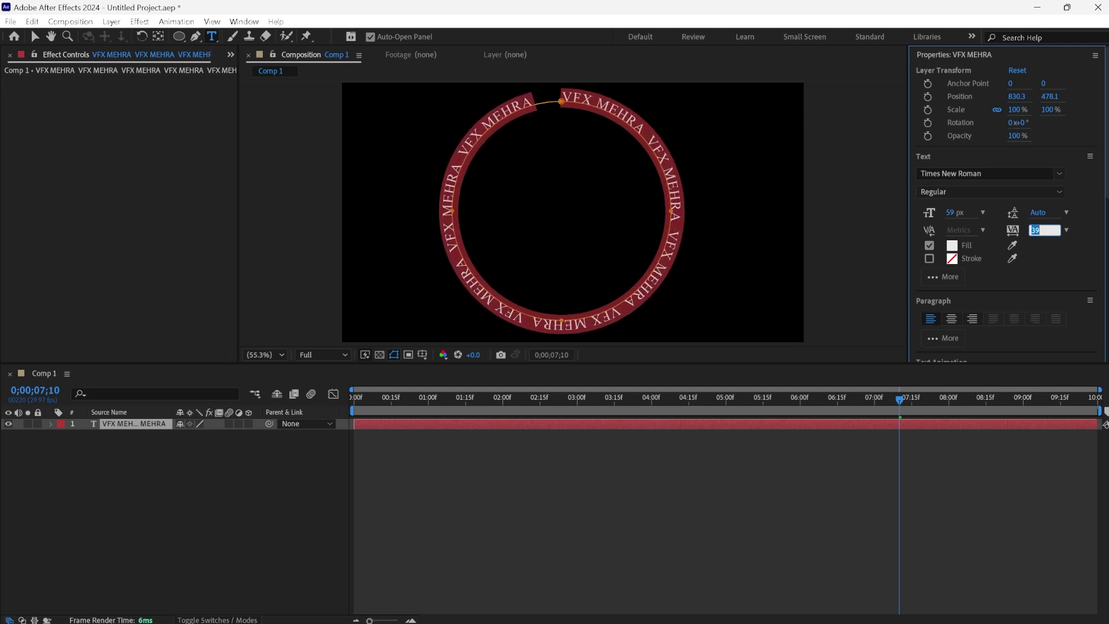
pyautogui.press('Up')
pyautogui.press('Up')
pyautogui.press('Up')
pyautogui.press('Up')
pyautogui.press('Up')
pyautogui.press('Up')
pyautogui.press('Up')
pyautogui.press('Up')
pyautogui.press('Up')
pyautogui.press('Up')
pyautogui.press('Up')
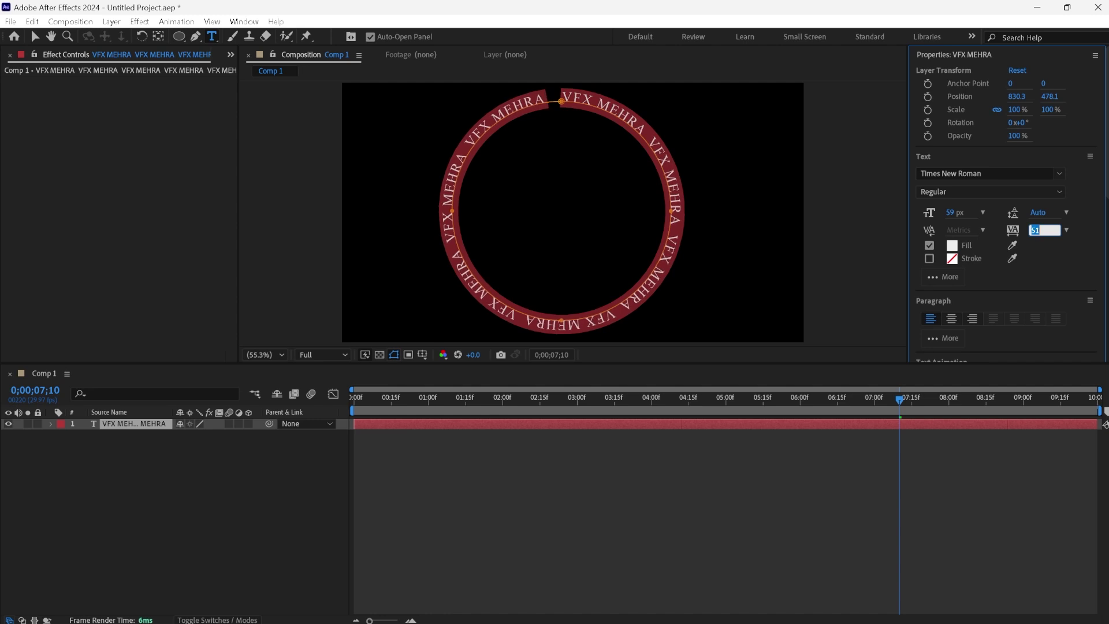
pyautogui.press('Up')
pyautogui.press('Up')
pyautogui.press('Up')
pyautogui.press('Up')
pyautogui.press('Up')
pyautogui.press('Up')
pyautogui.press('Up')
pyautogui.press('Up')
pyautogui.press('Up')
pyautogui.press('Up')
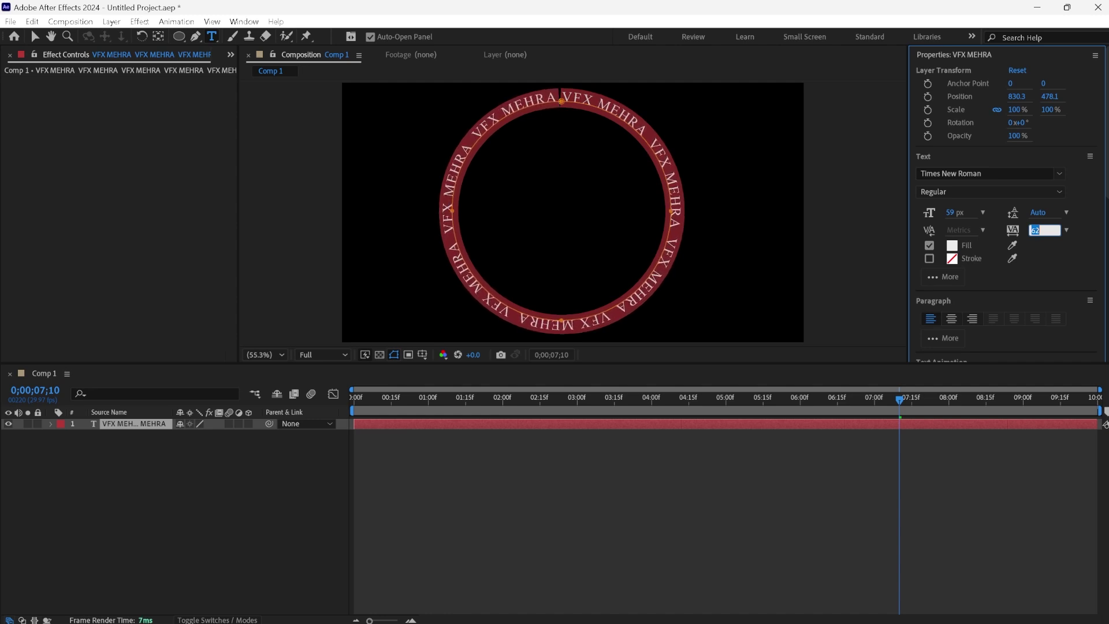
pyautogui.press('Up')
pyautogui.press('Up')
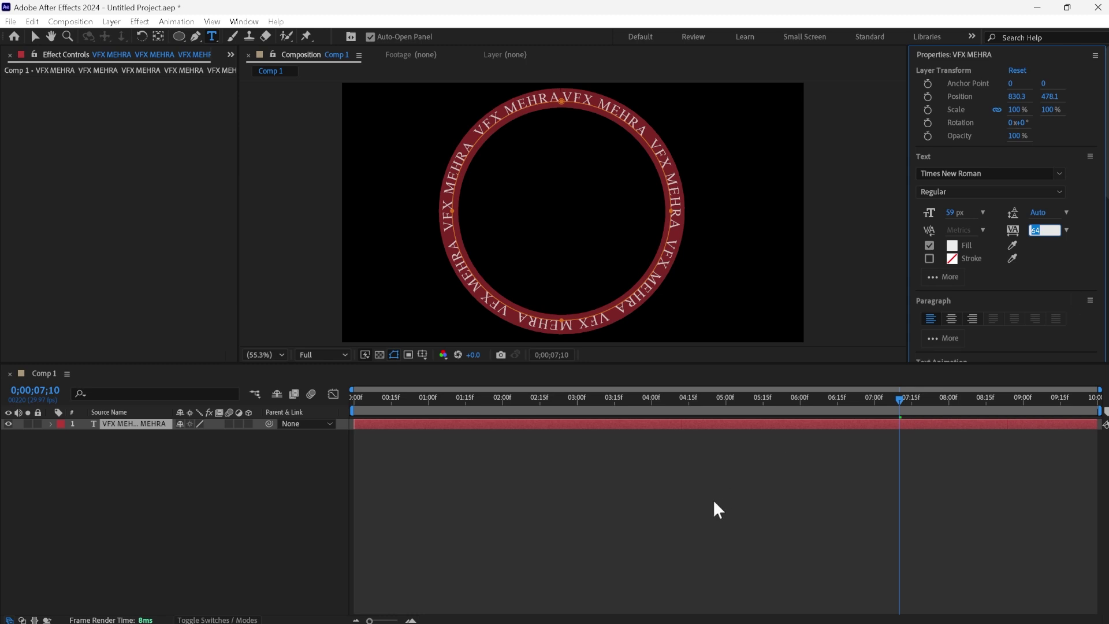
pyautogui.click(85, 547)
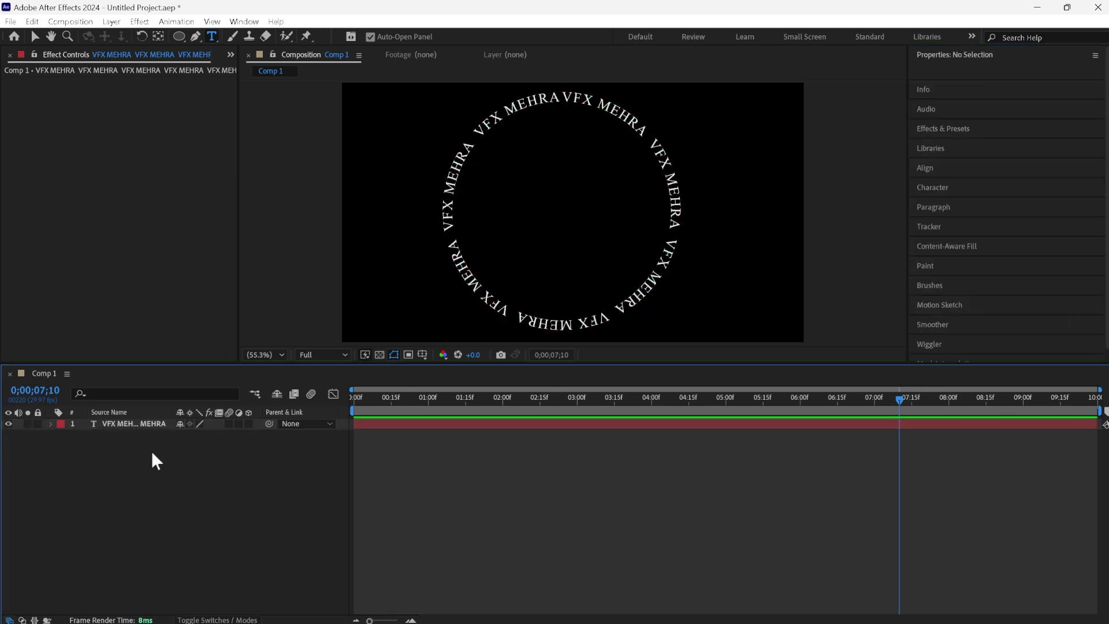
# Keyframe First Margin from 0.0 at 0;00 to 1022.6 at the end, then preview the rotation
pyautogui.click(136, 425)
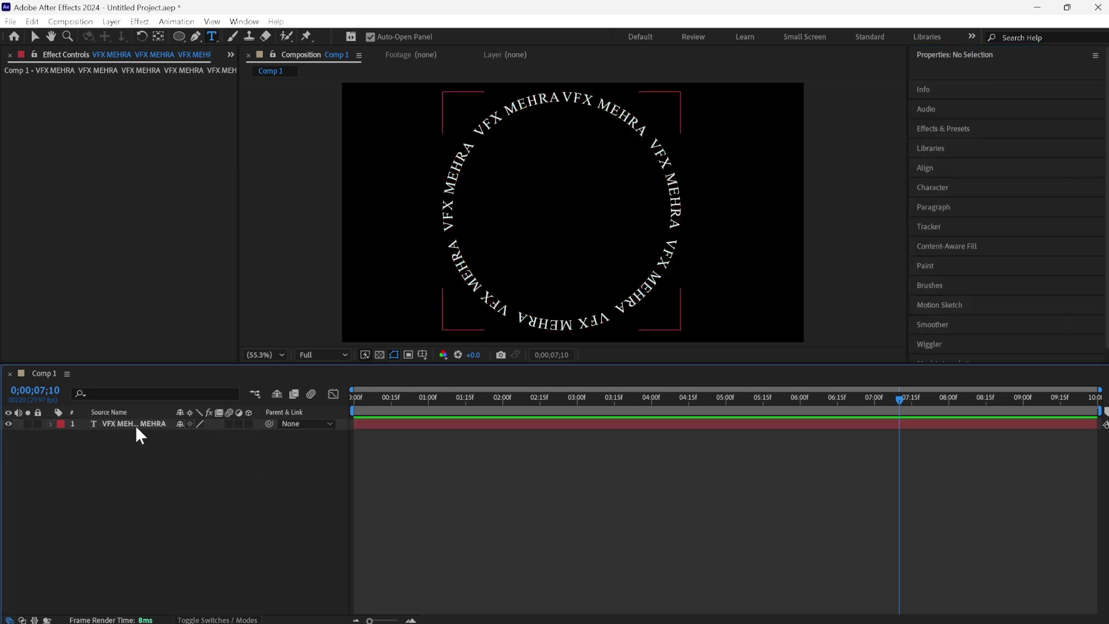
pyautogui.click(50, 423)
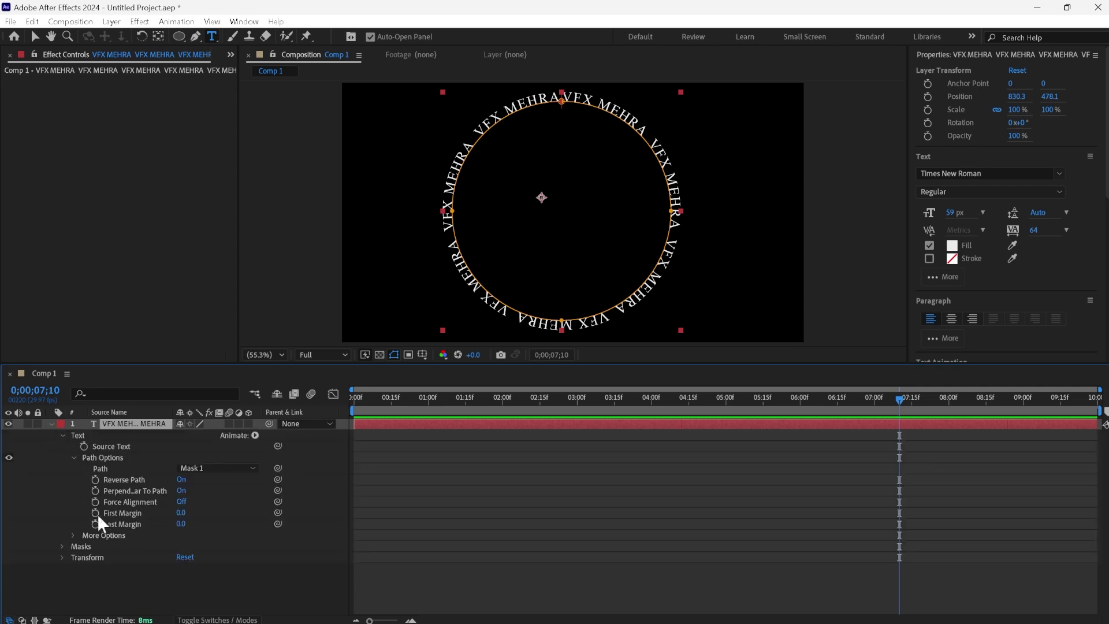
pyautogui.moveTo(899, 399); pyautogui.dragTo(141, 560)
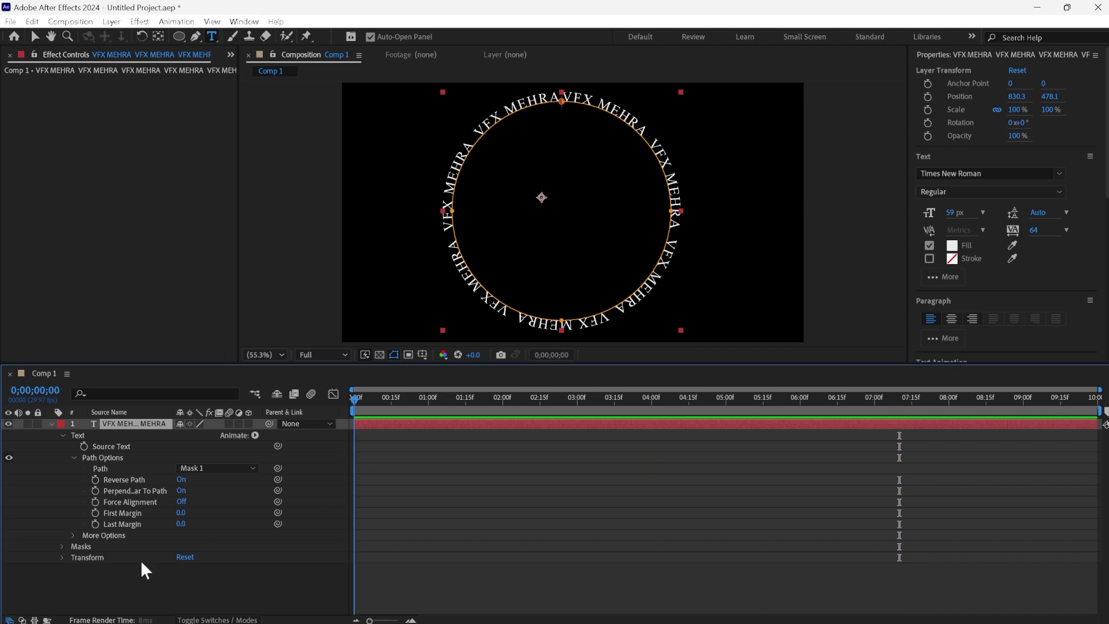
pyautogui.click(94, 512)
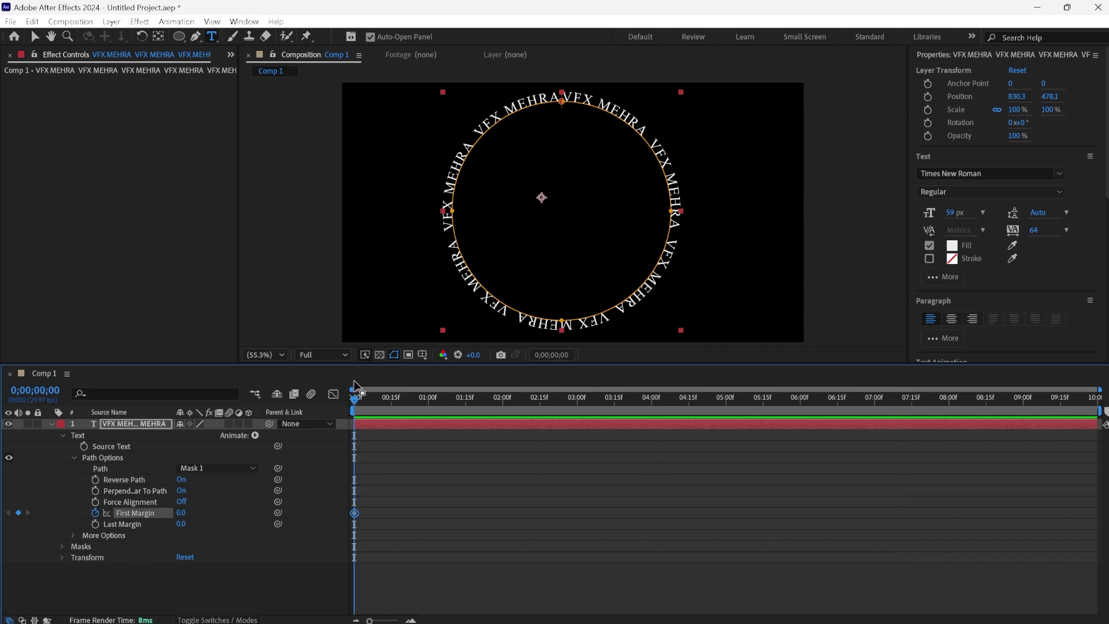
pyautogui.moveTo(355, 399); pyautogui.dragTo(686, 398)
pyautogui.press('End')
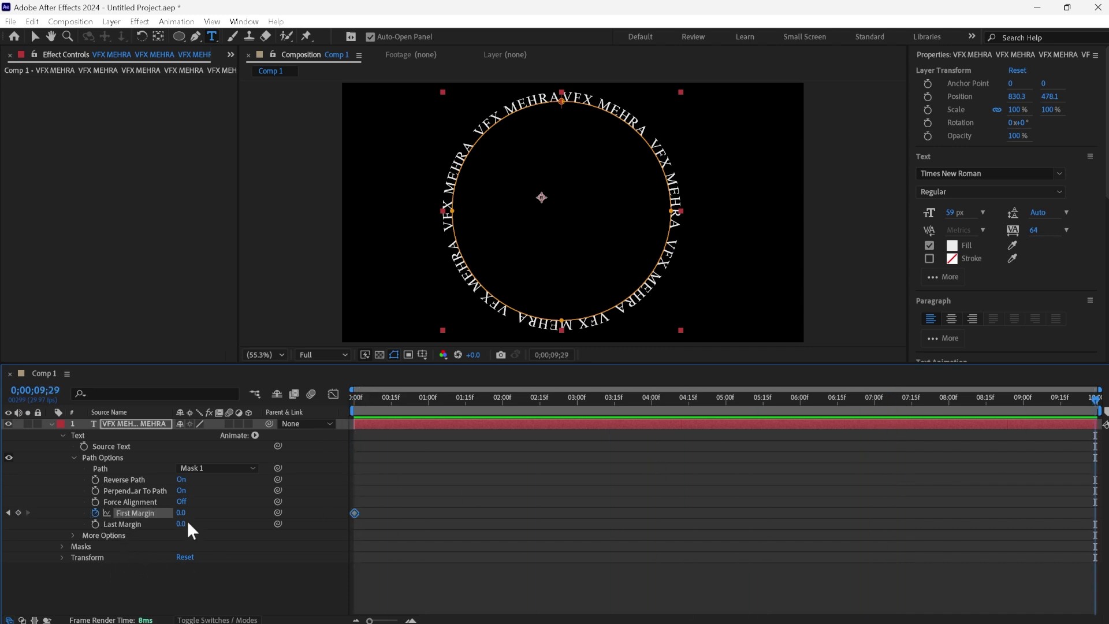
pyautogui.moveTo(180, 512); pyautogui.dragTo(839, 500)
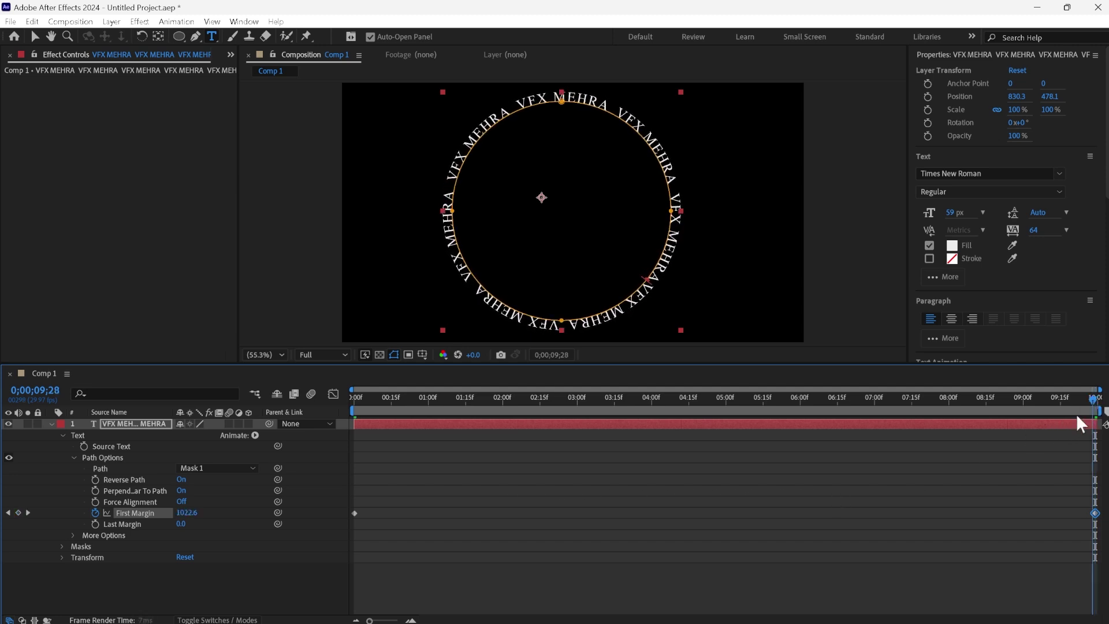
pyautogui.moveTo(1095, 398); pyautogui.dragTo(354, 399)
pyautogui.press('space')
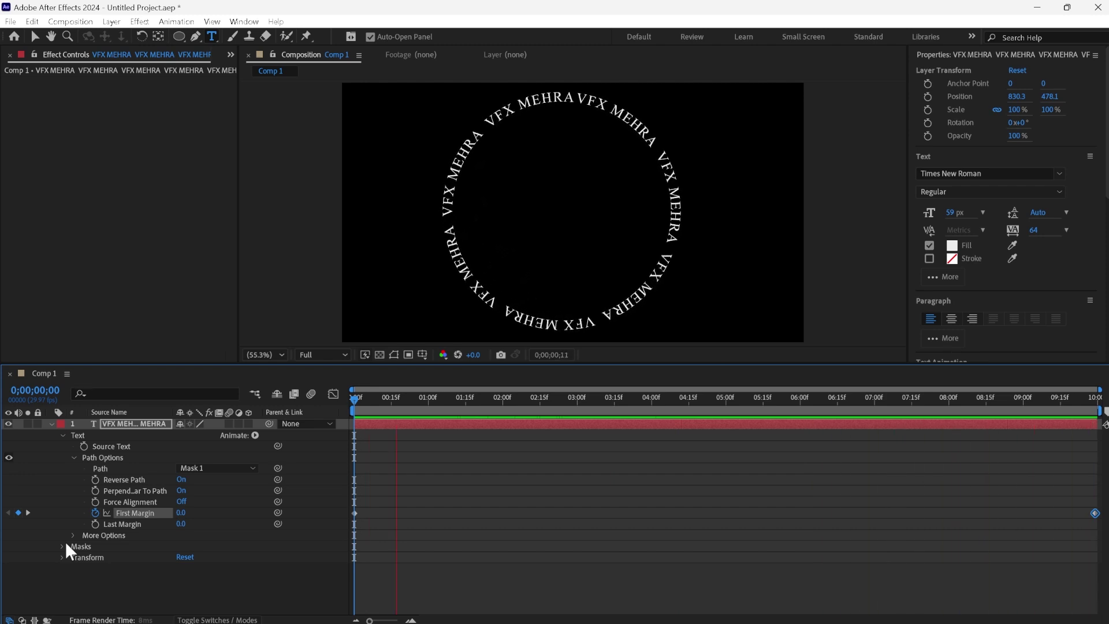
pyautogui.press('space')
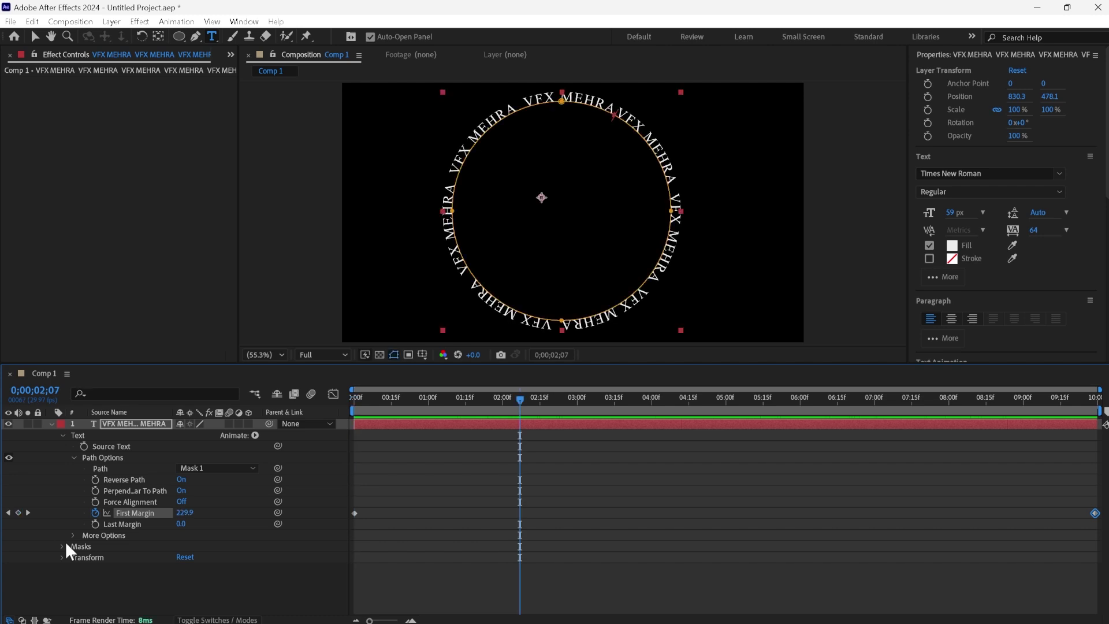